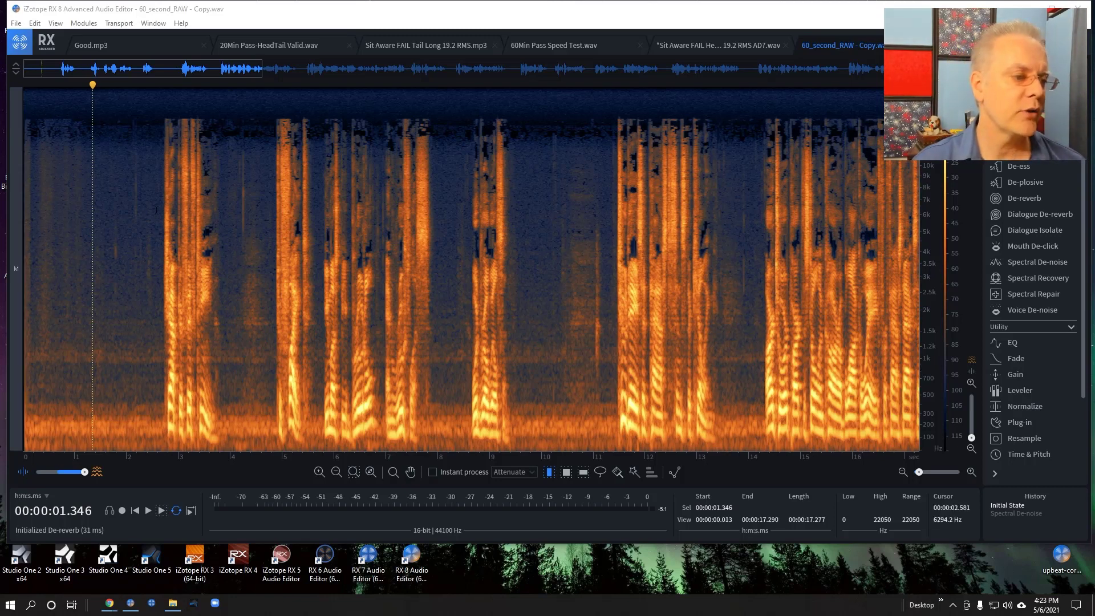
Listen to the raw recording from about 2.6 s and from about 14.3 s, marking the pause near 20.6 s.
{"action": "left_click", "coordinate": [156, 211]}
{"action": "key", "text": "space"}
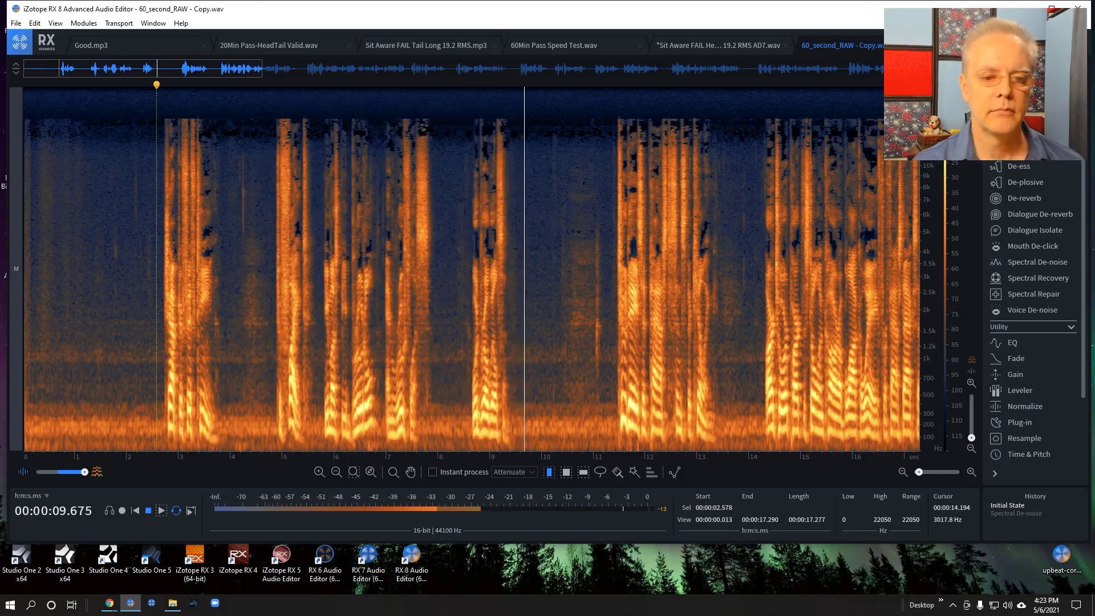
{"action": "left_click", "coordinate": [753, 277]}
{"action": "key", "text": "space"}
{"action": "left_click", "coordinate": [763, 278]}
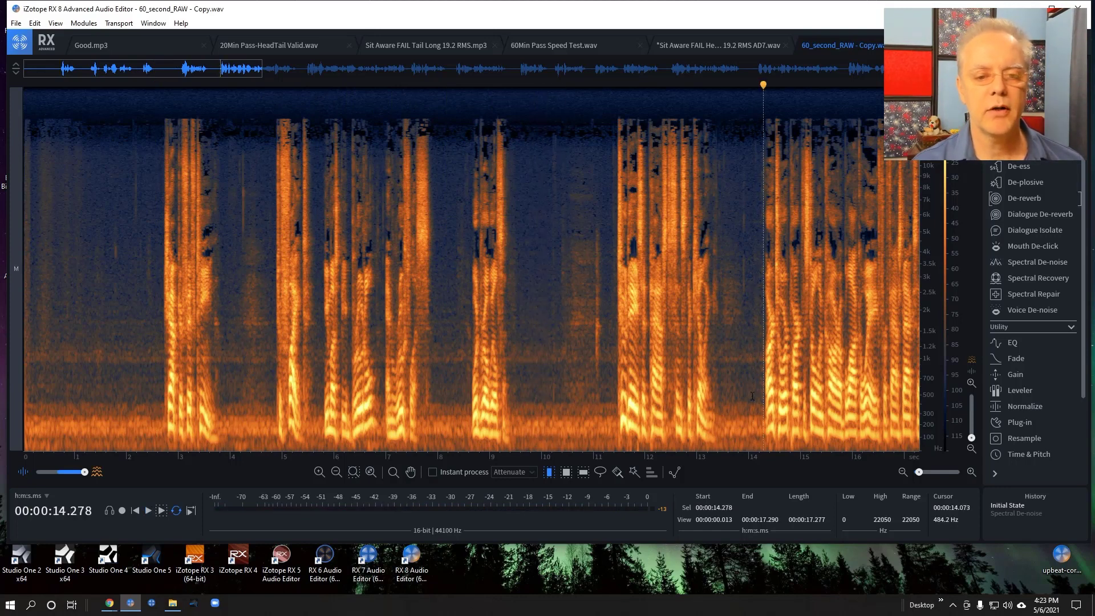
{"action": "key", "text": "space"}
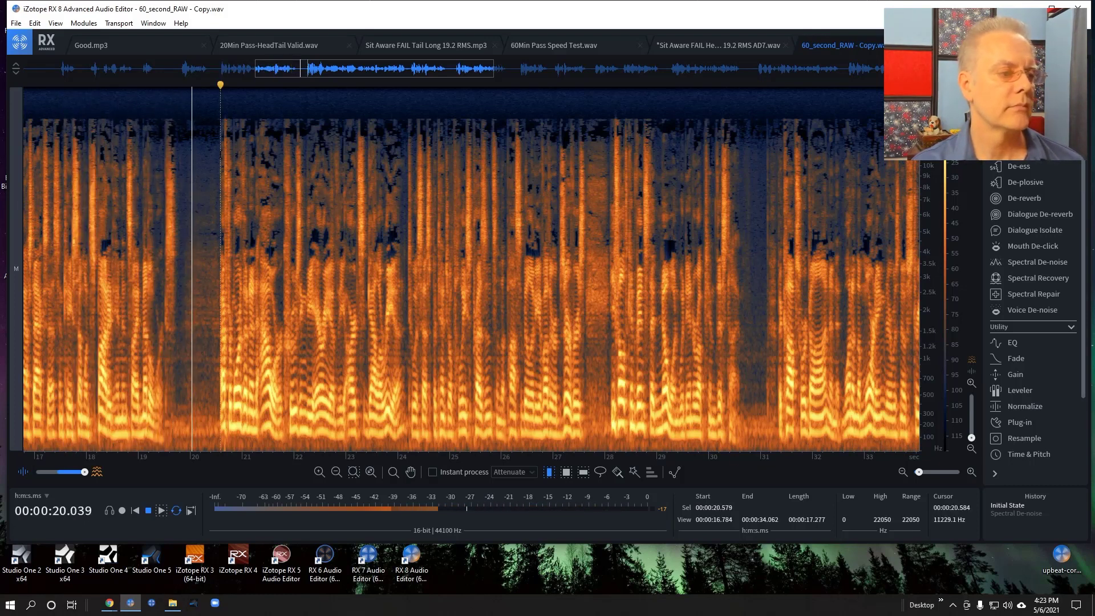
{"action": "left_click", "coordinate": [224, 155]}
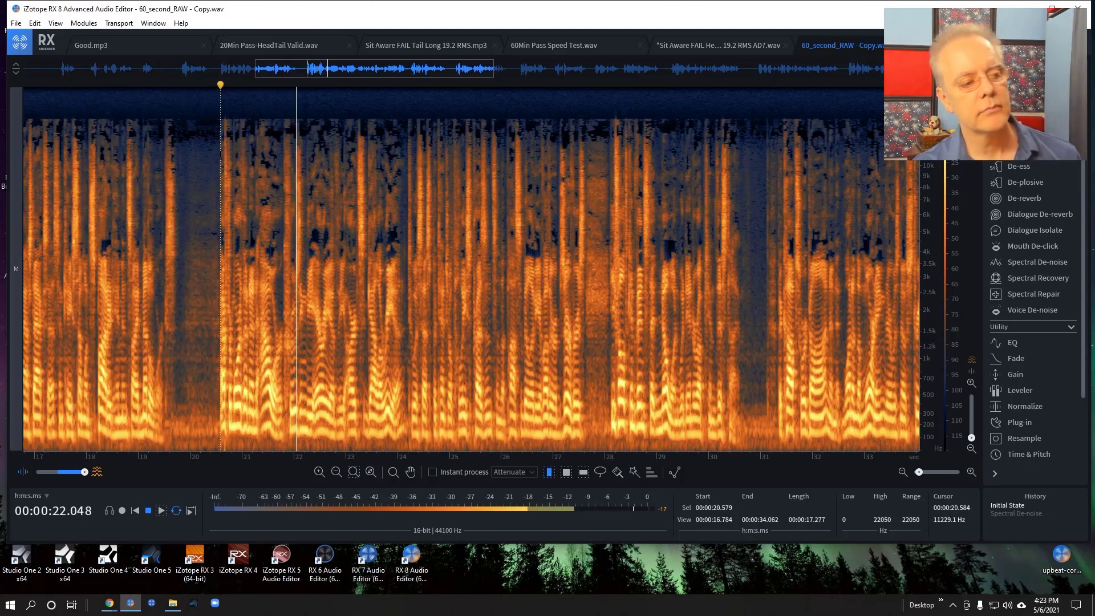
{"action": "key", "text": "space"}
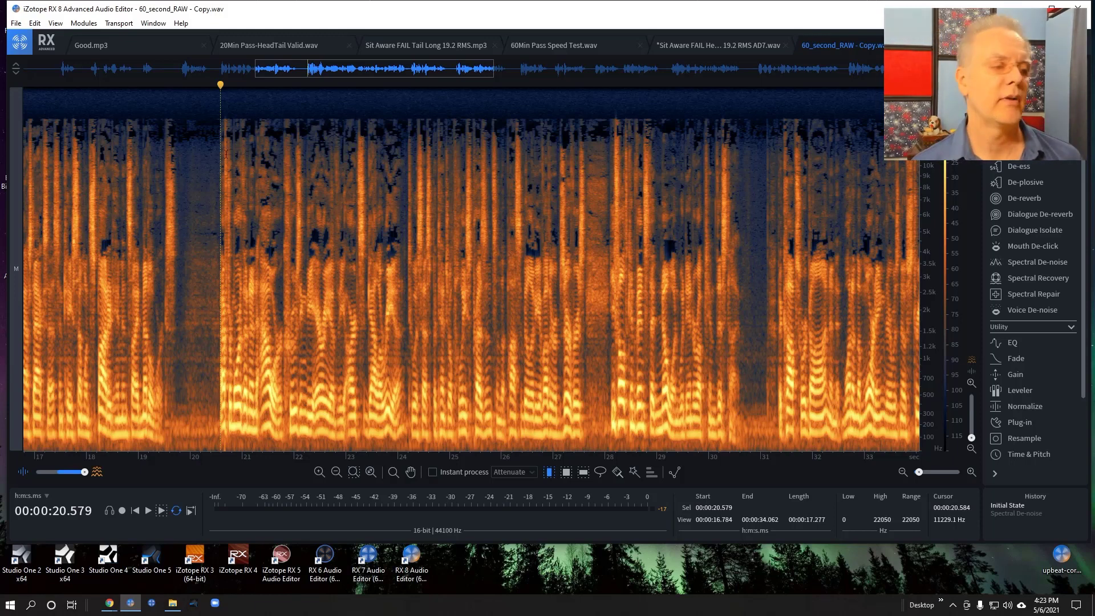
{"action": "left_click", "coordinate": [190, 165]}
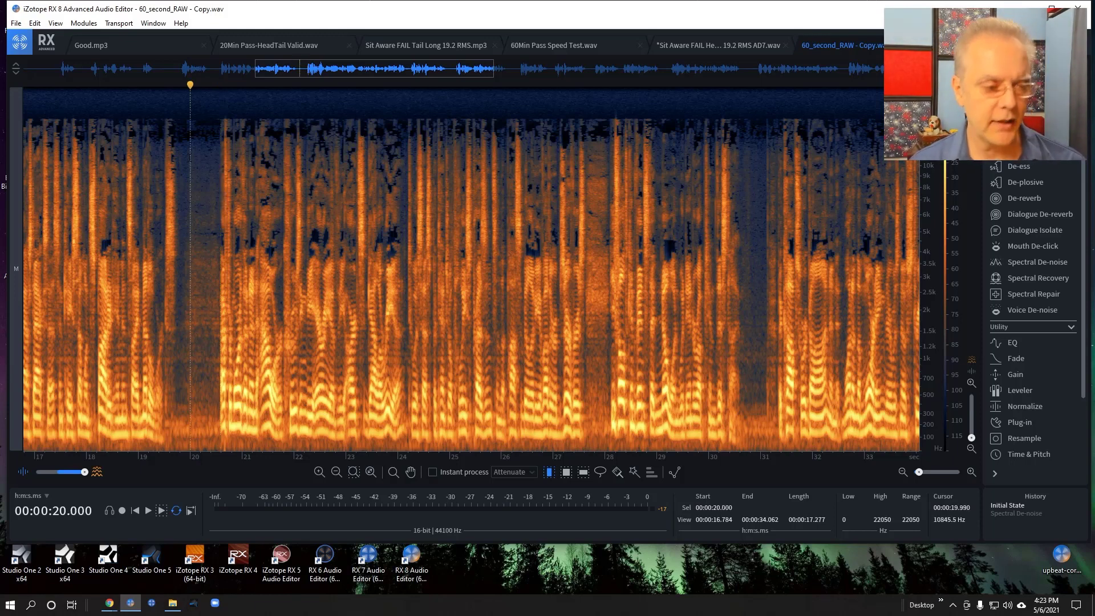
{"action": "key", "text": "Home"}
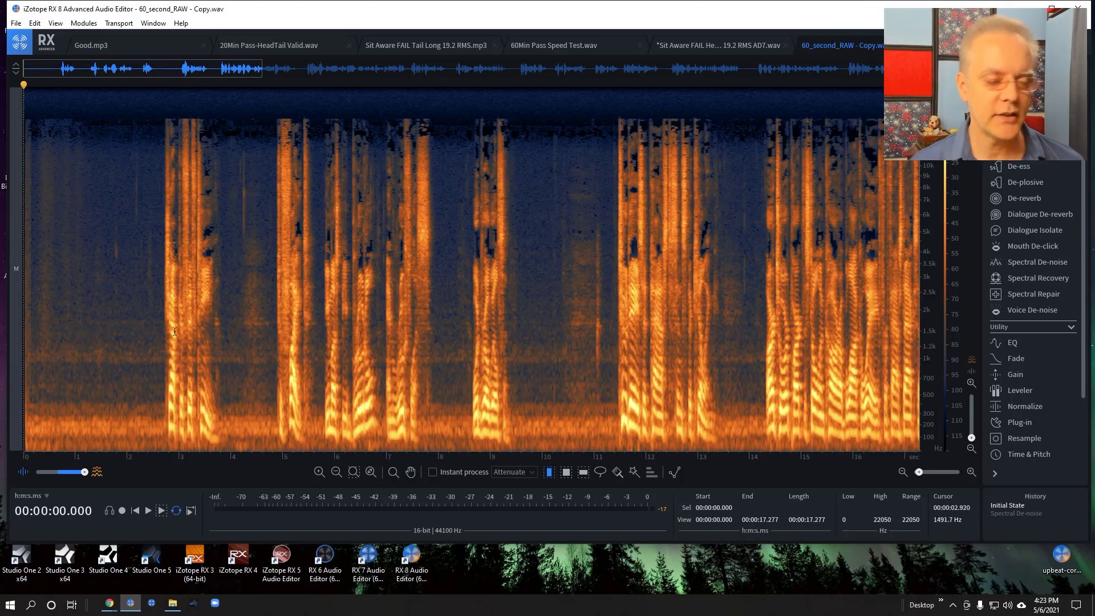
{"action": "left_click", "coordinate": [563, 240]}
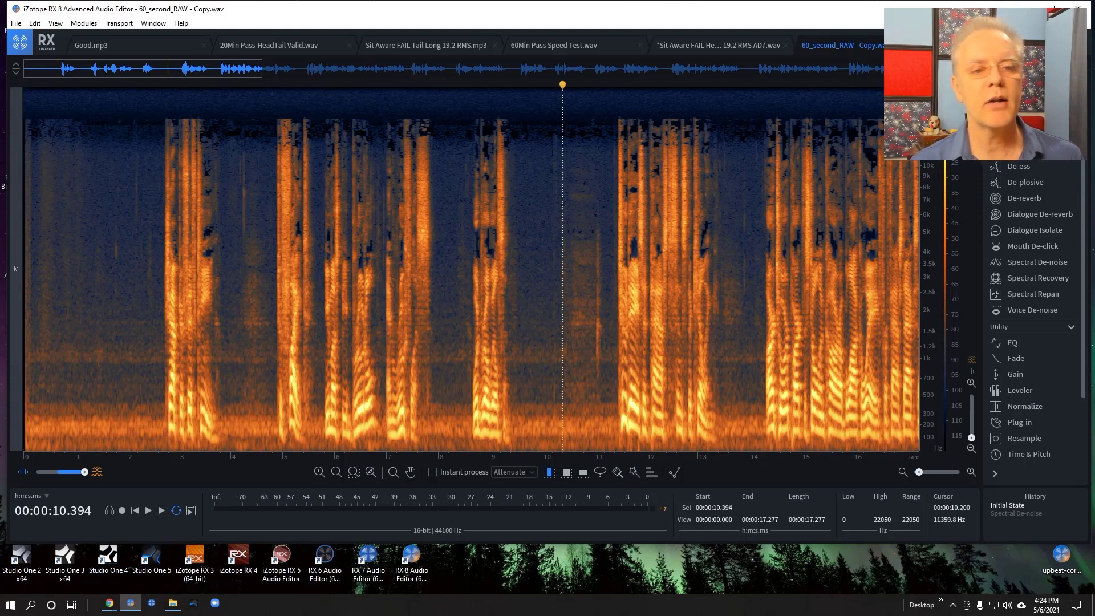
{"action": "left_click", "coordinate": [289, 187]}
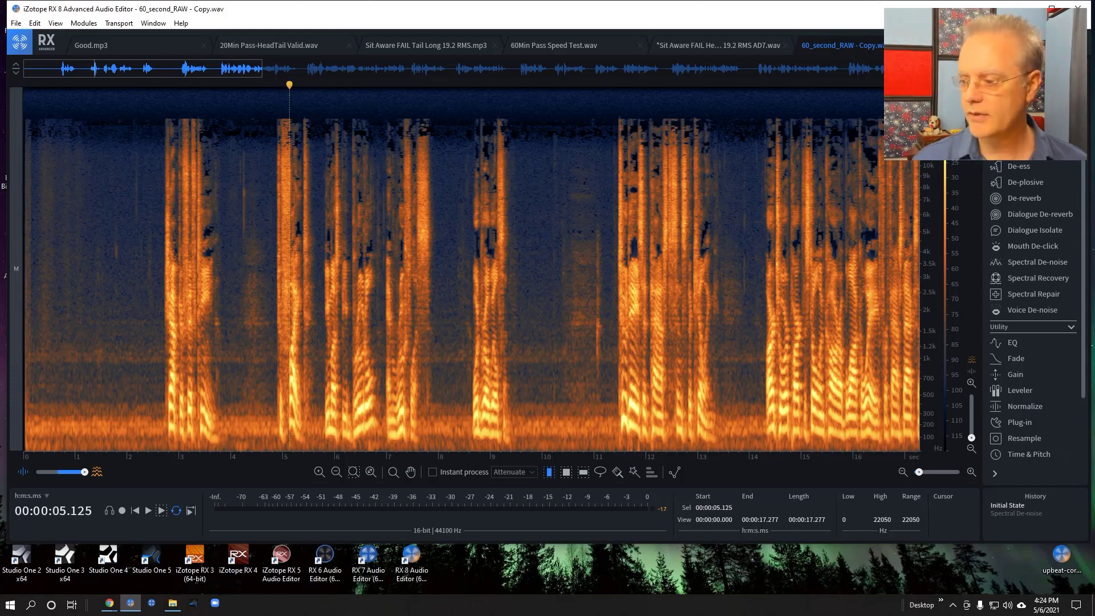
Check the waveform statistics of the raw recording and close them.
{"action": "left_click", "coordinate": [236, 243]}
{"action": "key", "text": "alt+shift+w"}
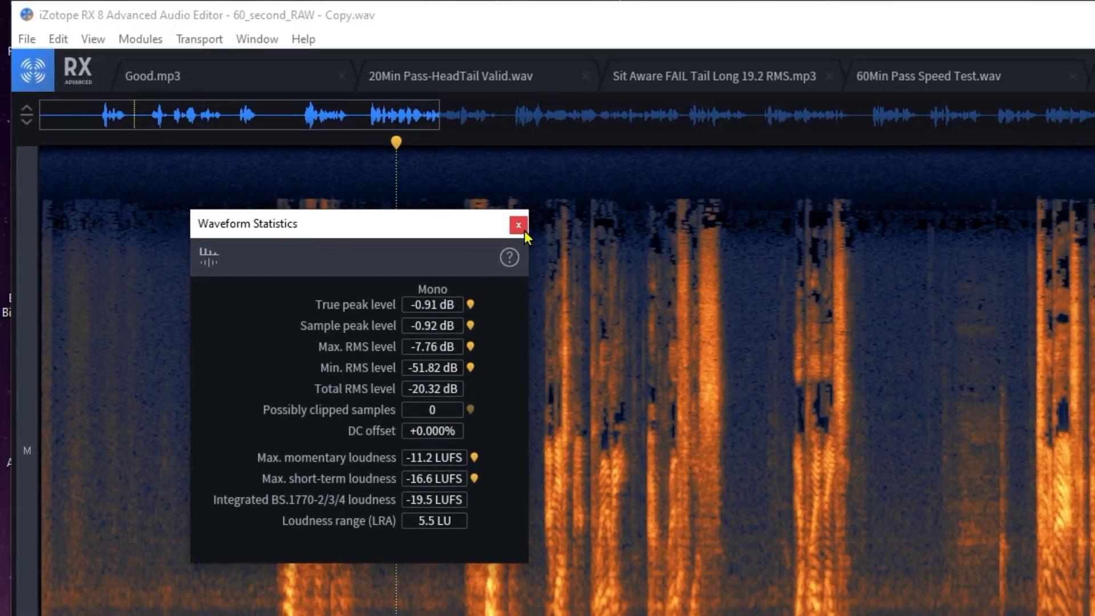
{"action": "left_click", "coordinate": [536, 231]}
Set the EQ's high-pass filter to 100 Hz, render it over the whole recording and close the EQ.
{"action": "left_click", "coordinate": [91, 352]}
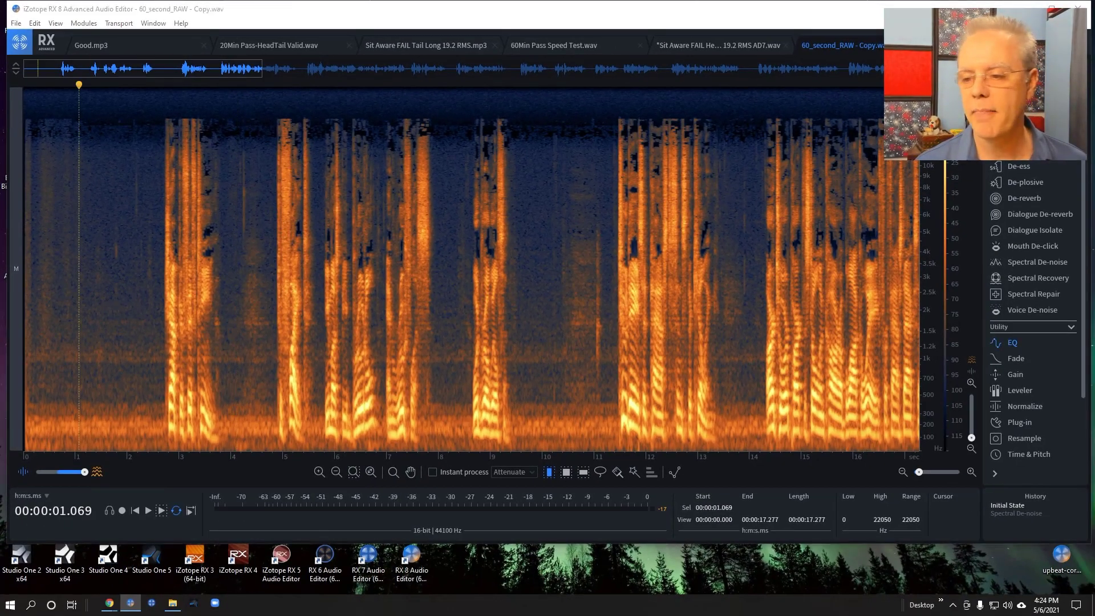
{"action": "left_click", "coordinate": [1010, 343]}
{"action": "left_click_drag", "start_coordinate": [557, 460], "coordinate": [460, 91]}
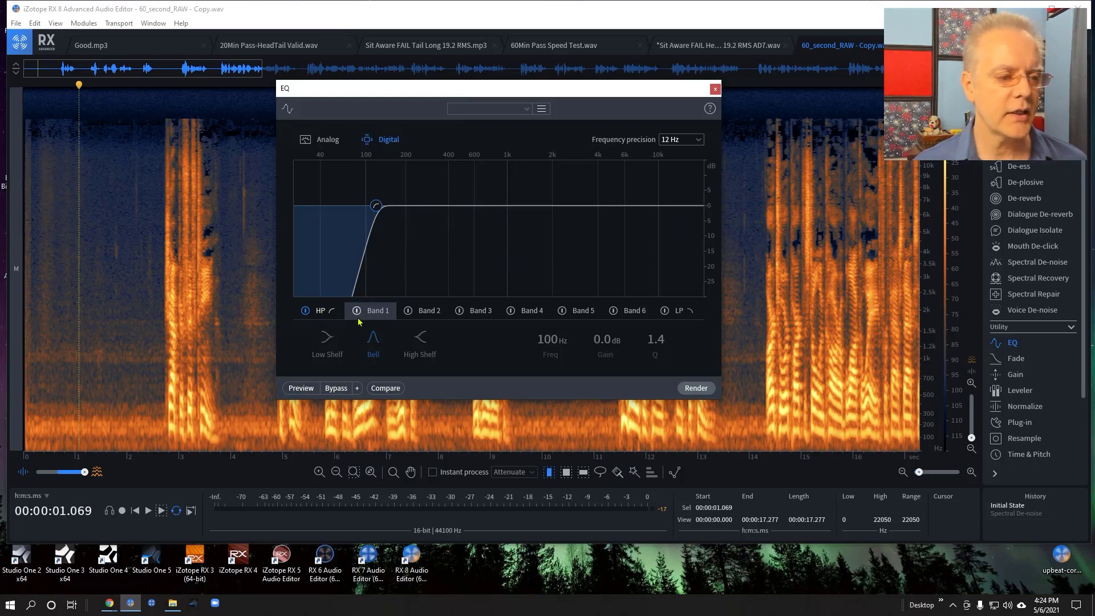
{"action": "left_click", "coordinate": [321, 312]}
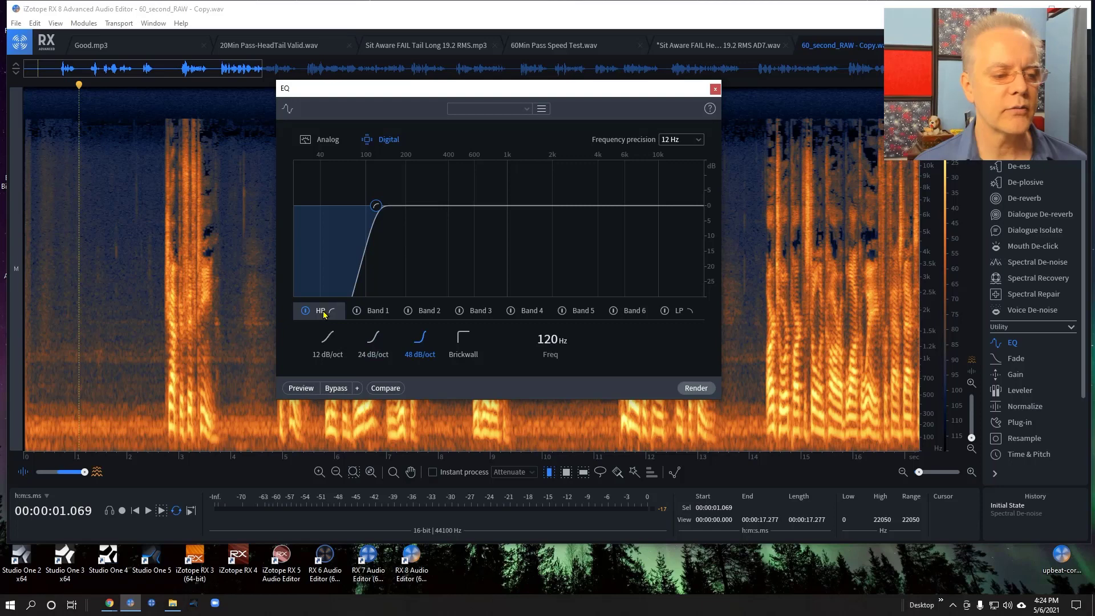
{"action": "left_click", "coordinate": [541, 342]}
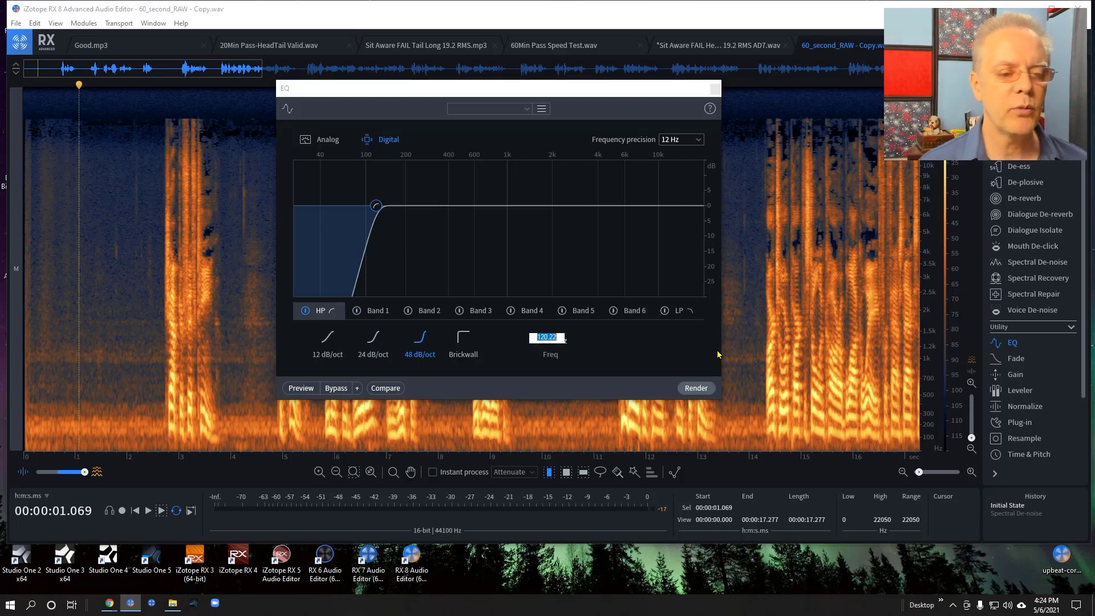
{"action": "type", "text": "100"}
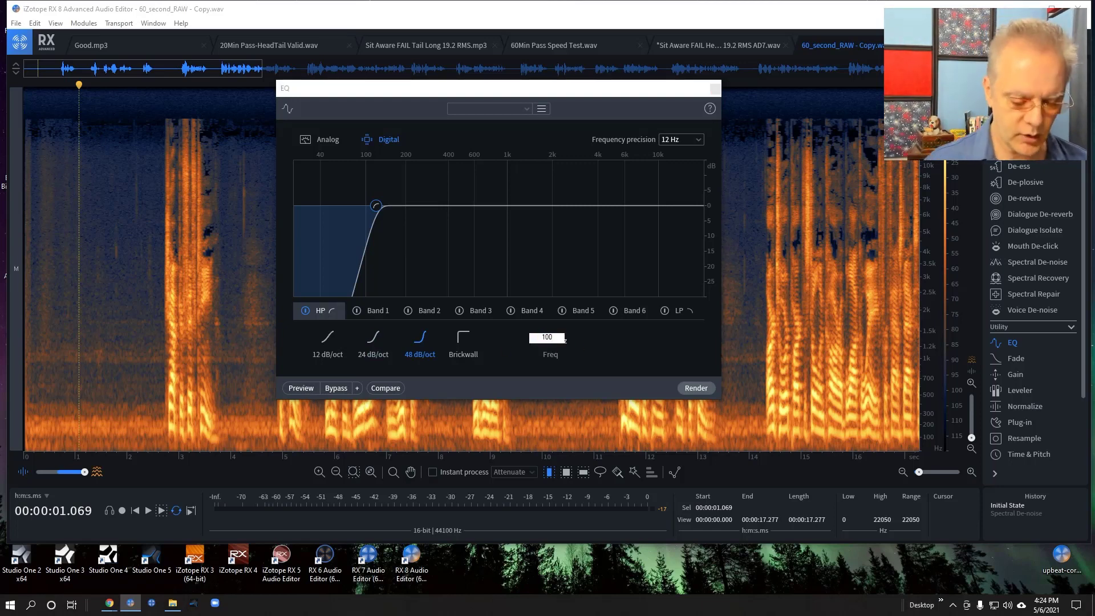
{"action": "key", "text": "Return"}
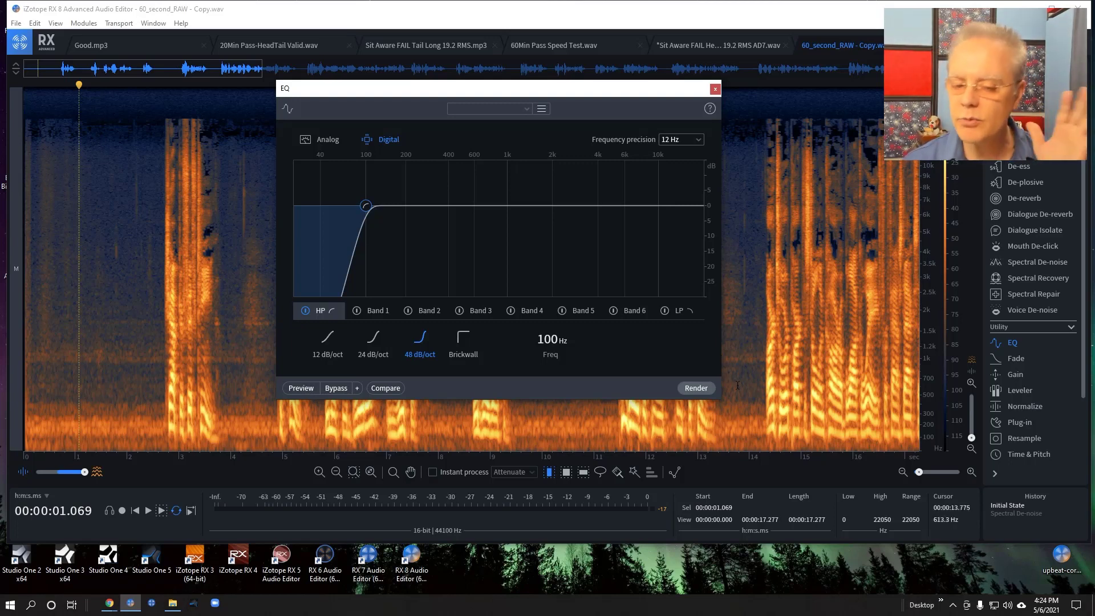
{"action": "left_click", "coordinate": [697, 388]}
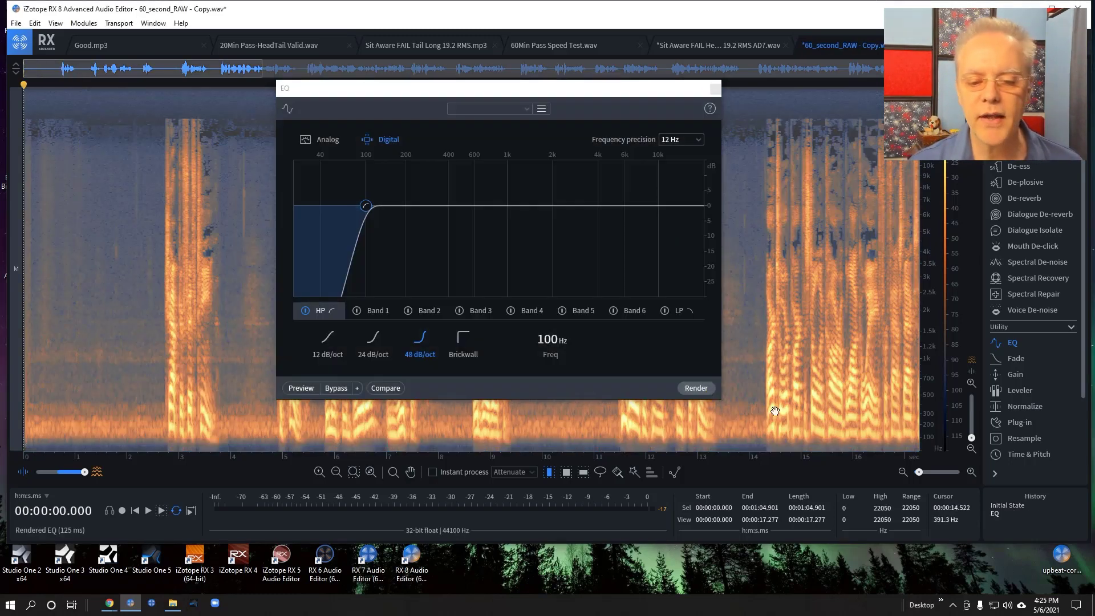
{"action": "left_click", "coordinate": [715, 90]}
Listen to the equalized recording from about 2.5 s, just before the first phrase.
{"action": "key", "text": "space"}
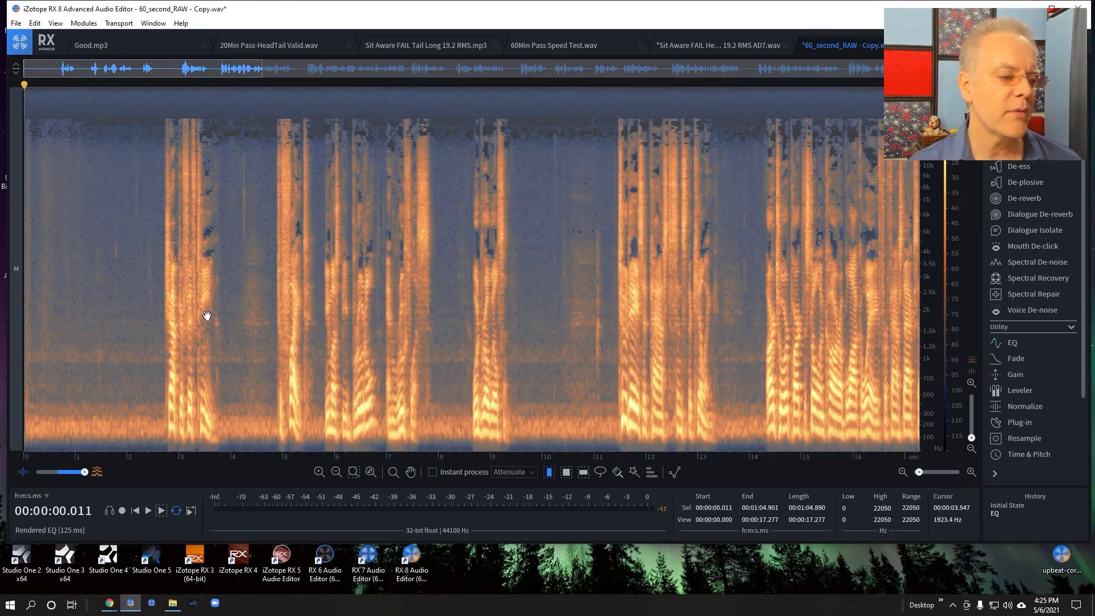
{"action": "left_click", "coordinate": [155, 320]}
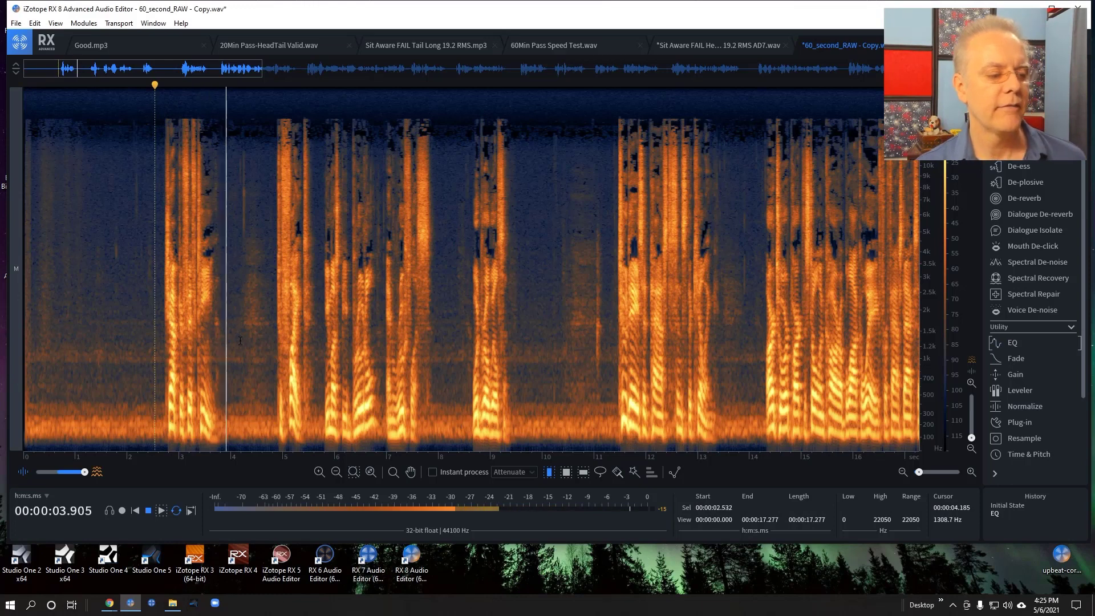
{"action": "key", "text": "space"}
Try time and time-frequency selections in the silence before the first phrase, clear them and return to time selection.
{"action": "left_click_drag", "start_coordinate": [106, 331], "coordinate": [68, 332]}
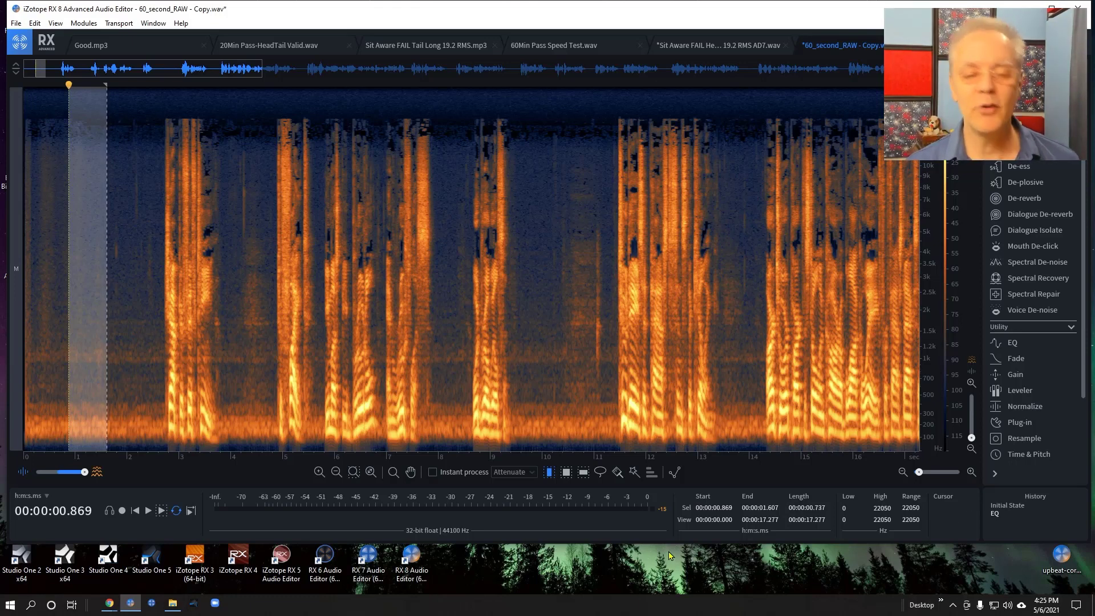
{"action": "left_click", "coordinate": [147, 409]}
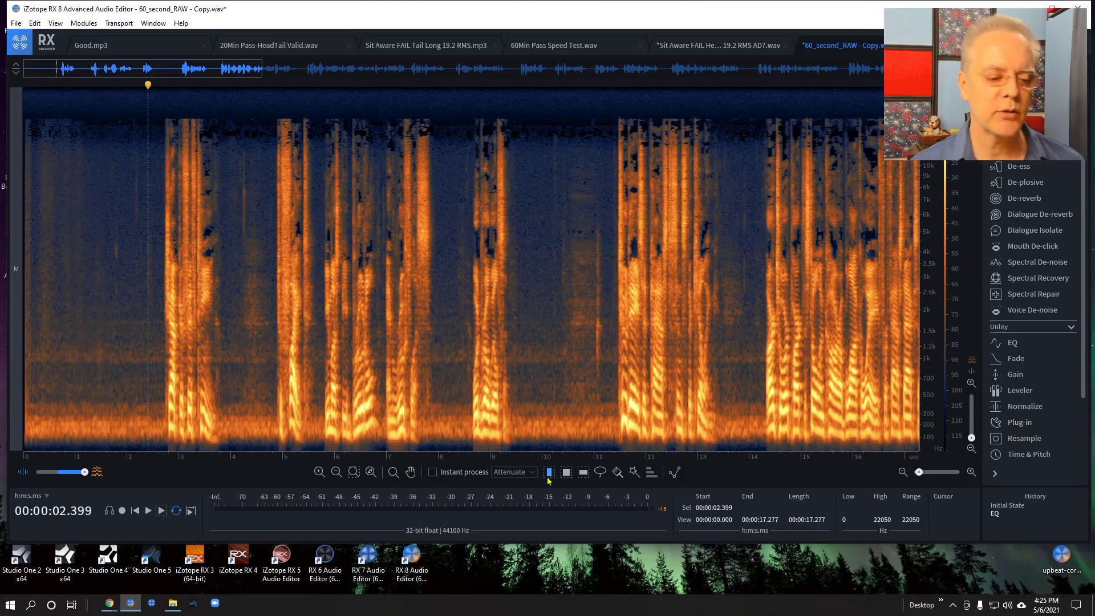
{"action": "key", "text": "r"}
{"action": "left_click_drag", "start_coordinate": [102, 402], "coordinate": [160, 466]}
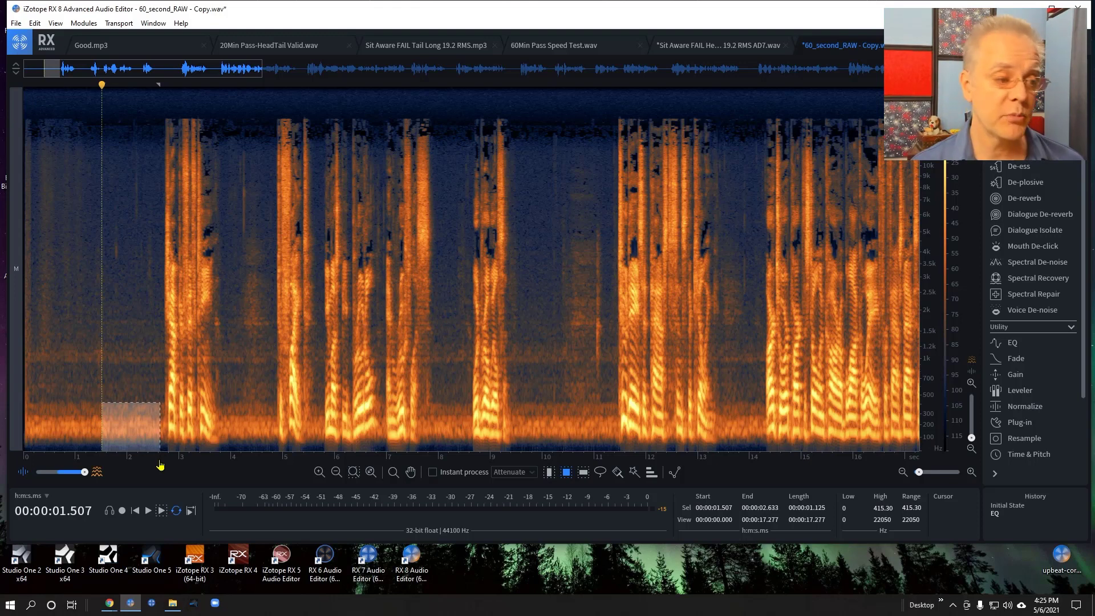
{"action": "left_click_drag", "start_coordinate": [93, 107], "coordinate": [127, 513]}
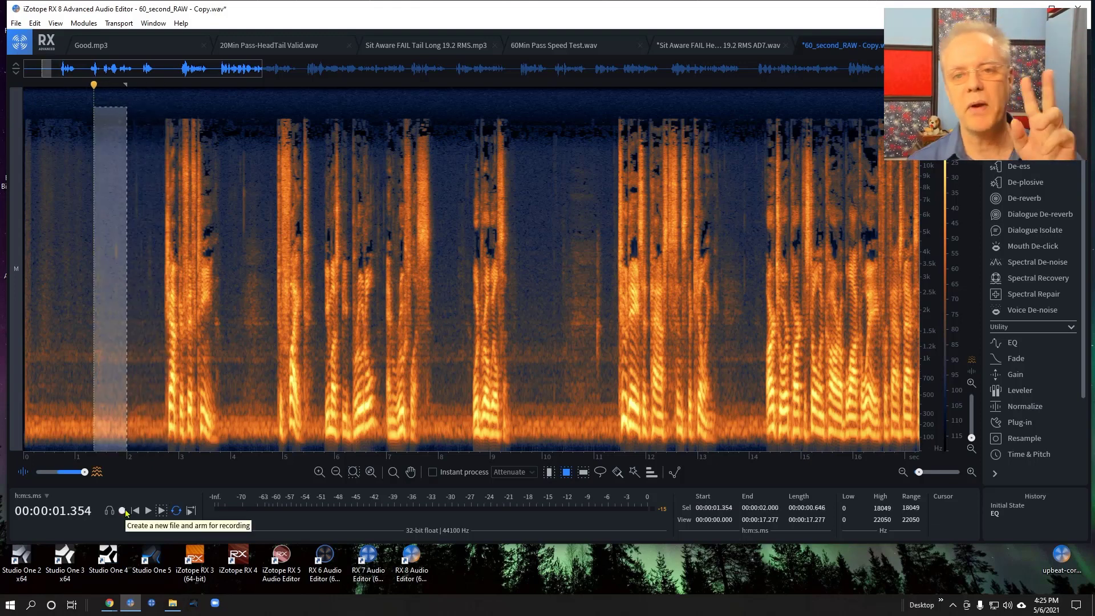
{"action": "left_click_drag", "start_coordinate": [96, 330], "coordinate": [69, 345]}
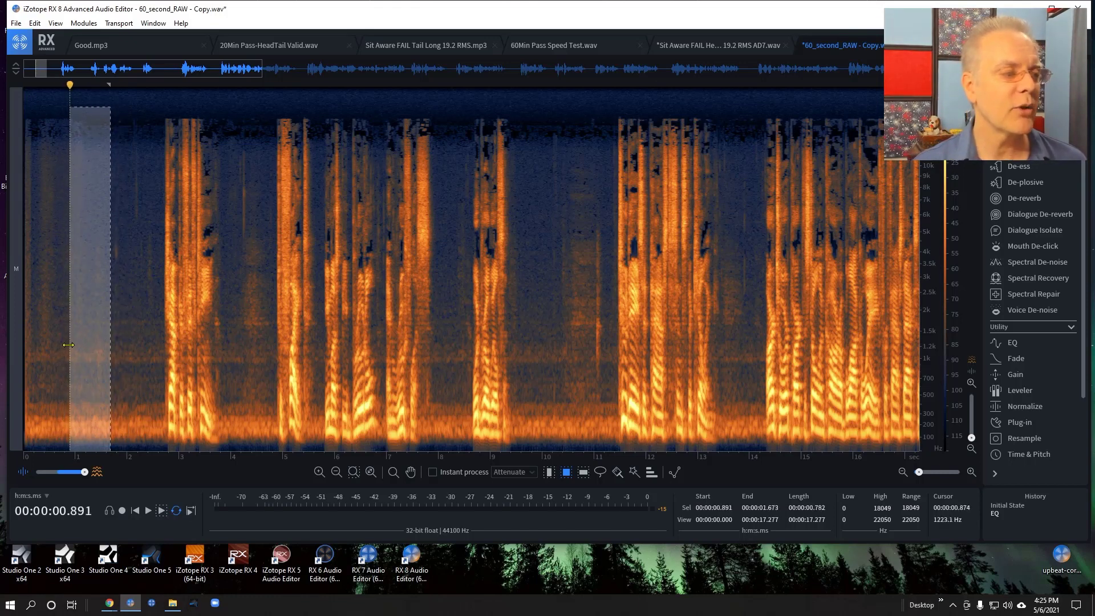
{"action": "left_click", "coordinate": [238, 262]}
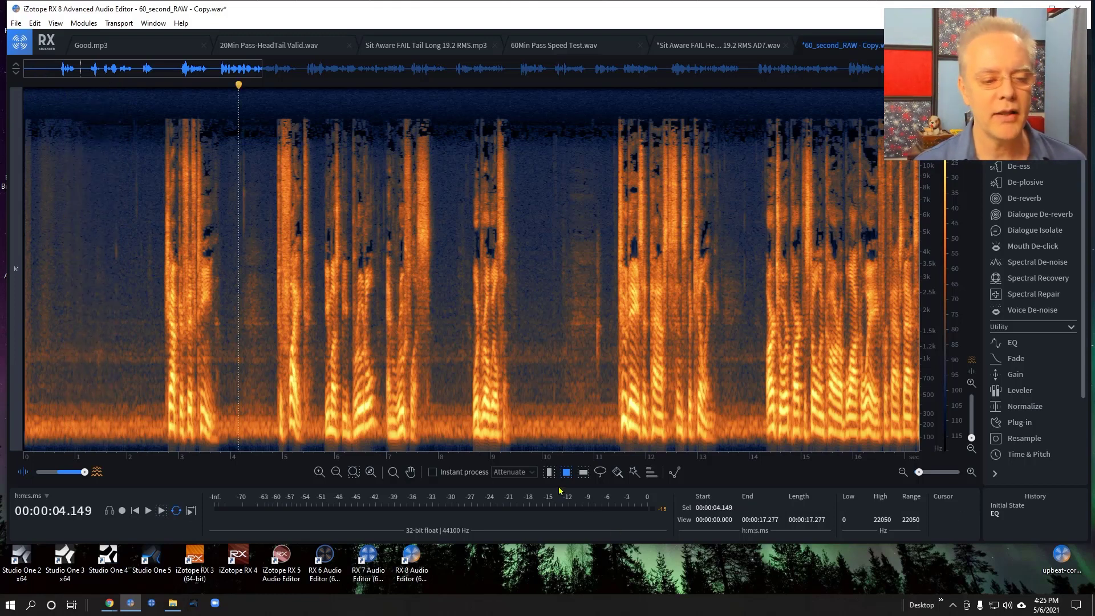
{"action": "left_click", "coordinate": [549, 473]}
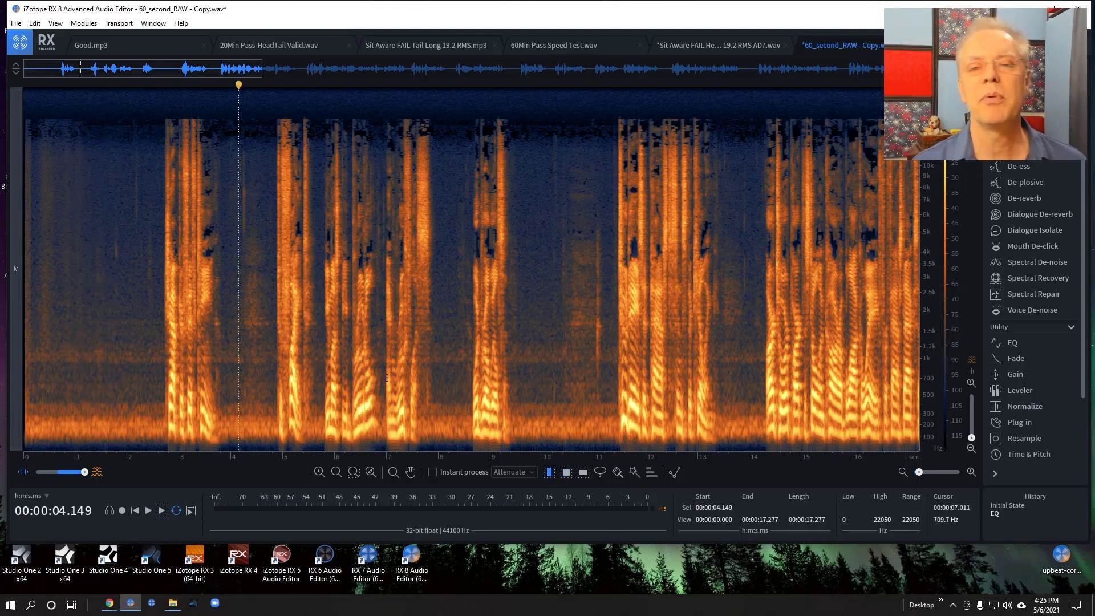
Learn a Spectral De-noise profile from the opening room tone between about 1.17 s and 1.73 s.
{"action": "left_click_drag", "start_coordinate": [113, 331], "coordinate": [84, 330]}
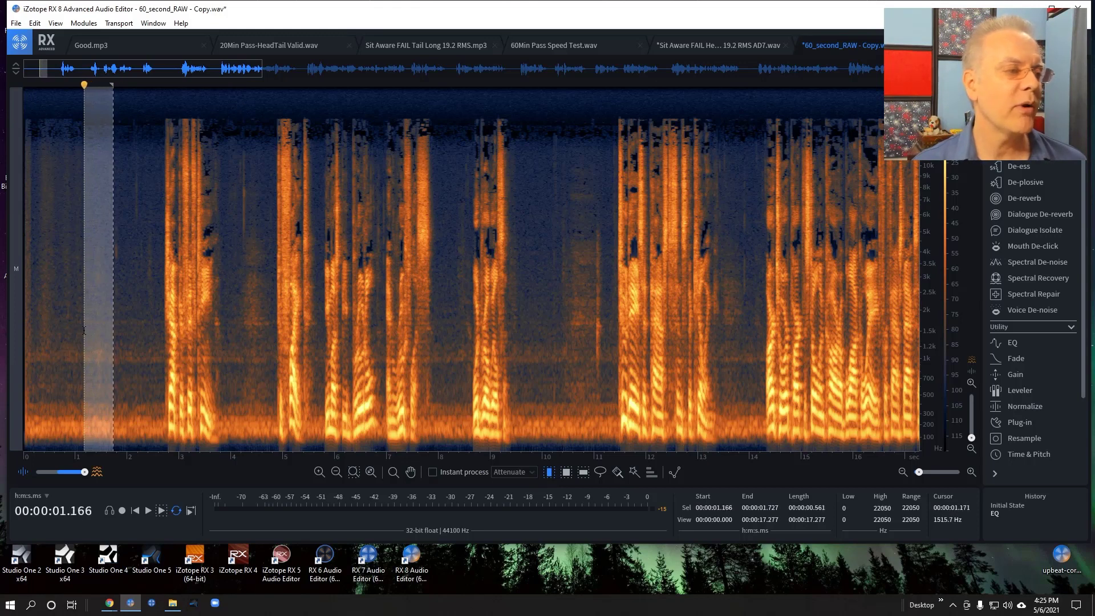
{"action": "left_click", "coordinate": [1042, 263]}
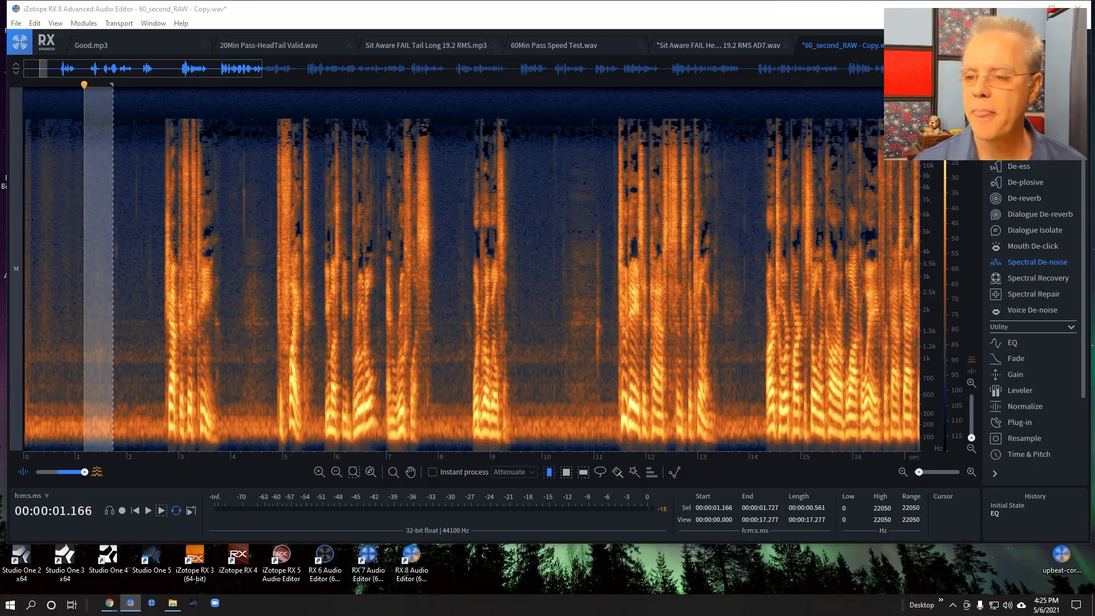
{"action": "left_click_drag", "start_coordinate": [624, 114], "coordinate": [618, 108]}
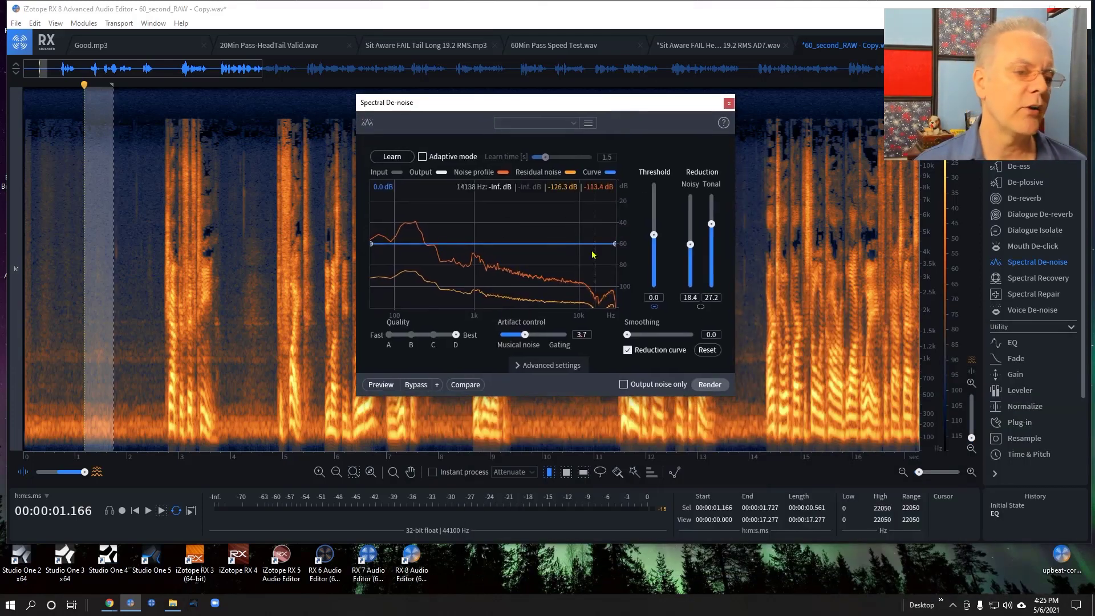
{"action": "left_click", "coordinate": [392, 158]}
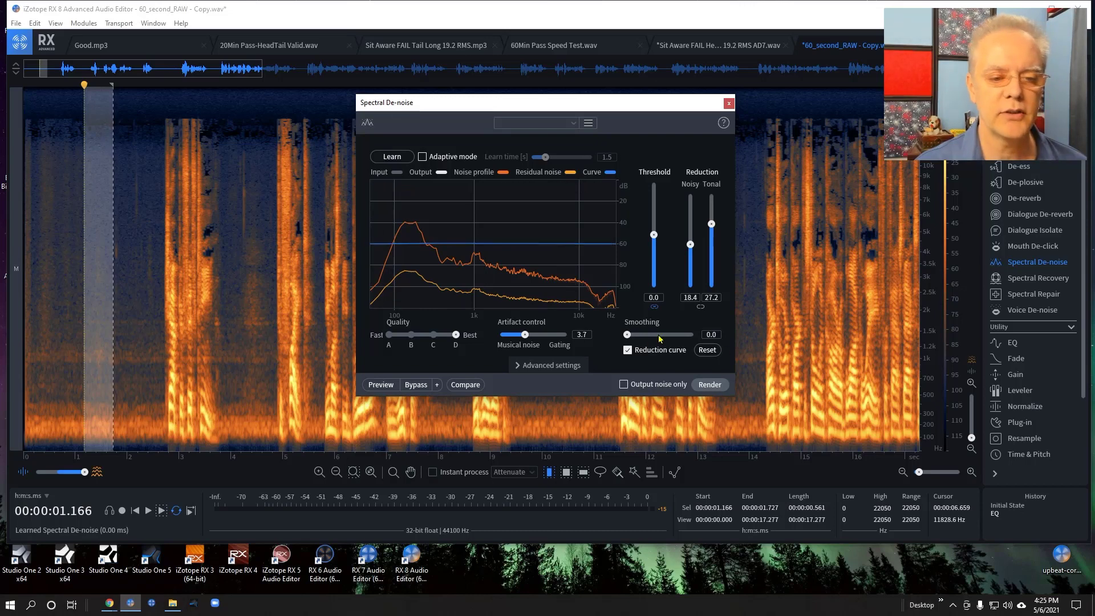
Keep the reduction curve enabled, add a point just above the low-frequency noise hump and pull the curve's low end to the bottom.
{"action": "left_click", "coordinate": [627, 350]}
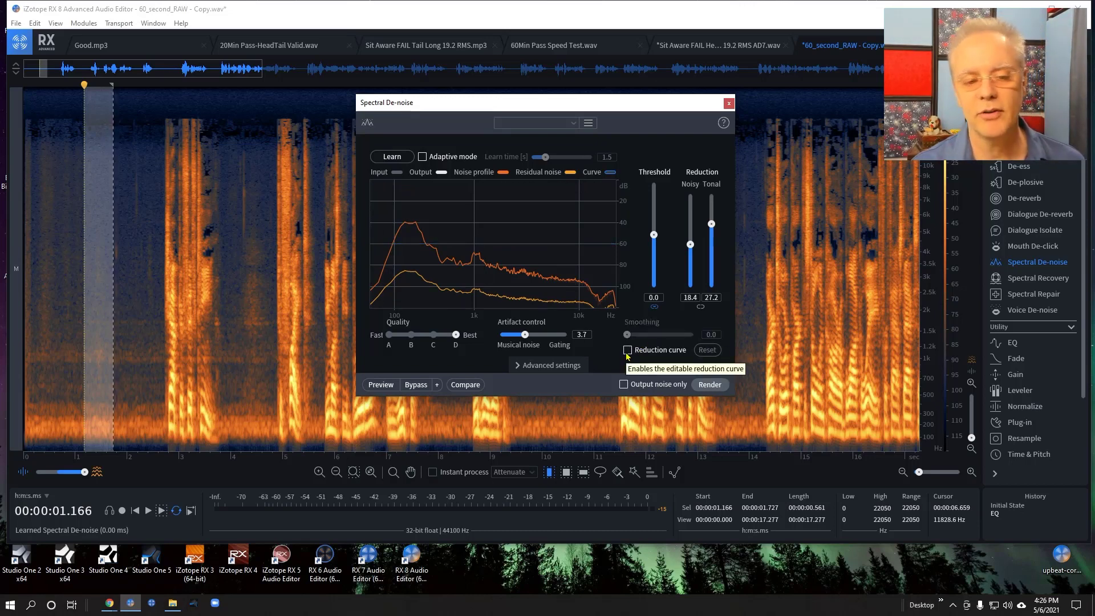
{"action": "left_click", "coordinate": [627, 350]}
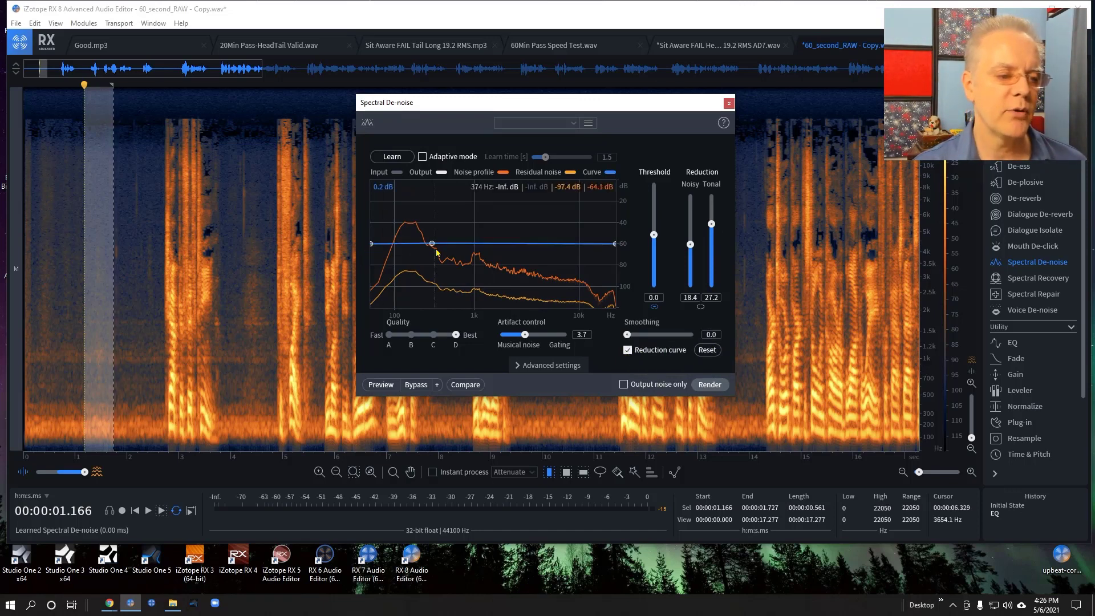
{"action": "left_click_drag", "start_coordinate": [371, 243], "coordinate": [366, 308]}
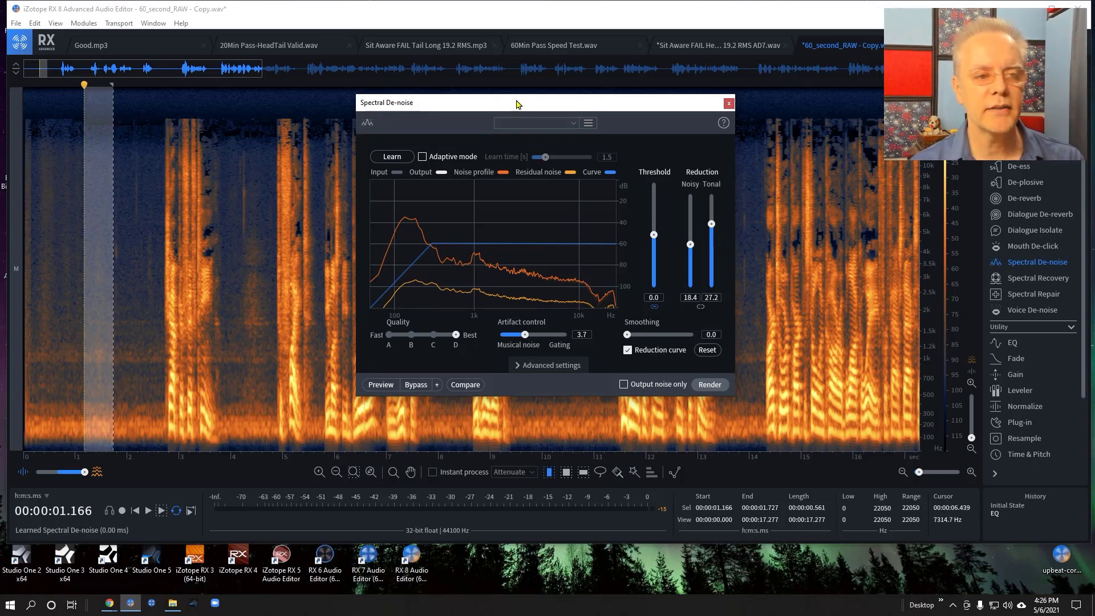
{"action": "left_click_drag", "start_coordinate": [516, 105], "coordinate": [475, 62]}
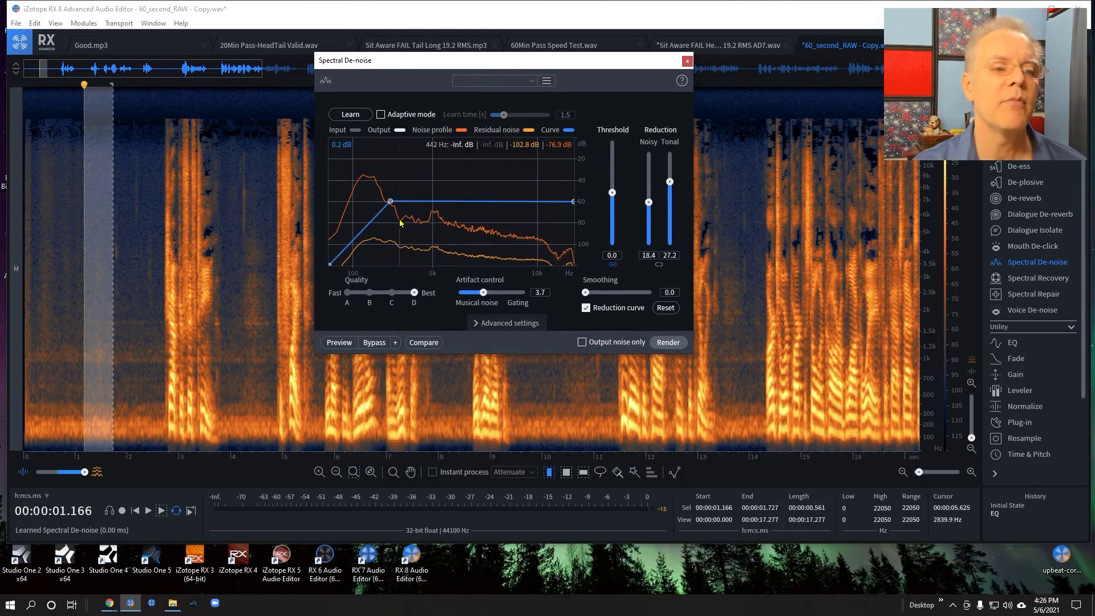
{"action": "left_click_drag", "start_coordinate": [388, 207], "coordinate": [386, 209]}
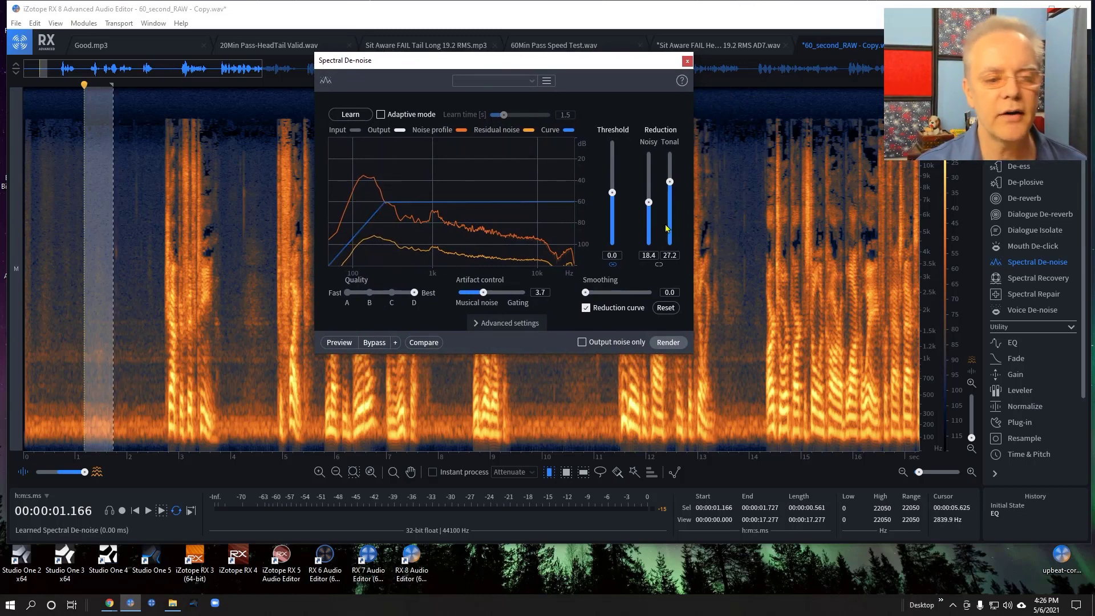
Set the Spectral De-noise noisy reduction to 16.0 dB and render it on the selected opening room tone.
{"action": "mouse_move", "coordinate": [648, 206]}
{"action": "left_mouse_down"}
{"action": "mouse_move", "coordinate": [645, 217]}
{"action": "mouse_move", "coordinate": [657, 210]}
{"action": "left_mouse_up"}
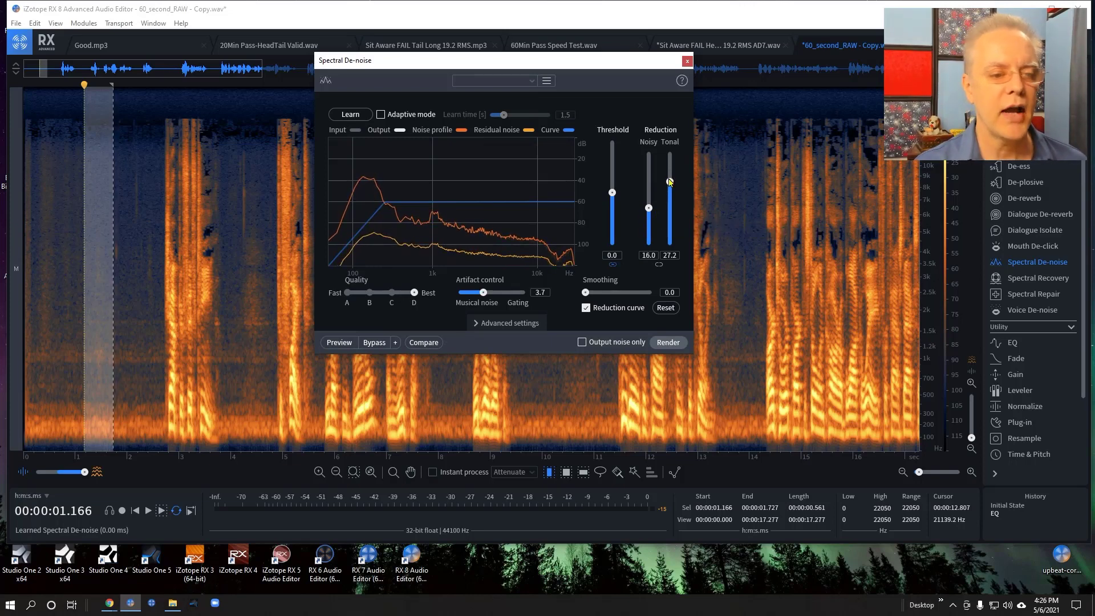
{"action": "left_click", "coordinate": [668, 342]}
{"action": "left_click", "coordinate": [75, 285]}
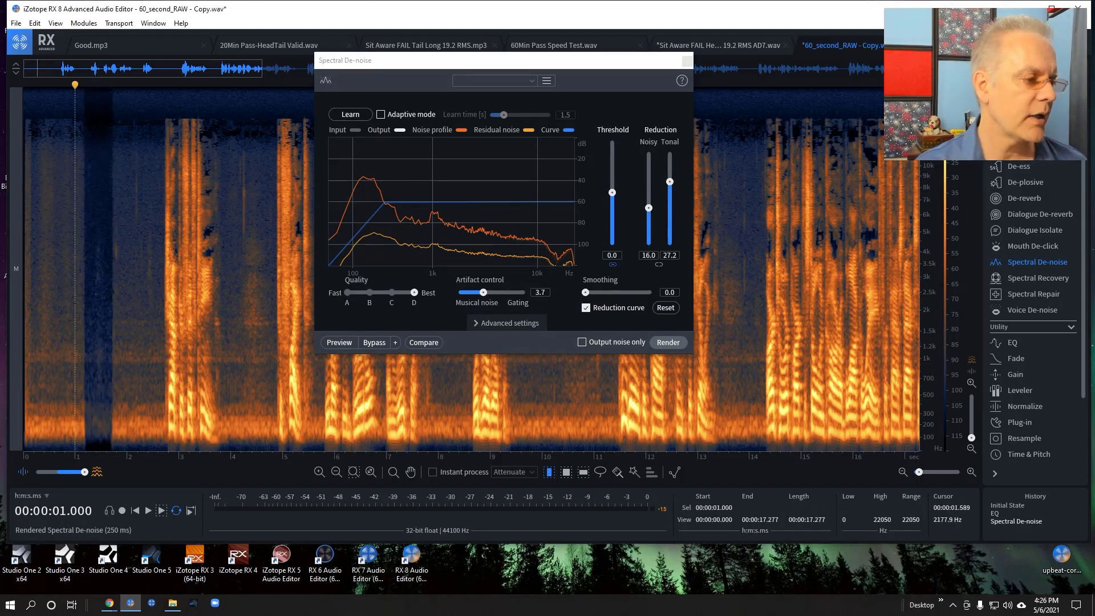
Check the waveform statistics of the de-noised room tone between about 1.23 s and 1.40 s.
{"action": "left_click_drag", "start_coordinate": [87, 314], "coordinate": [96, 322]}
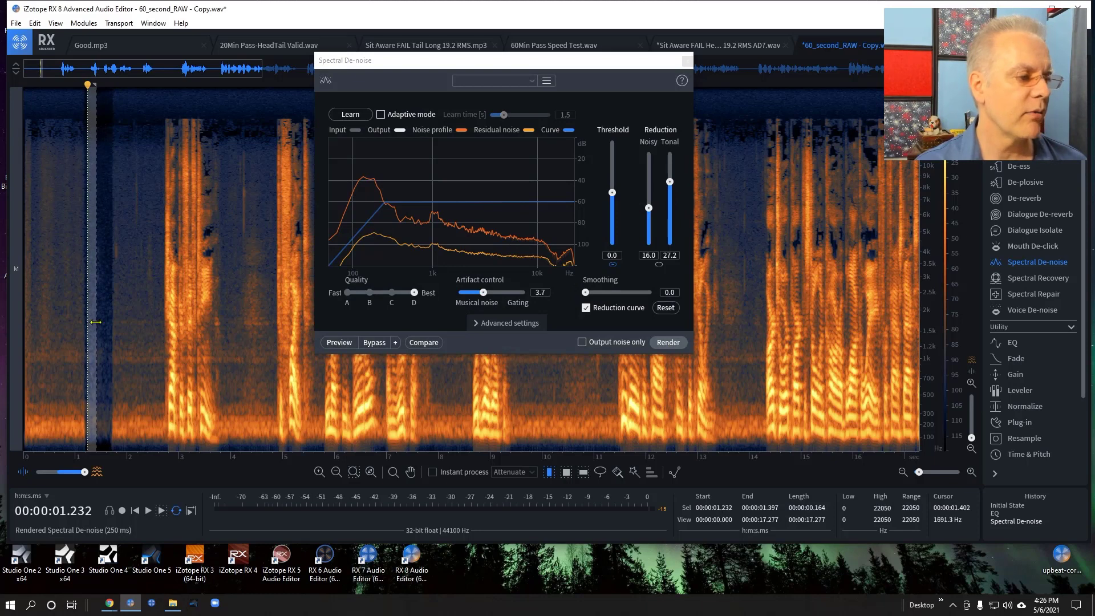
{"action": "key", "text": "alt+d"}
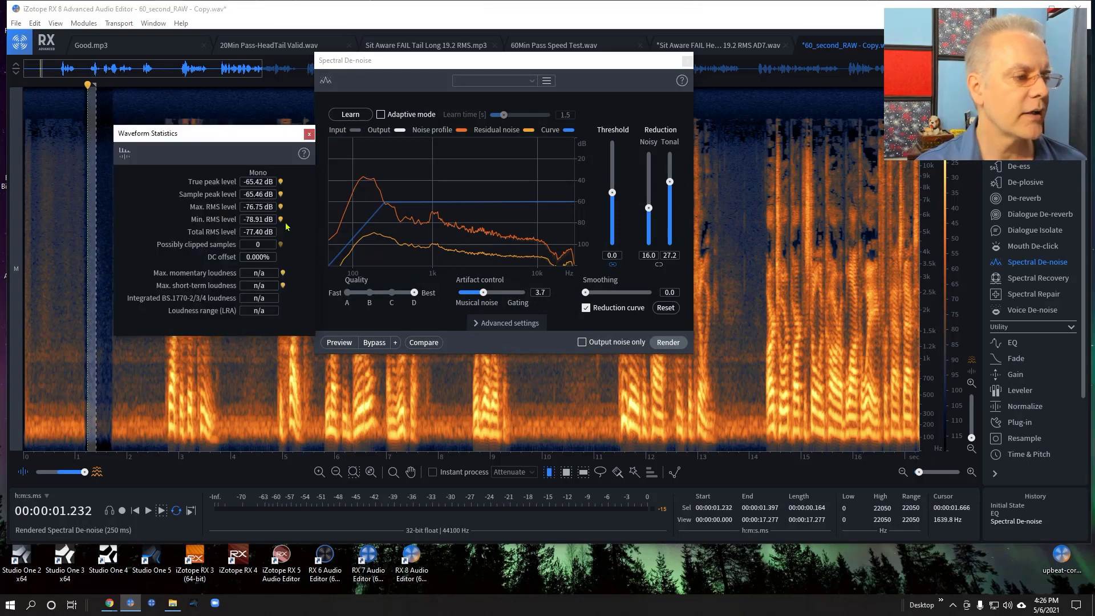
{"action": "left_click", "coordinate": [309, 139]}
{"action": "left_click", "coordinate": [100, 200]}
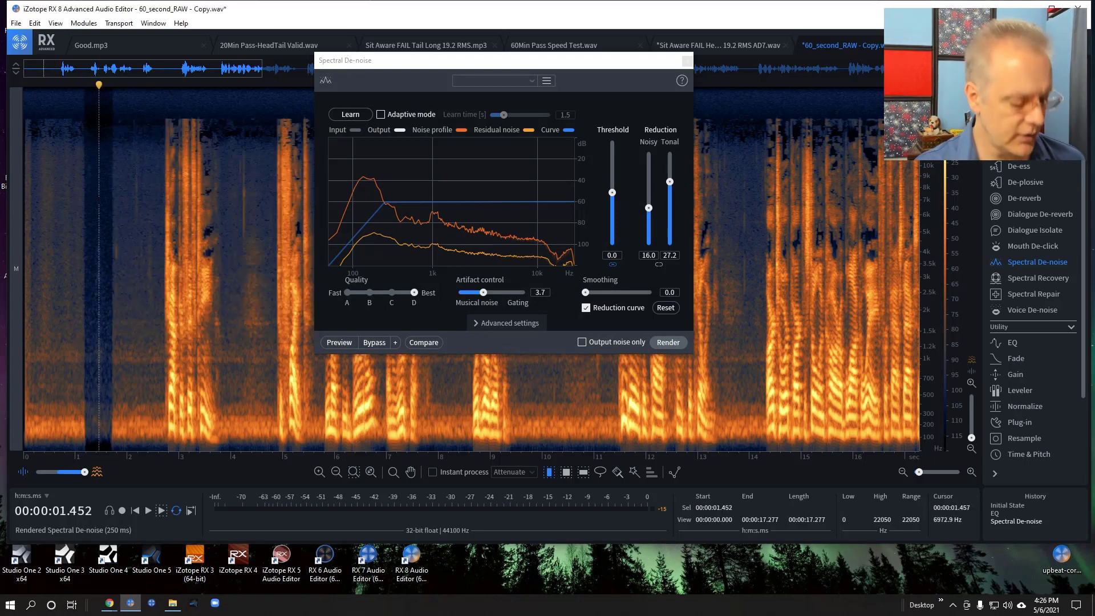
Undo the selection-only de-noise and render Spectral De-noise on the whole file with noisy reduction at 16.0 dB.
{"action": "key", "text": "ctrl+z"}
{"action": "left_click", "coordinate": [143, 228]}
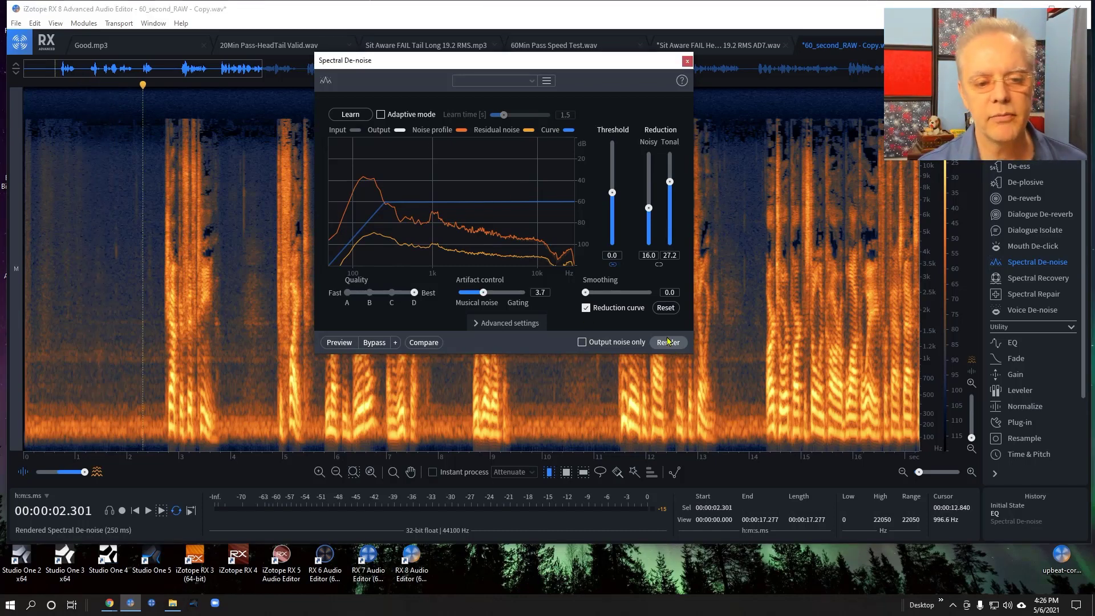
{"action": "left_click", "coordinate": [668, 341]}
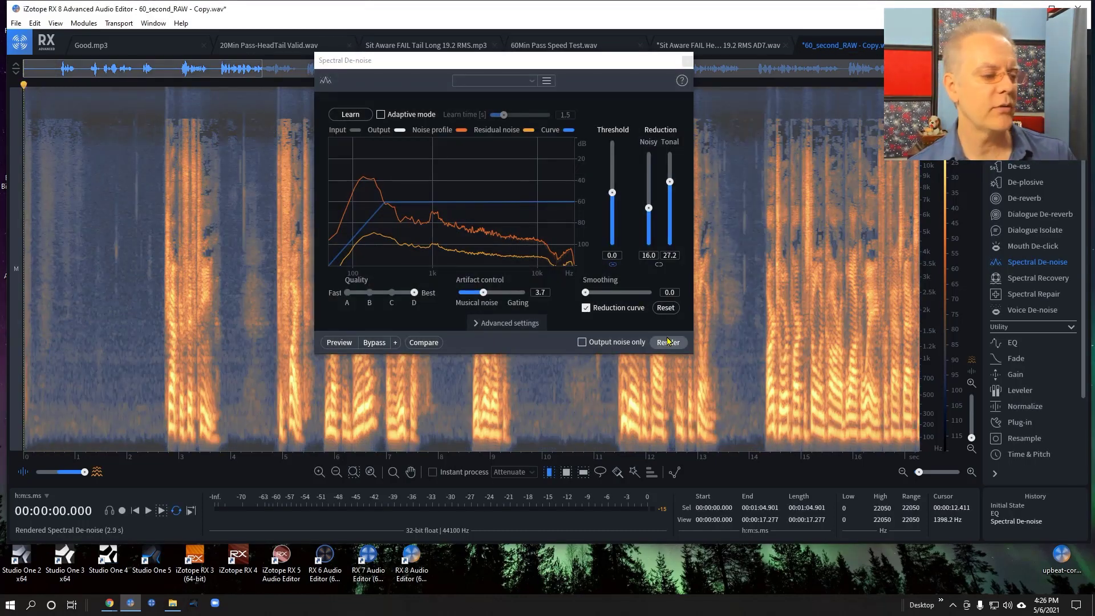
Listen to the de-noised room tone between about 1.18 s and 1.52 s and clear the selection.
{"action": "left_click", "coordinate": [87, 257]}
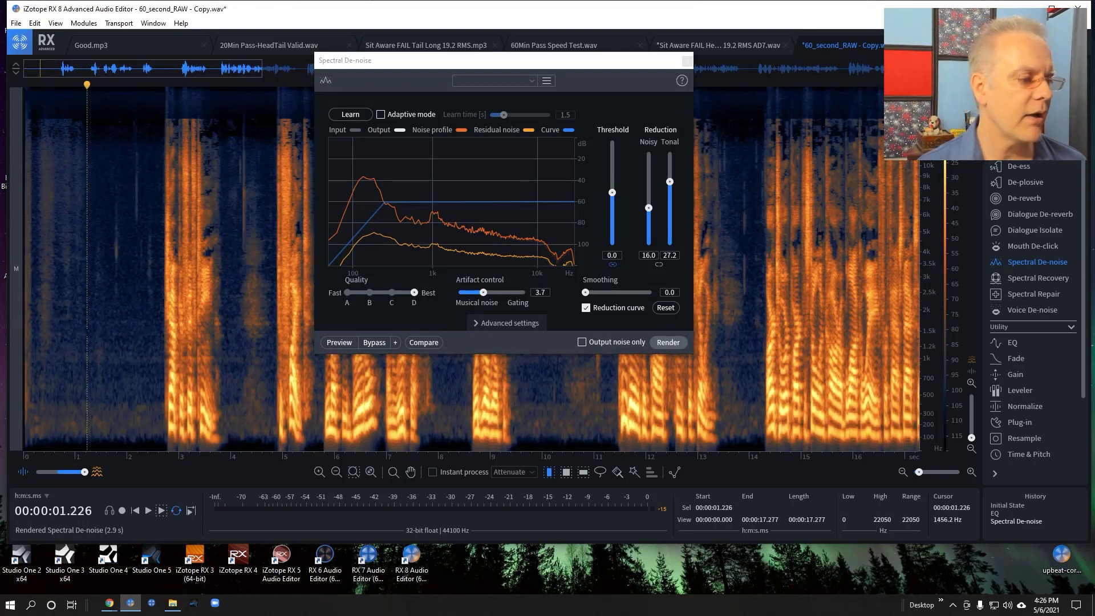
{"action": "left_click_drag", "start_coordinate": [85, 331], "coordinate": [102, 332]}
{"action": "key", "text": "space"}
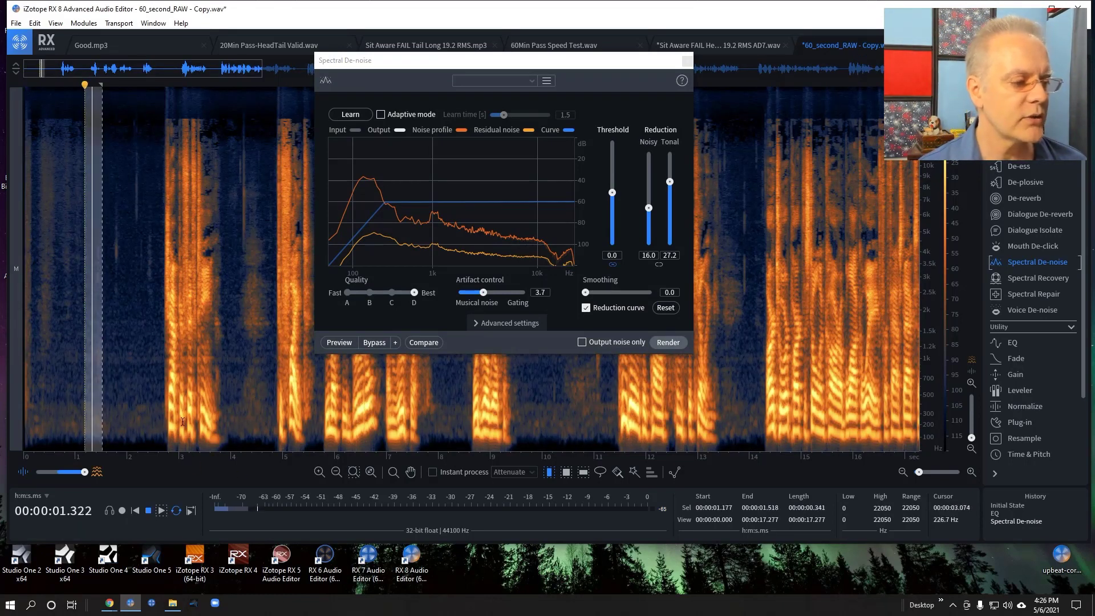
{"action": "left_click", "coordinate": [134, 384]}
{"action": "left_click", "coordinate": [134, 384]}
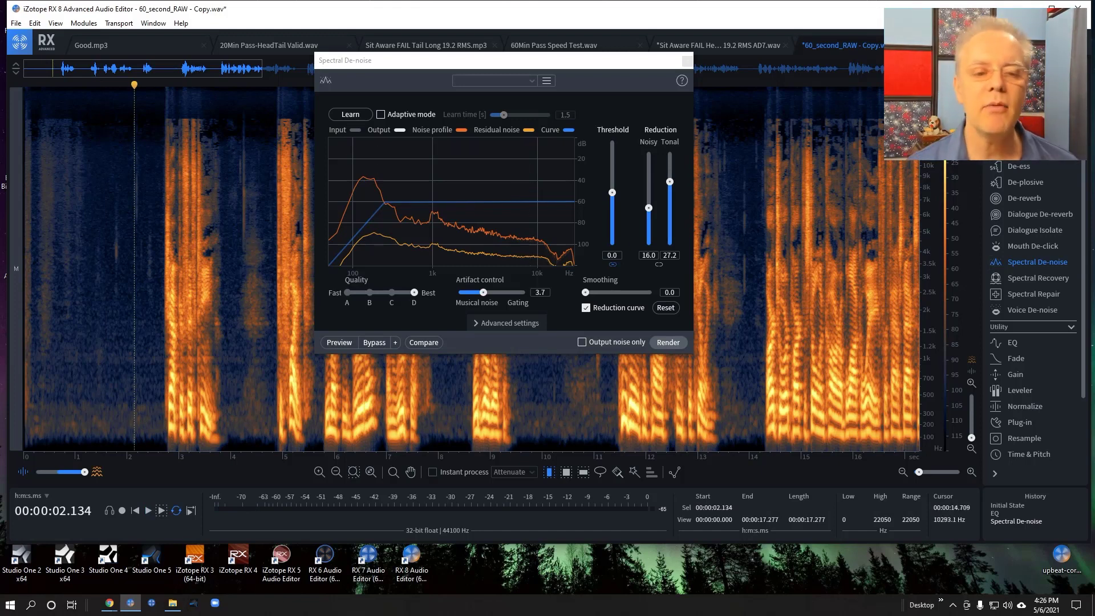
Undo the last de-noise render and render the whole file again with noisy reduction at 18.9 dB.
{"action": "left_click", "coordinate": [80, 269]}
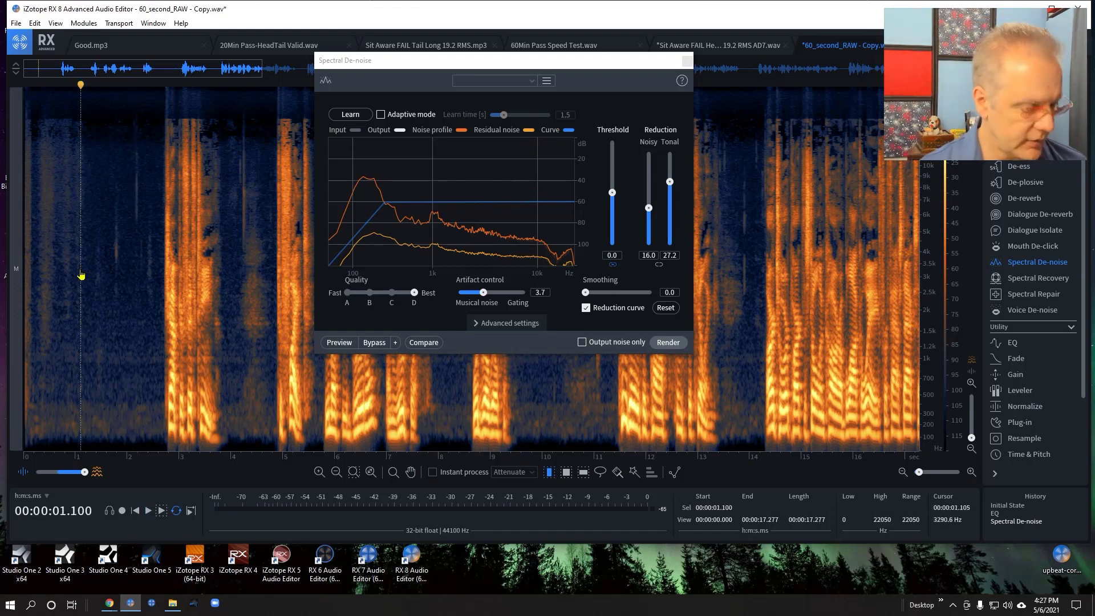
{"action": "key", "text": "ctrl+a"}
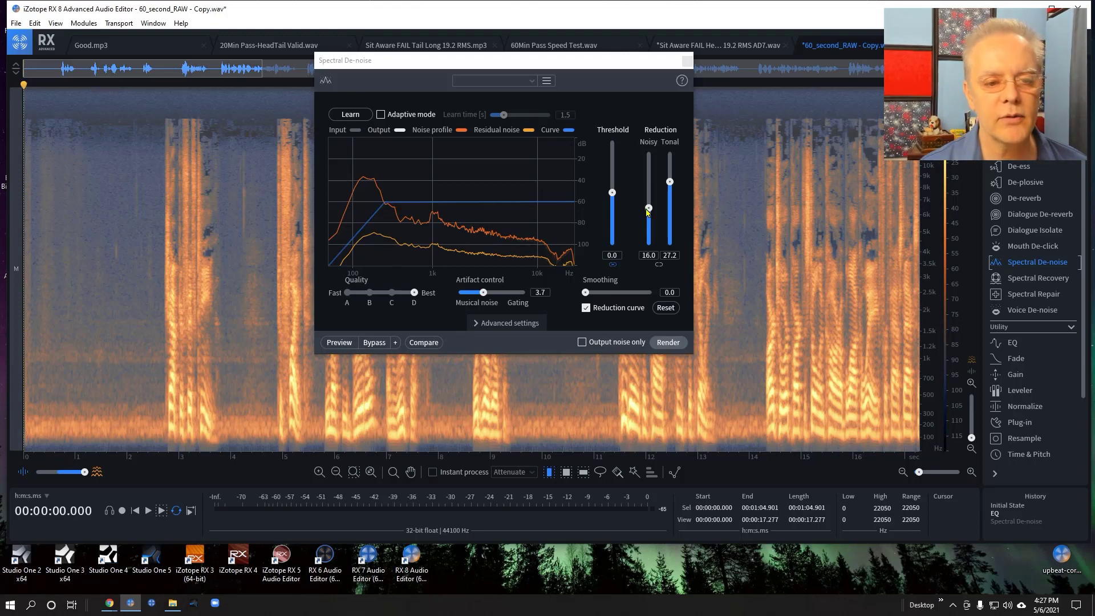
{"action": "left_click", "coordinate": [648, 209]}
{"action": "left_click_drag", "start_coordinate": [648, 212], "coordinate": [650, 206]}
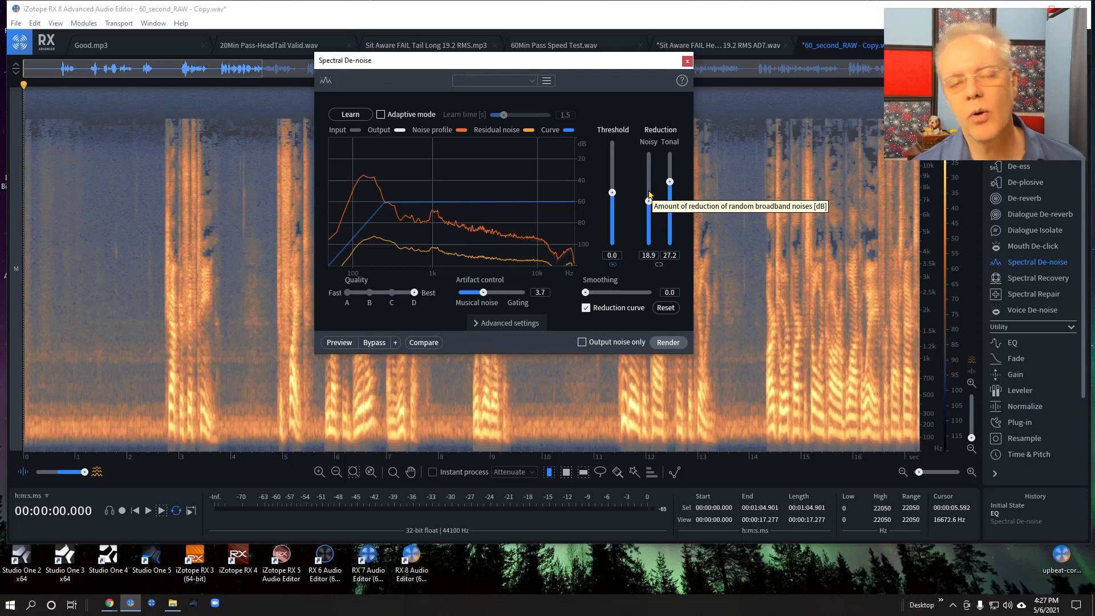
{"action": "left_click", "coordinate": [94, 239]}
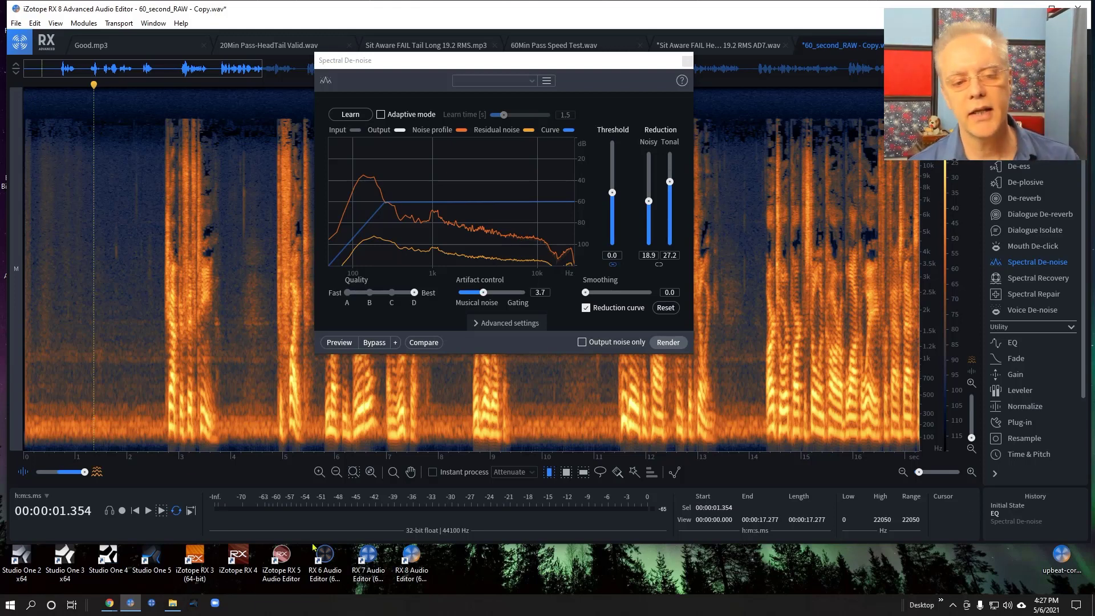
{"action": "left_click", "coordinate": [665, 345]}
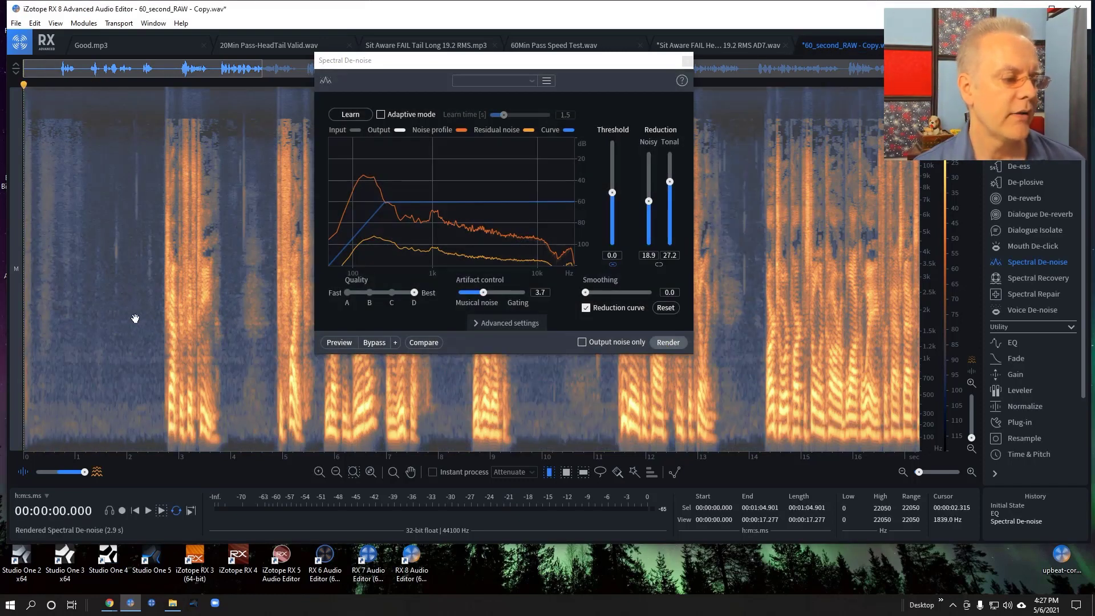
Check the waveform statistics of the room tone between about 1.14 s and 1.29 s.
{"action": "left_click", "coordinate": [83, 331]}
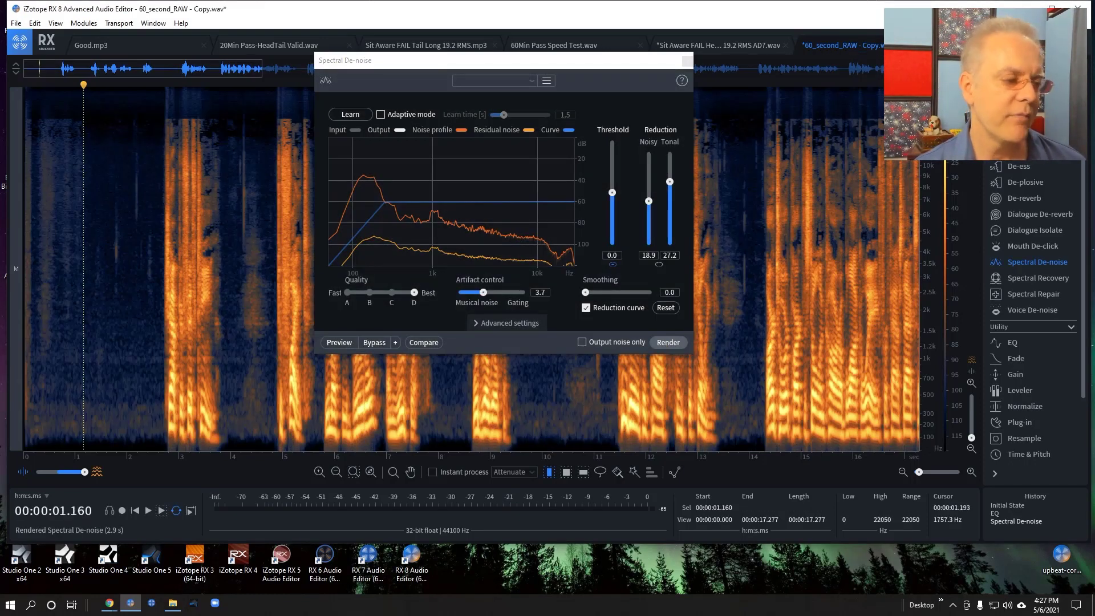
{"action": "left_click_drag", "start_coordinate": [85, 322], "coordinate": [92, 322]}
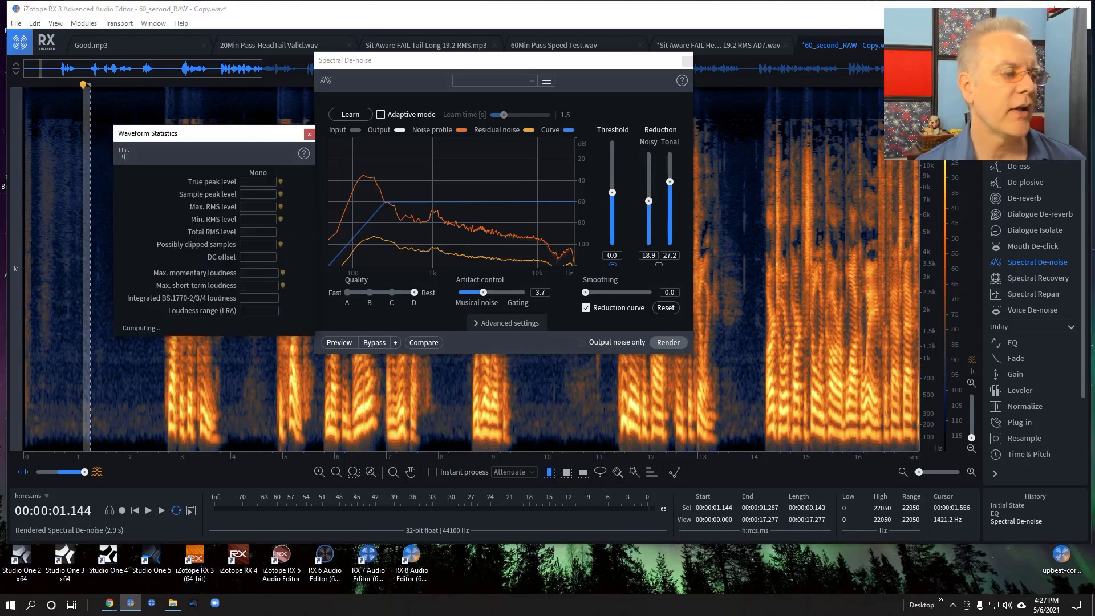
{"action": "key", "text": "alt+shift+w"}
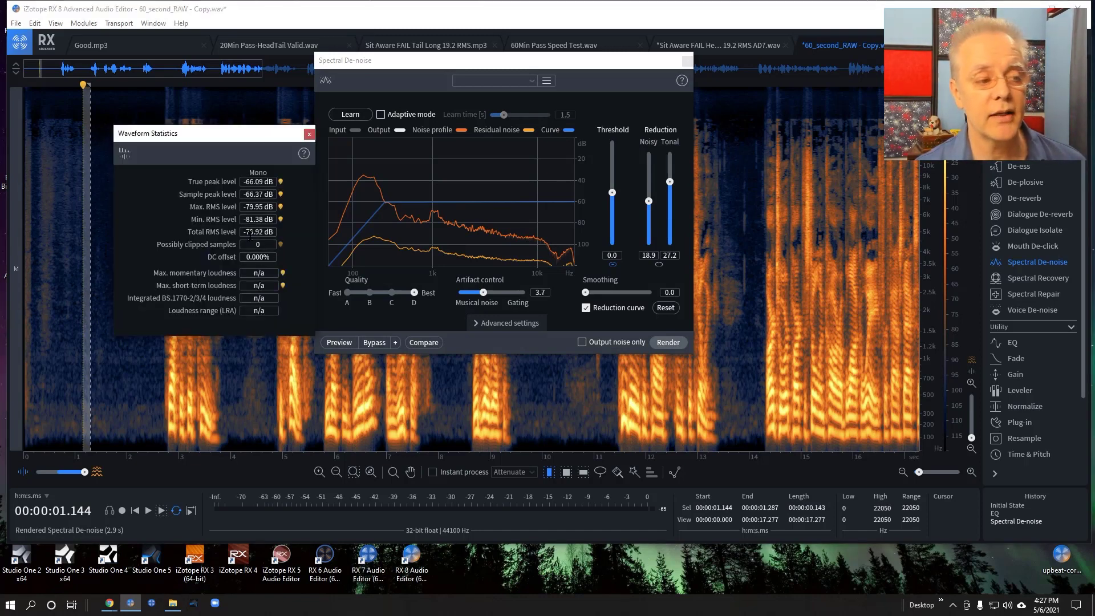
{"action": "left_click", "coordinate": [308, 134]}
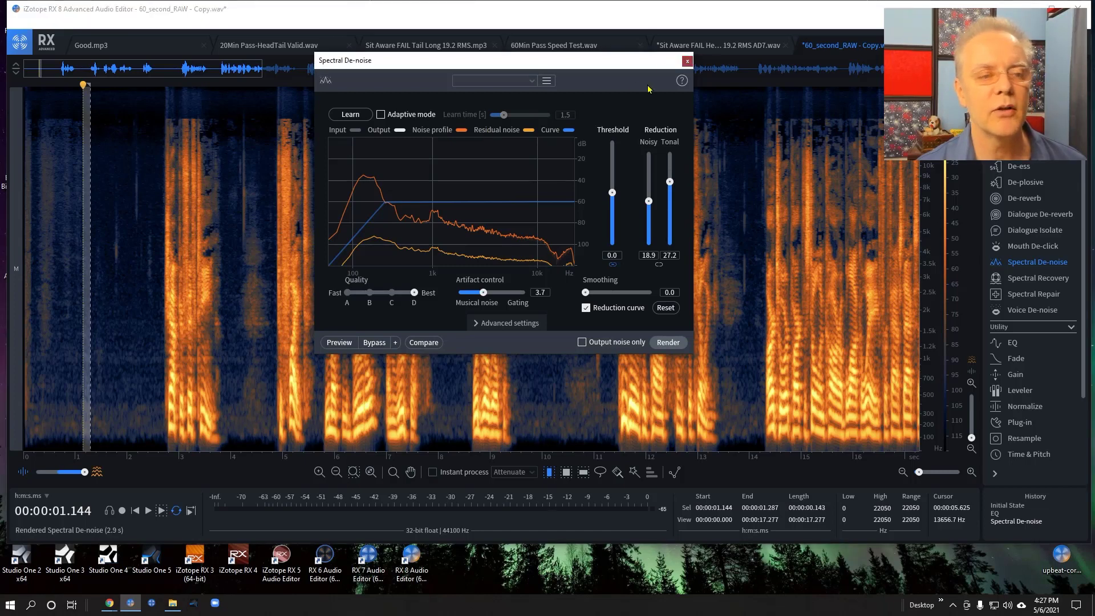
Close Spectral De-noise and listen to the cleaned speech from about 2.6 s and again from about 14 s.
{"action": "left_click", "coordinate": [687, 60]}
{"action": "key", "text": "space"}
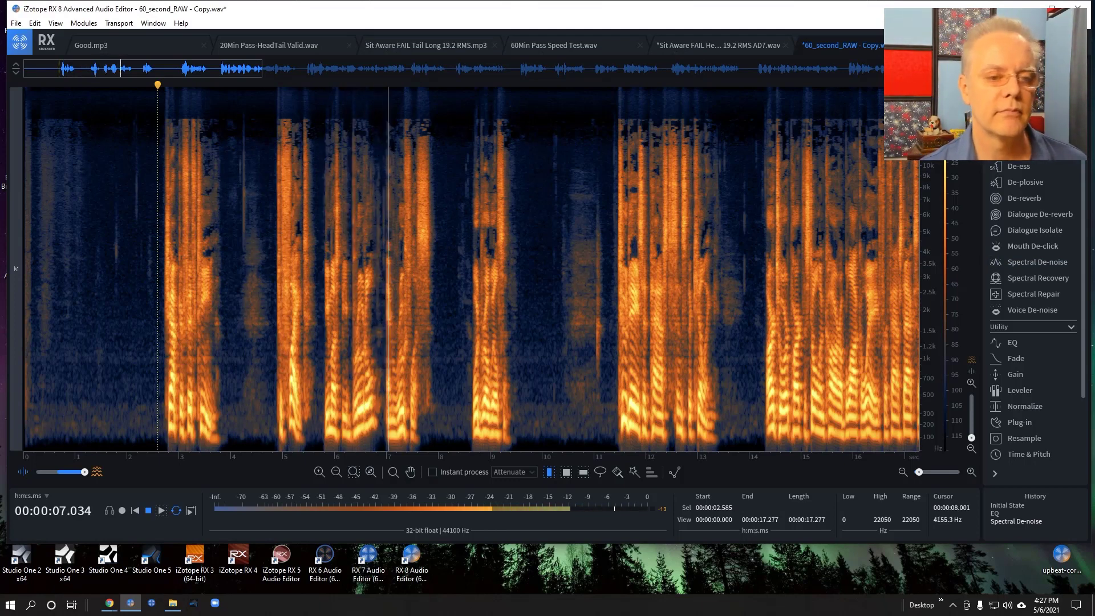
{"action": "left_click", "coordinate": [753, 298]}
{"action": "key", "text": "space"}
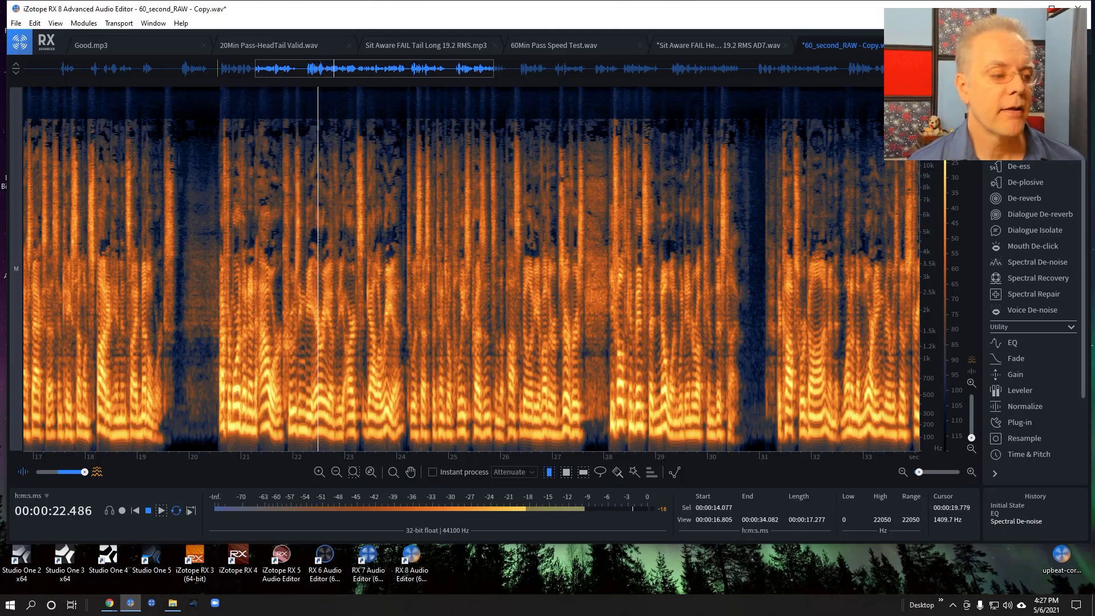
{"action": "left_click", "coordinate": [178, 342]}
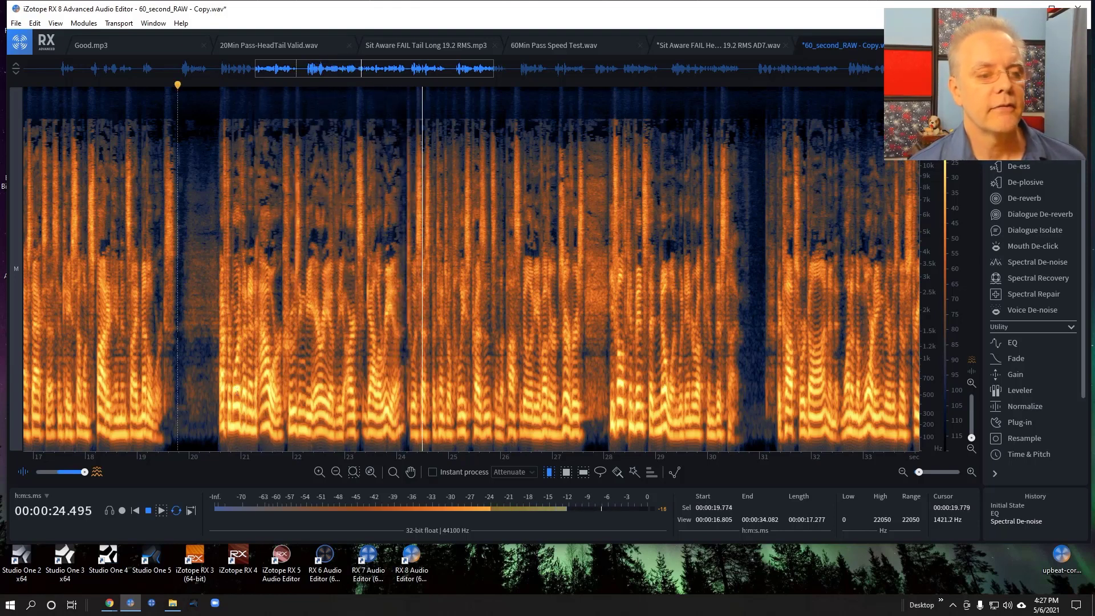
{"action": "key", "text": "space"}
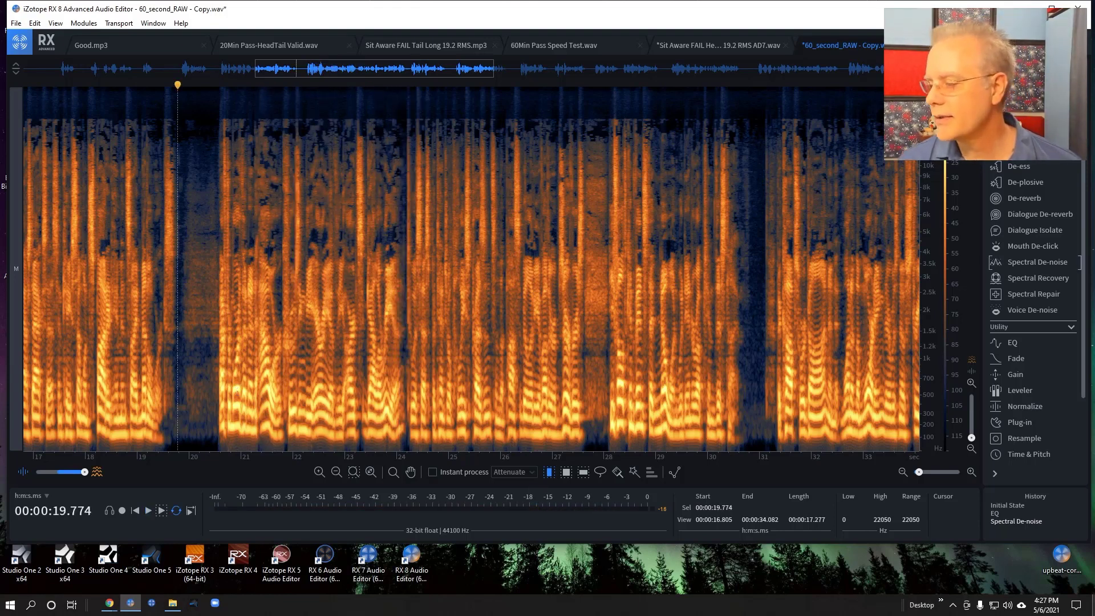
Learn a De-reverb profile from the speech selected between 8 s and about 31.1 s.
{"action": "left_click", "coordinate": [239, 324]}
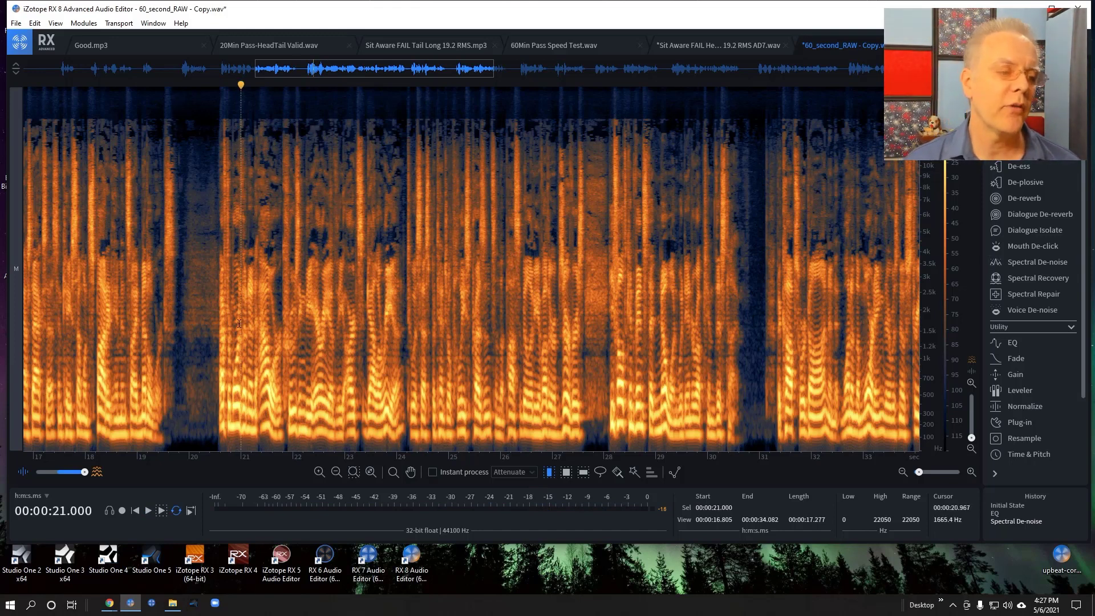
{"action": "key", "text": "Home"}
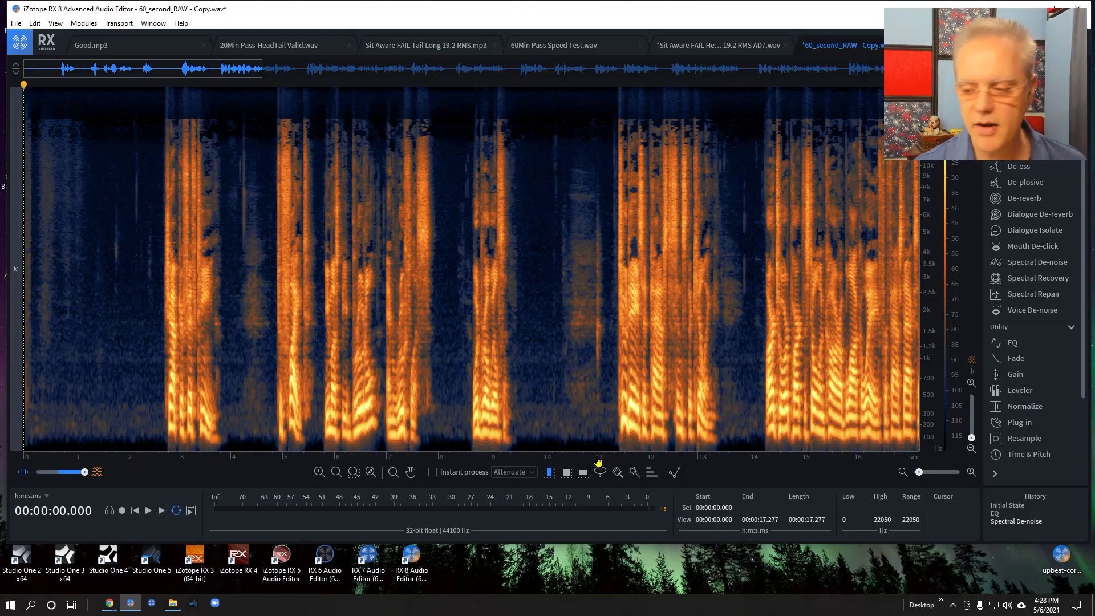
{"action": "left_click_drag", "start_coordinate": [597, 460], "coordinate": [249, 450]}
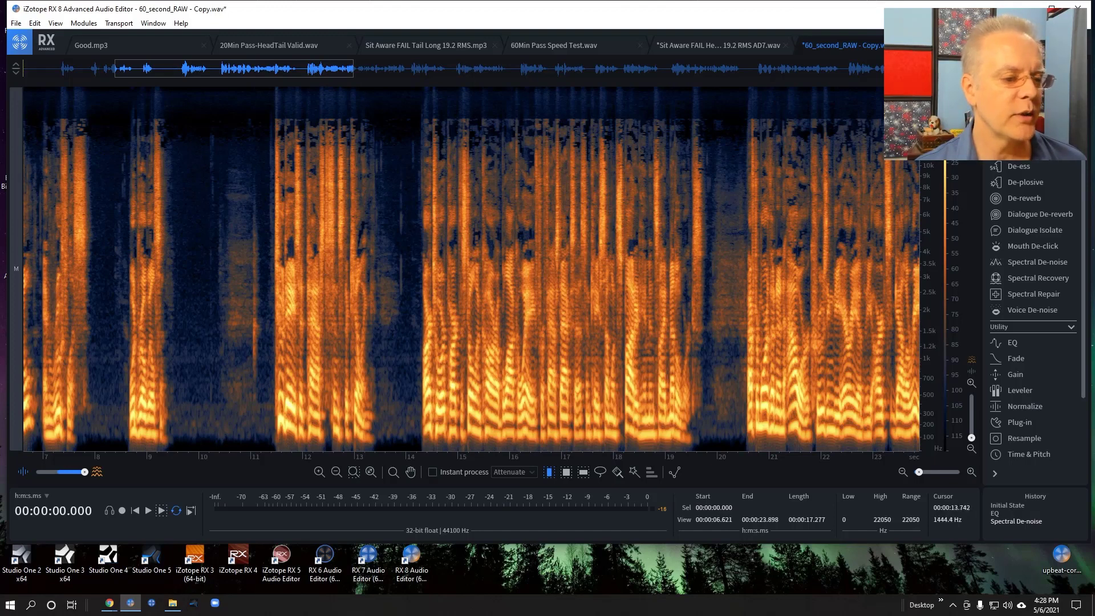
{"action": "mouse_move", "coordinate": [96, 306]}
{"action": "left_mouse_down"}
{"action": "mouse_move", "coordinate": [887, 307]}
{"action": "mouse_move", "coordinate": [560, 314]}
{"action": "left_mouse_up"}
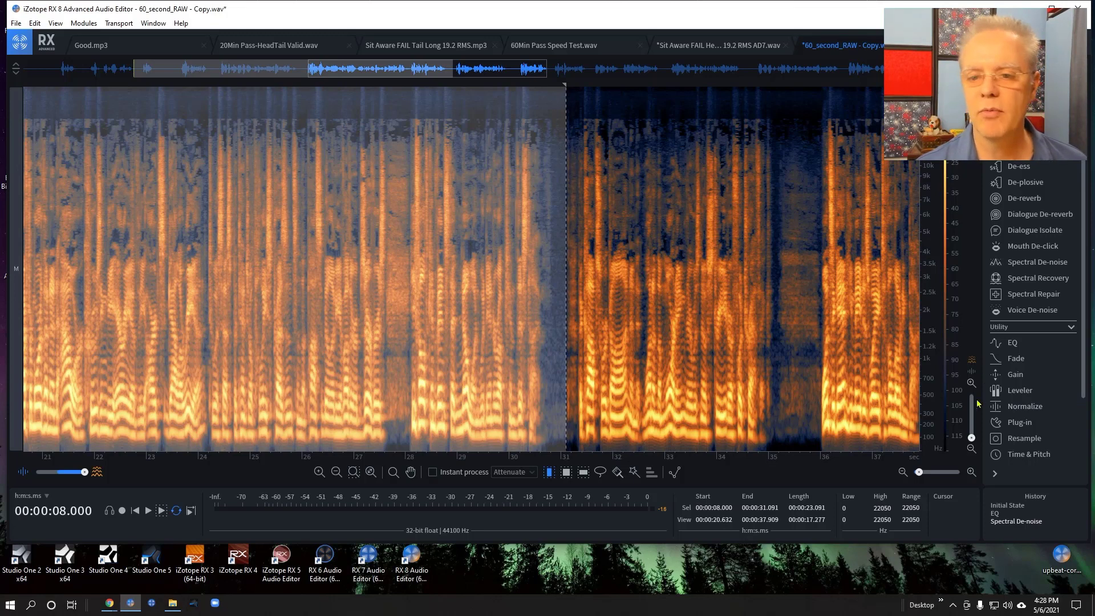
{"action": "left_click", "coordinate": [1022, 199]}
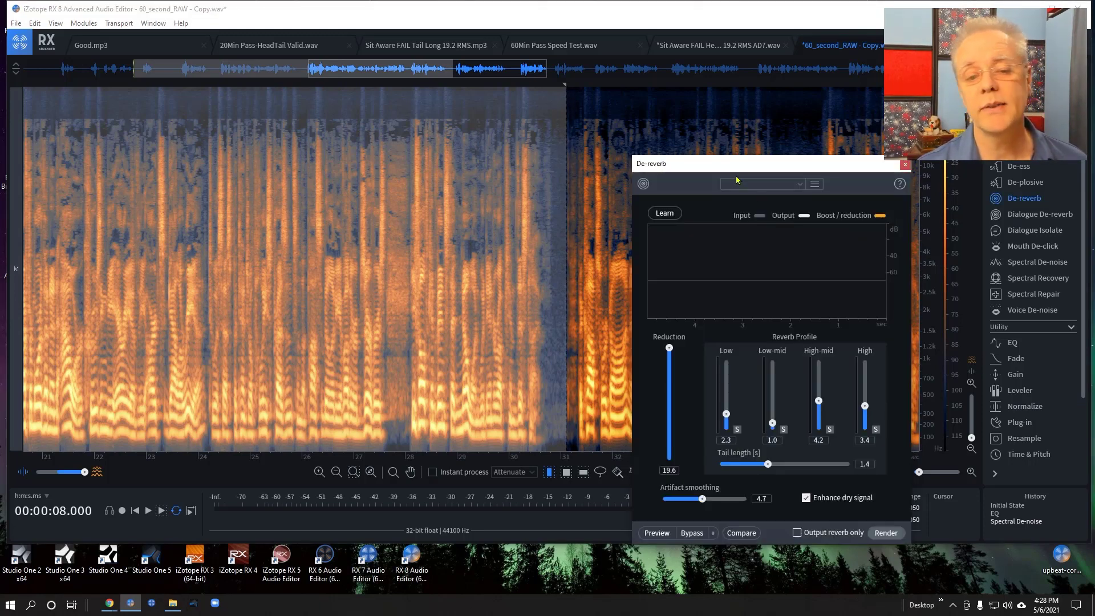
{"action": "left_click", "coordinate": [661, 214]}
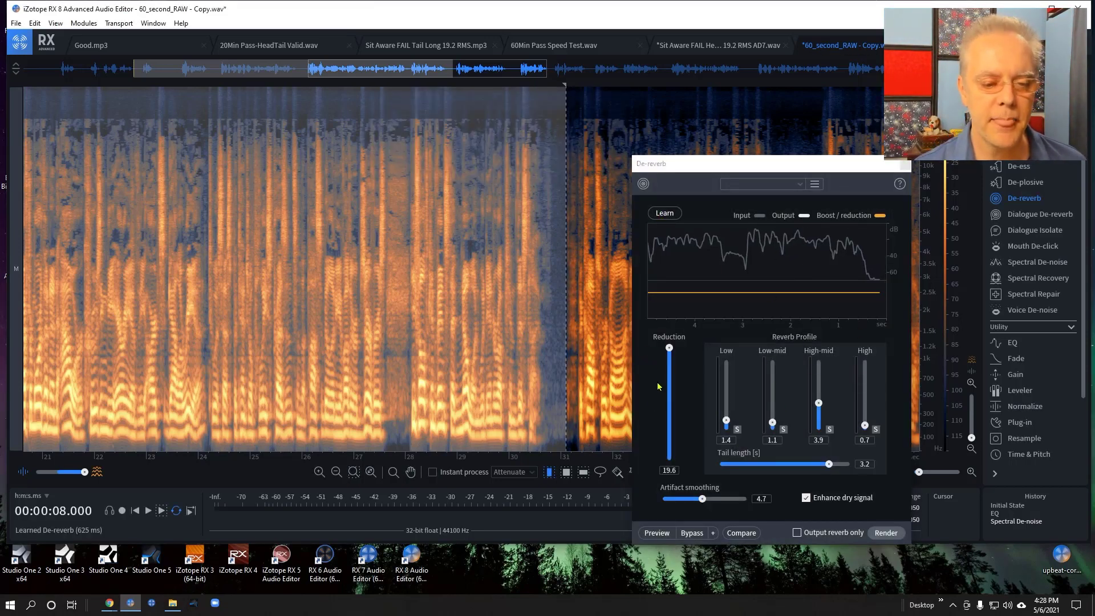
Lower the De-reverb reduction to 10.9 and turn off Enhance dry signal.
{"action": "left_click_drag", "start_coordinate": [670, 349], "coordinate": [674, 386]}
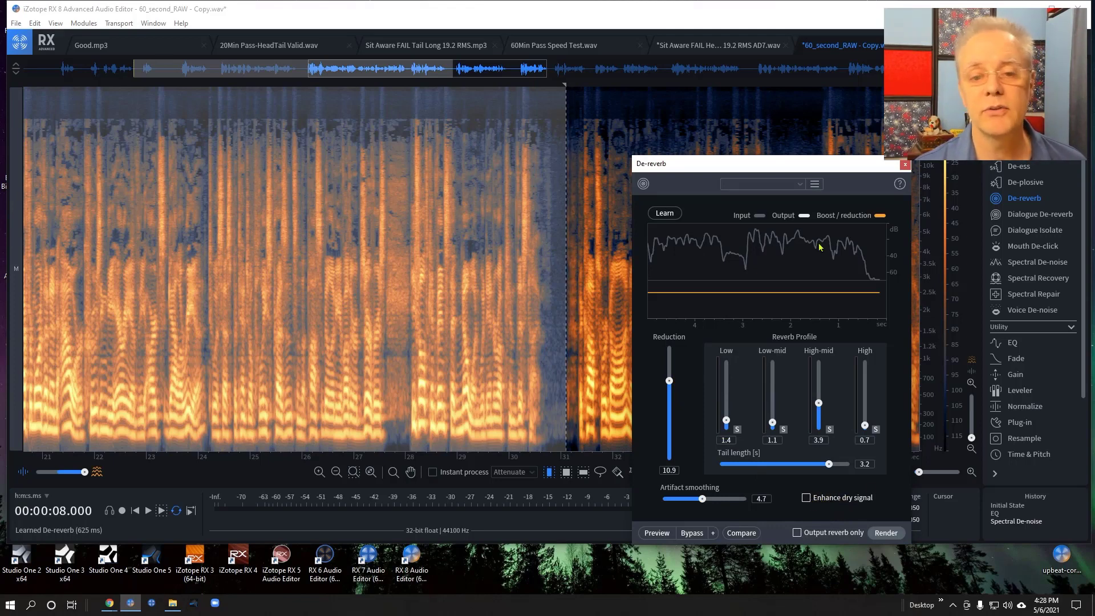
{"action": "left_click_drag", "start_coordinate": [793, 165], "coordinate": [762, 56]}
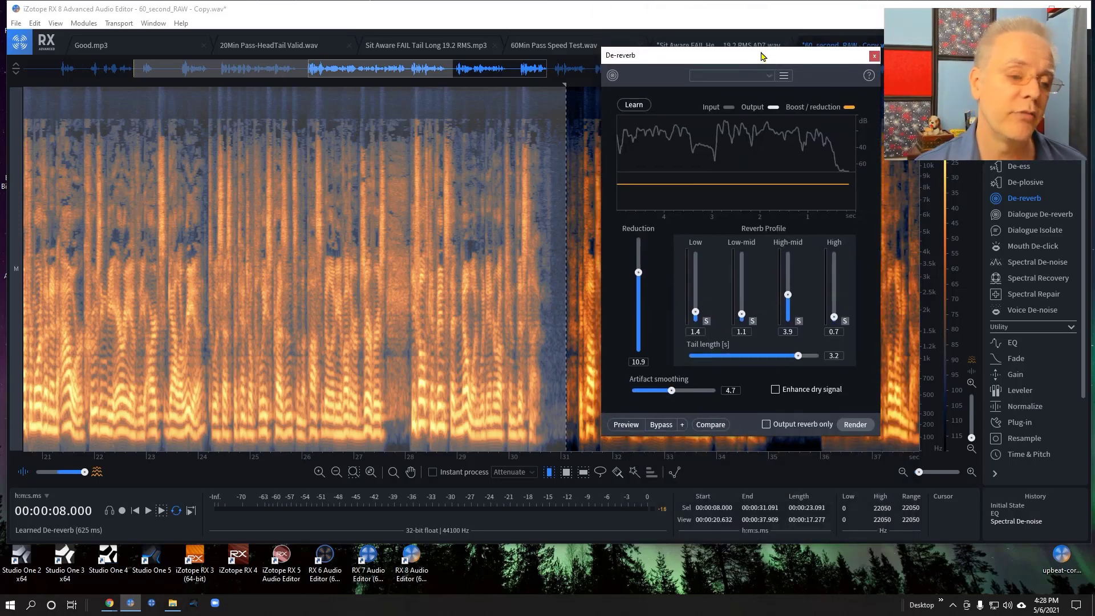
{"action": "scroll", "coordinate": [172, 206], "scroll_direction": "down", "scroll_amount": 5}
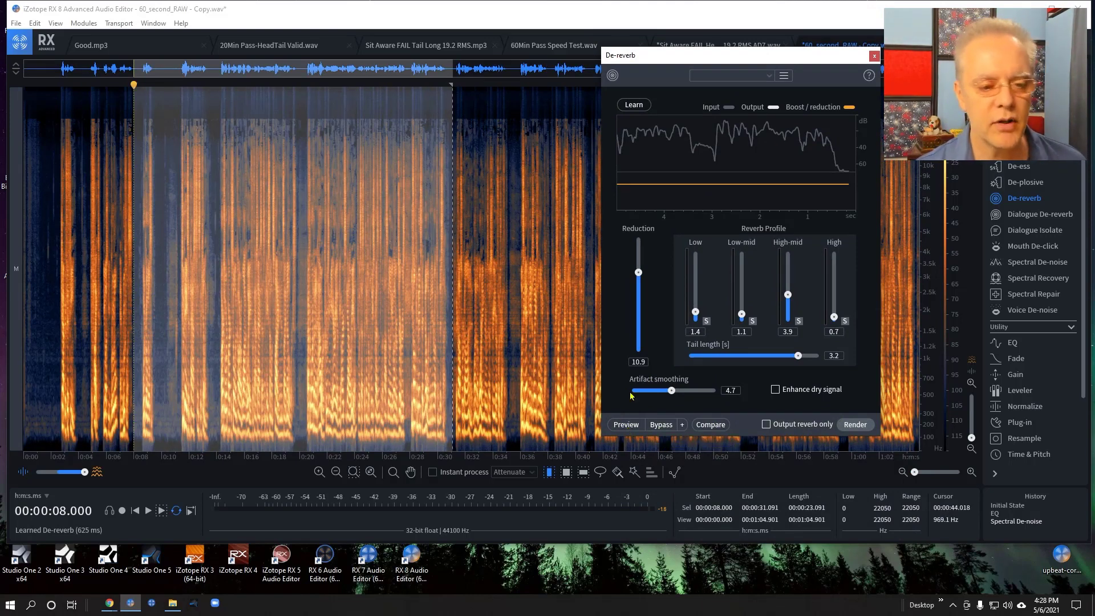
Preview De-reverb on the selected speech starting with reduction at 2.1, and raise the reduction to 13.9 during playback.
{"action": "left_click_drag", "start_coordinate": [639, 272], "coordinate": [638, 305]}
{"action": "left_click", "coordinate": [626, 425]}
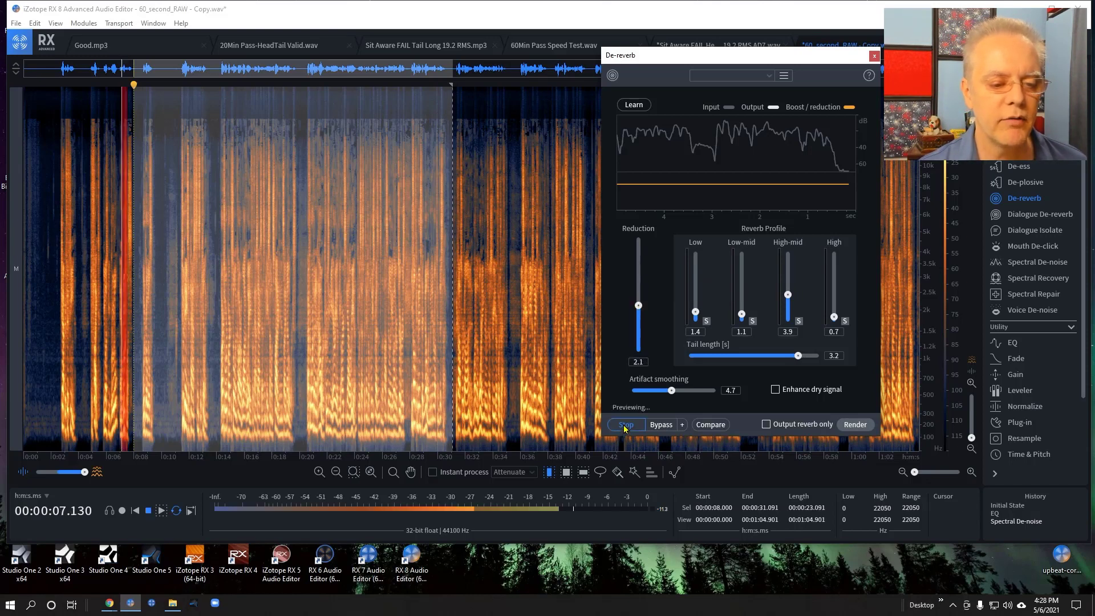
{"action": "left_click_drag", "start_coordinate": [641, 307], "coordinate": [642, 272]}
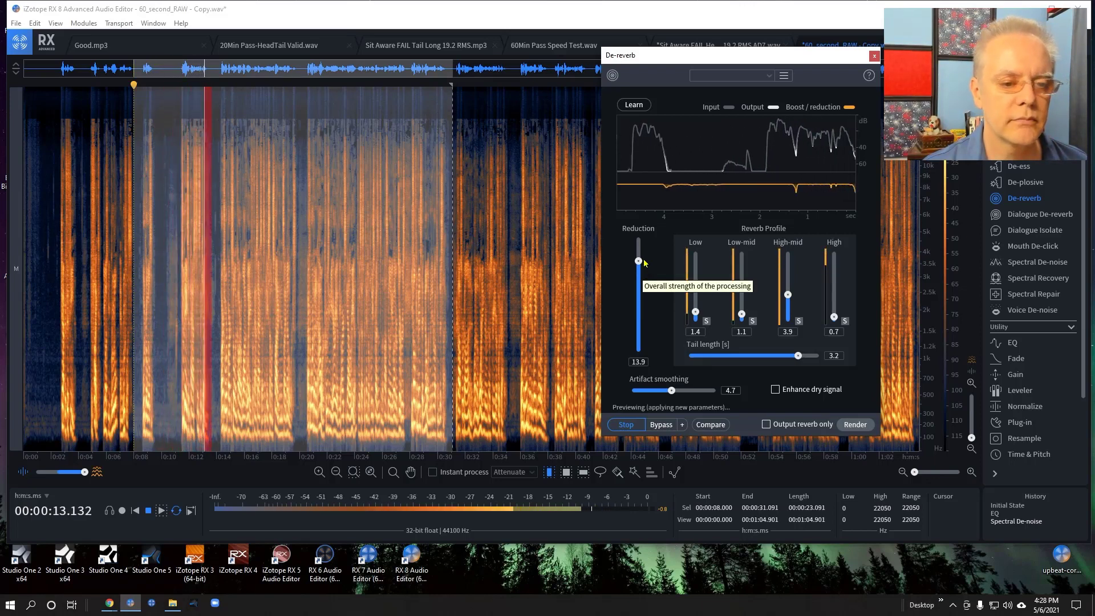
{"action": "left_click_drag", "start_coordinate": [642, 272], "coordinate": [644, 261]}
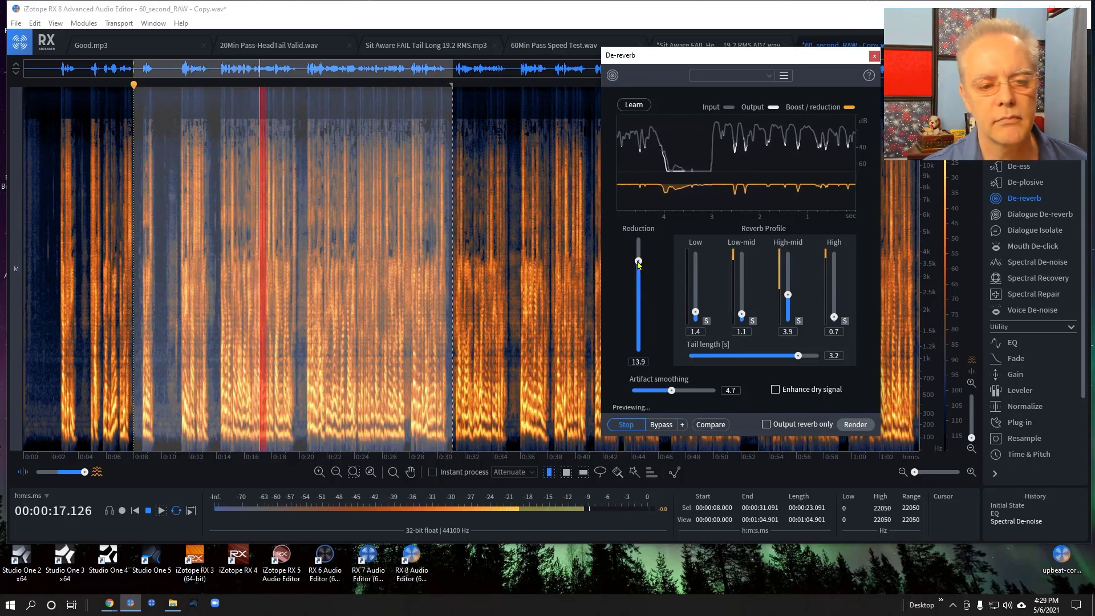
Raise the De-reverb reduction to 15.5, turn on Enhance dry signal, and render De-reverb on the whole recording.
{"action": "scroll", "coordinate": [642, 264], "scroll_direction": "up", "scroll_amount": 2}
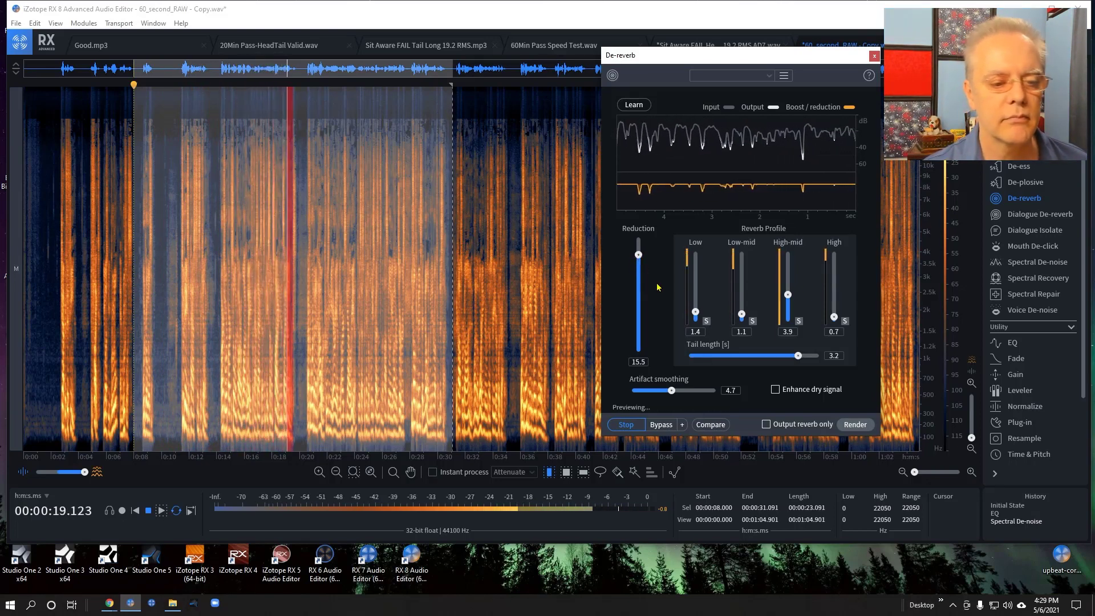
{"action": "left_click", "coordinate": [775, 388]}
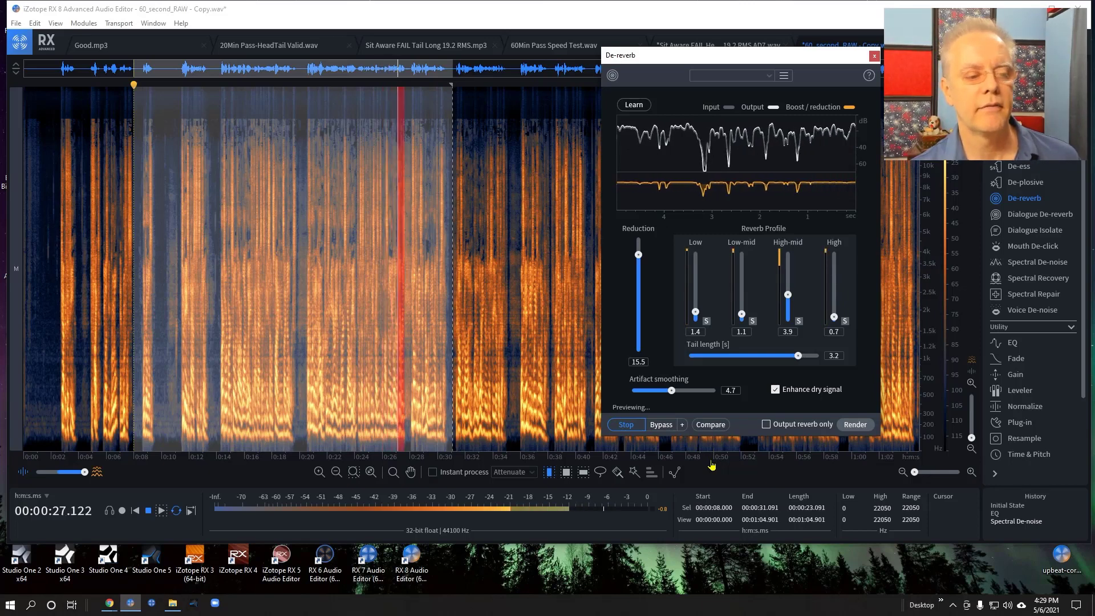
{"action": "key", "text": "space"}
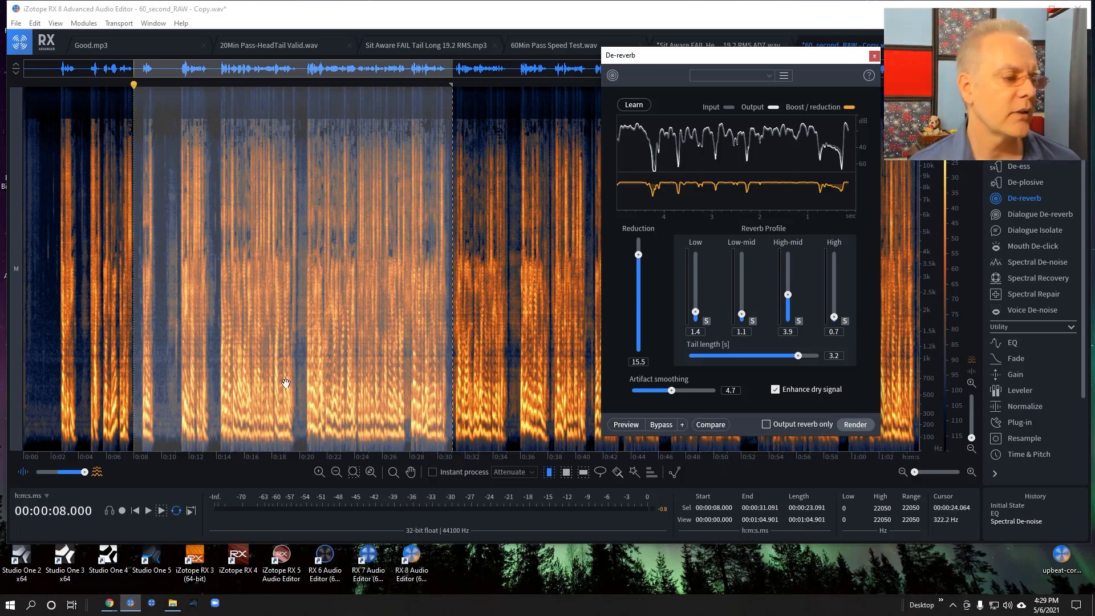
{"action": "left_click", "coordinate": [51, 342]}
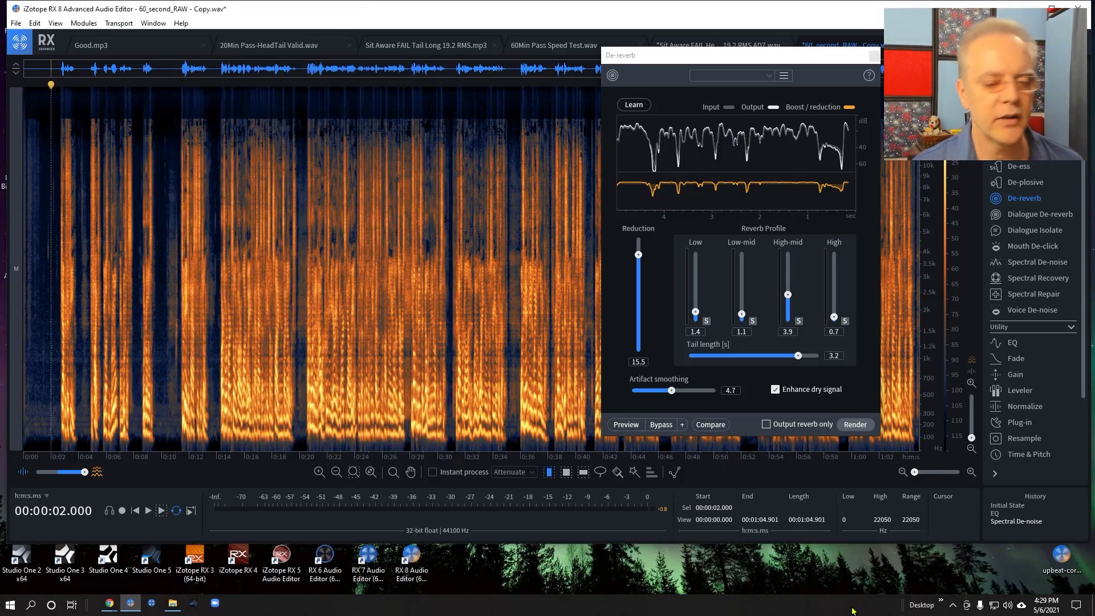
{"action": "left_click", "coordinate": [859, 425]}
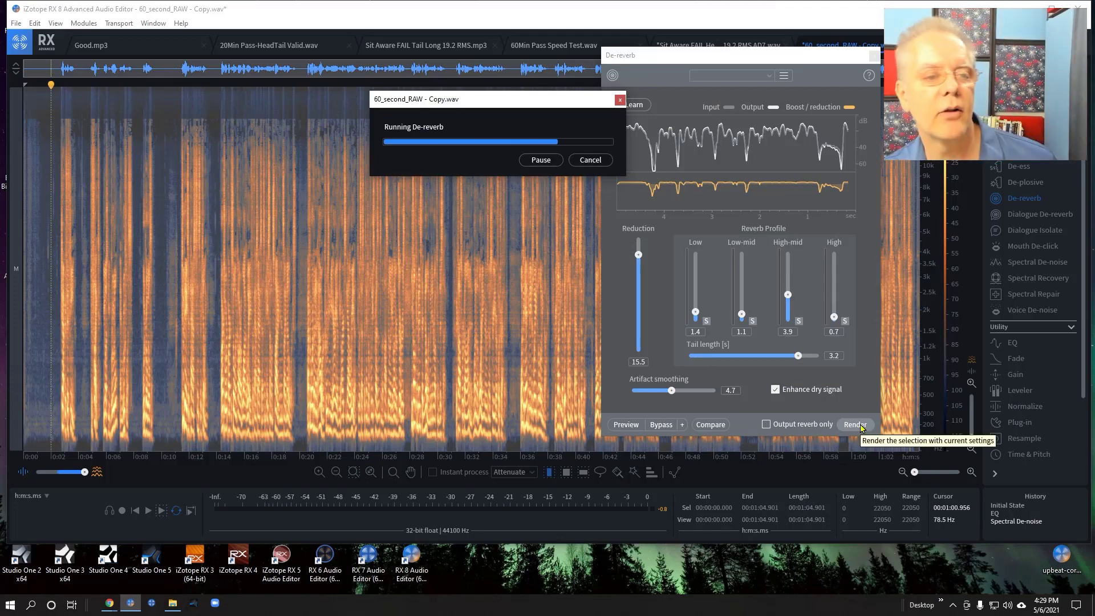
Check the waveform statistics of the de-reverbed recording and close the statistics window.
{"action": "left_click", "coordinate": [223, 294]}
{"action": "key", "text": "alt+shift+w"}
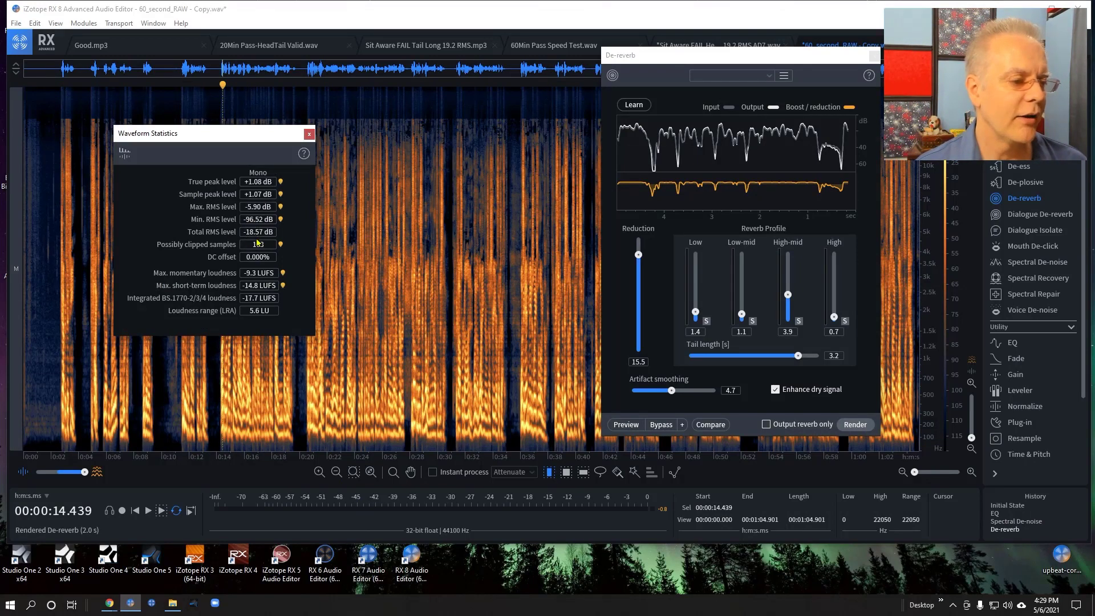
{"action": "left_click", "coordinate": [310, 135]}
Listen to the de-reverbed speech from 20 s.
{"action": "left_click", "coordinate": [216, 238]}
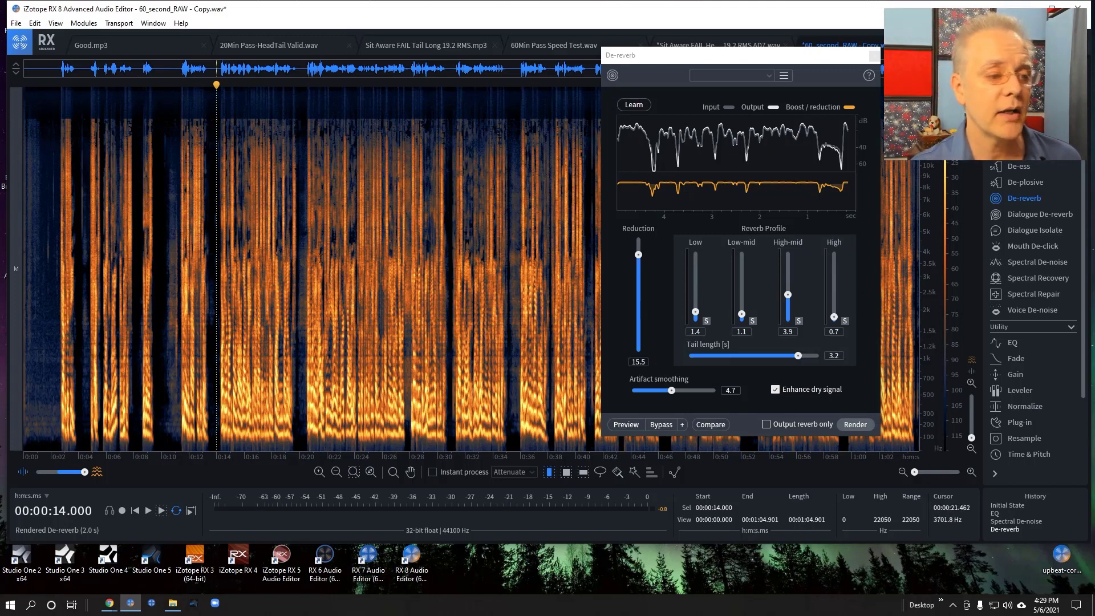
{"action": "left_click", "coordinate": [299, 355]}
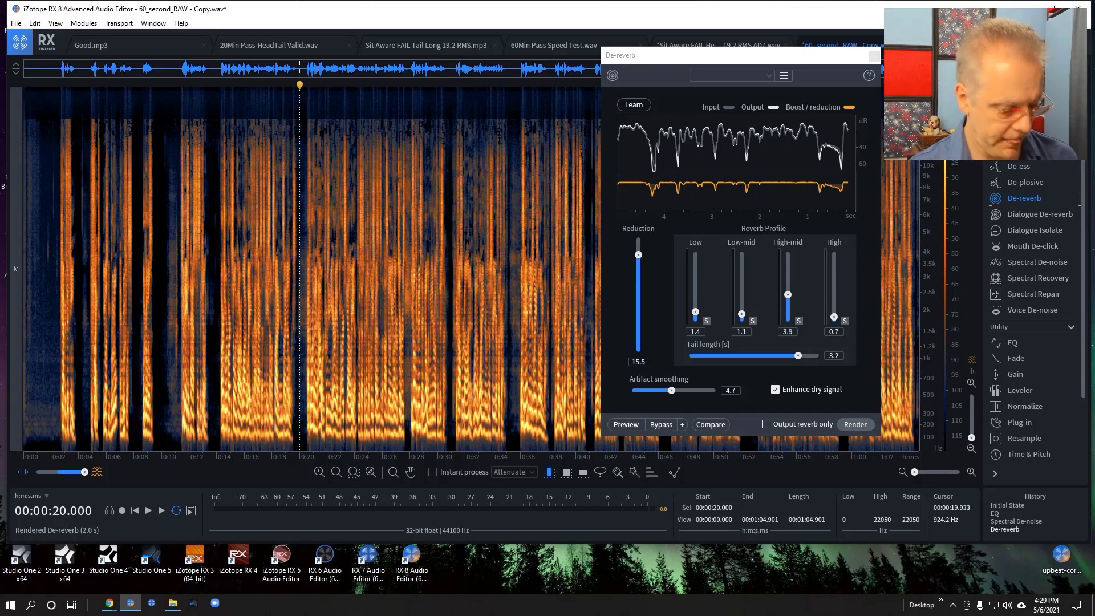
{"action": "key", "text": "space"}
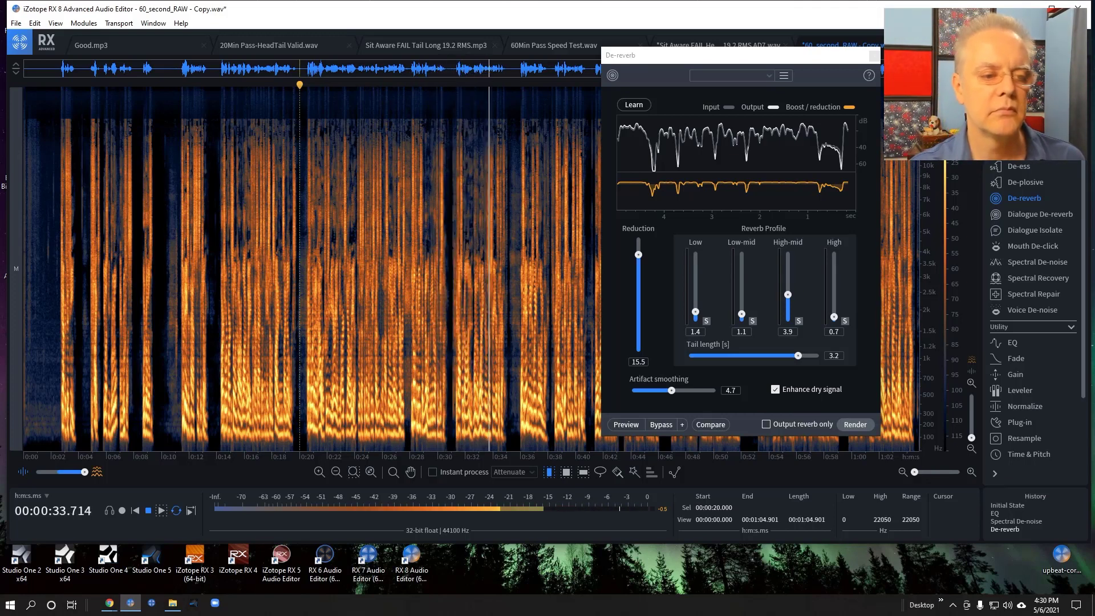
{"action": "key", "text": "space"}
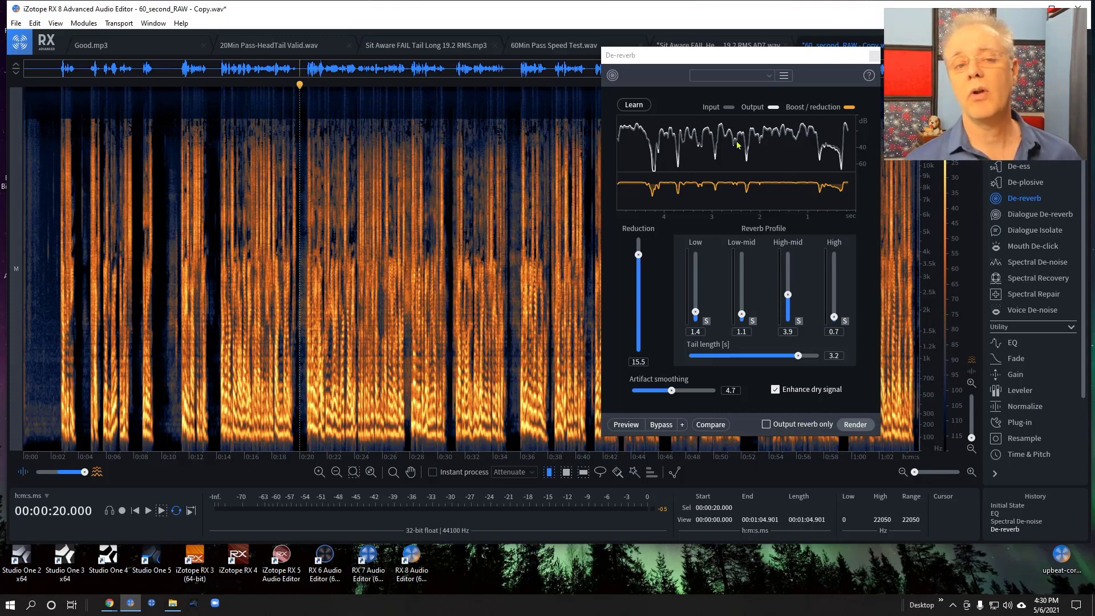
Undo the rendered De-reverb and close the De-reverb window.
{"action": "left_click_drag", "start_coordinate": [738, 60], "coordinate": [731, 85]}
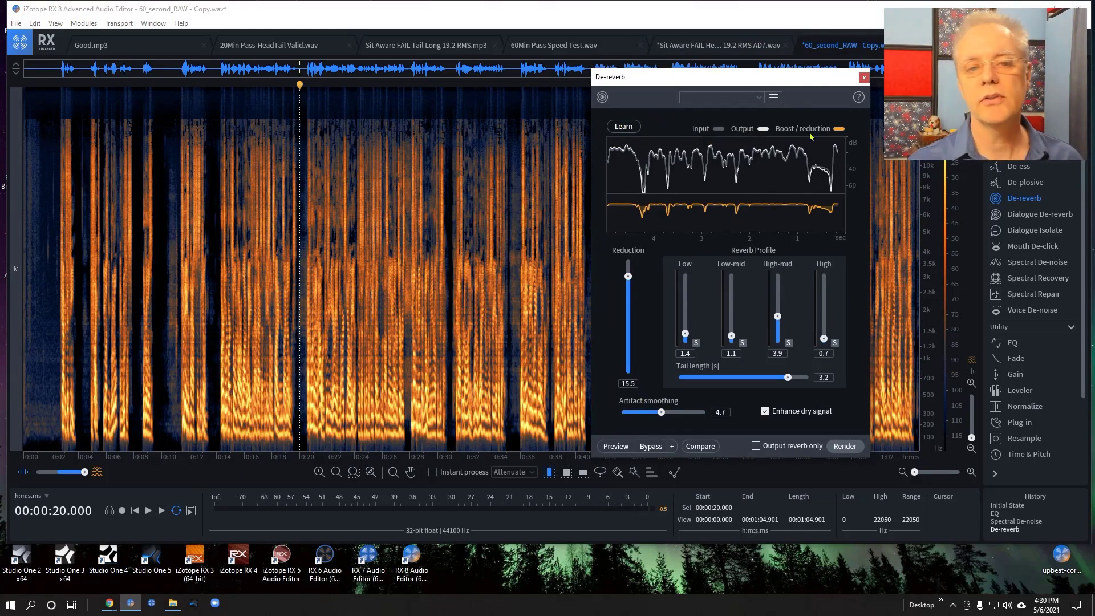
{"action": "left_click_drag", "start_coordinate": [798, 82], "coordinate": [724, 52]}
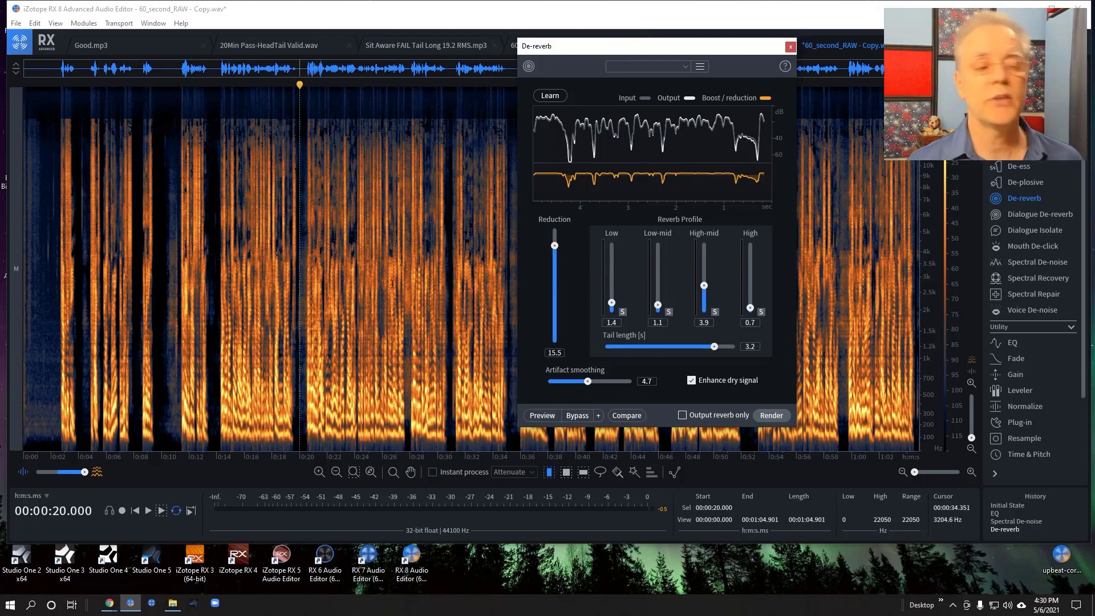
{"action": "left_click", "coordinate": [208, 245]}
{"action": "key", "text": "ctrl+z"}
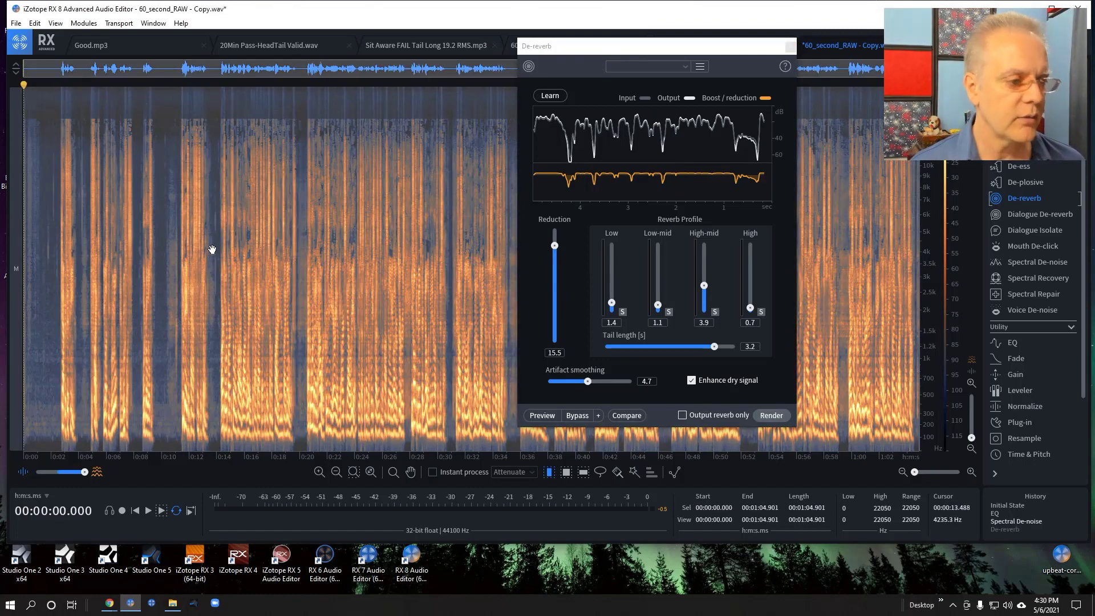
{"action": "left_click", "coordinate": [320, 202]}
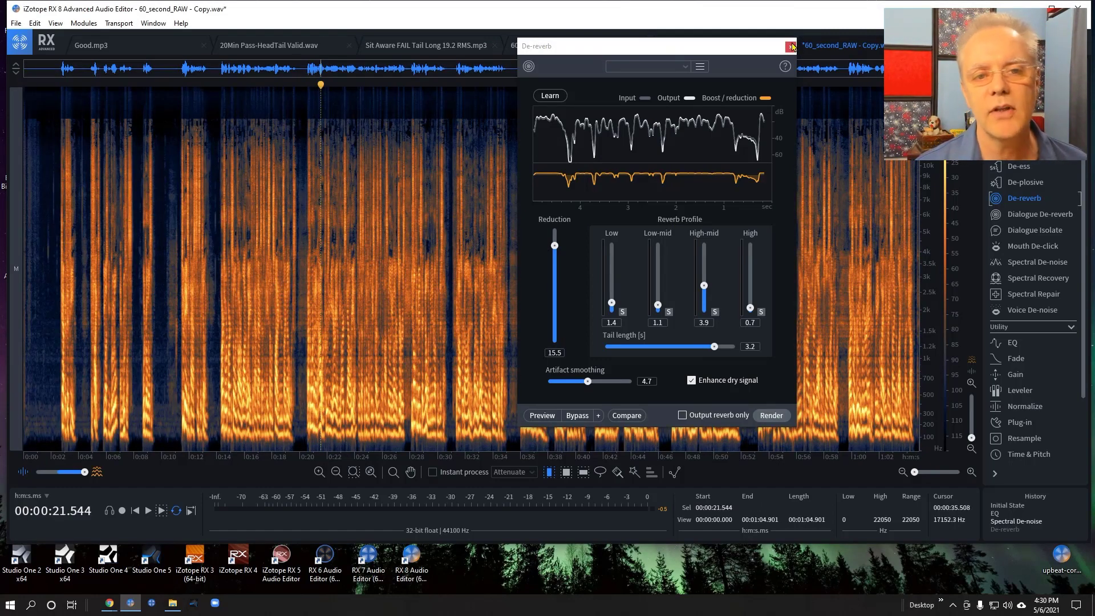
{"action": "left_click", "coordinate": [790, 48]}
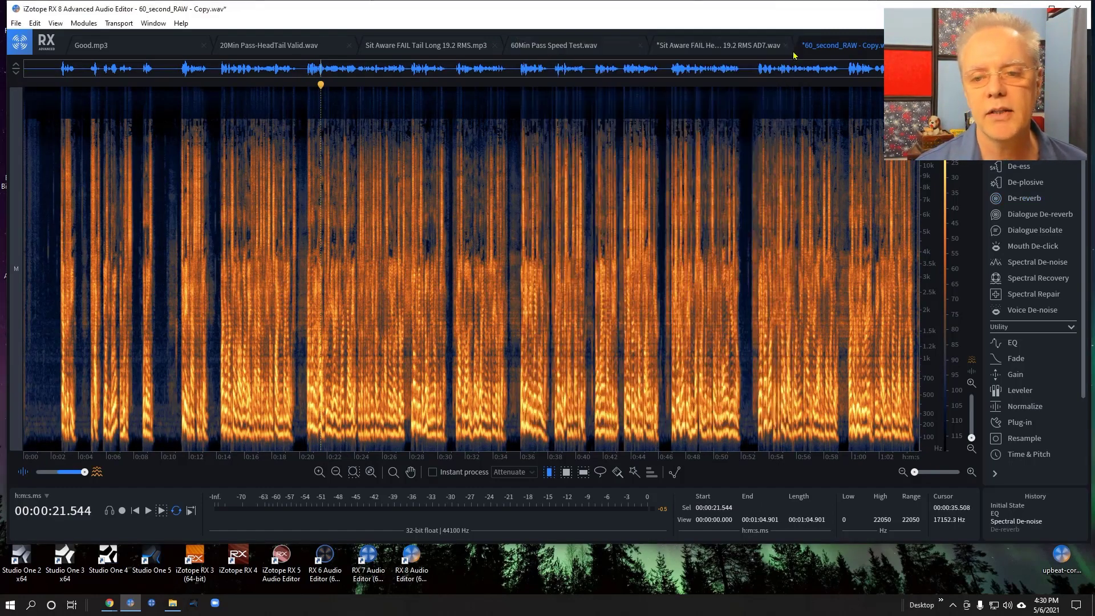
Open Dialogue De-reverb, select the speech from 14 s to 52 s, and play the unprocessed selection.
{"action": "left_click", "coordinate": [1046, 215]}
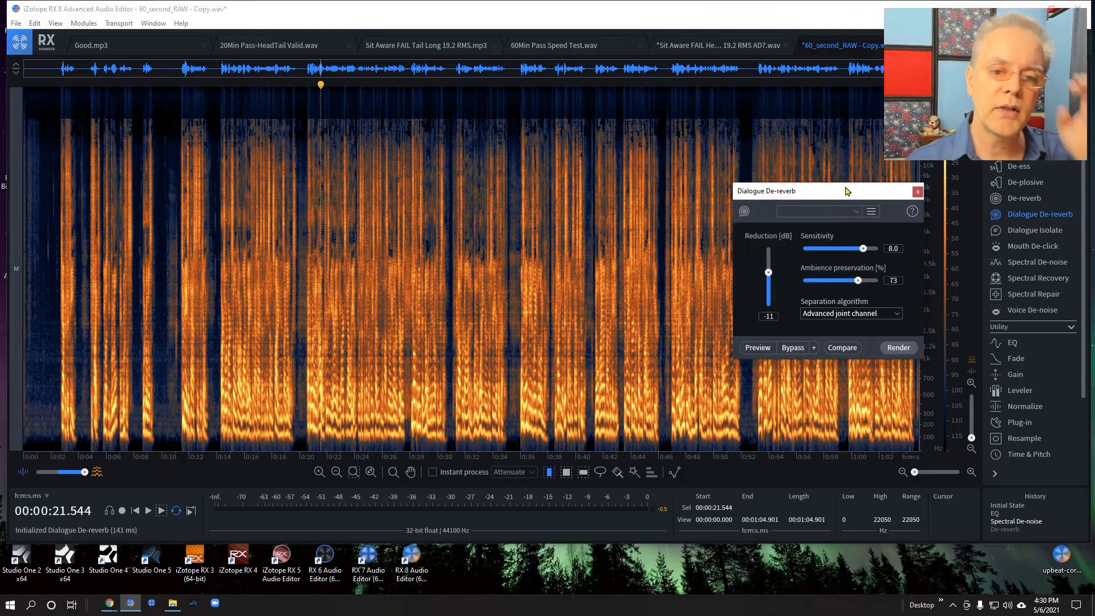
{"action": "left_click_drag", "start_coordinate": [846, 191], "coordinate": [542, 78]}
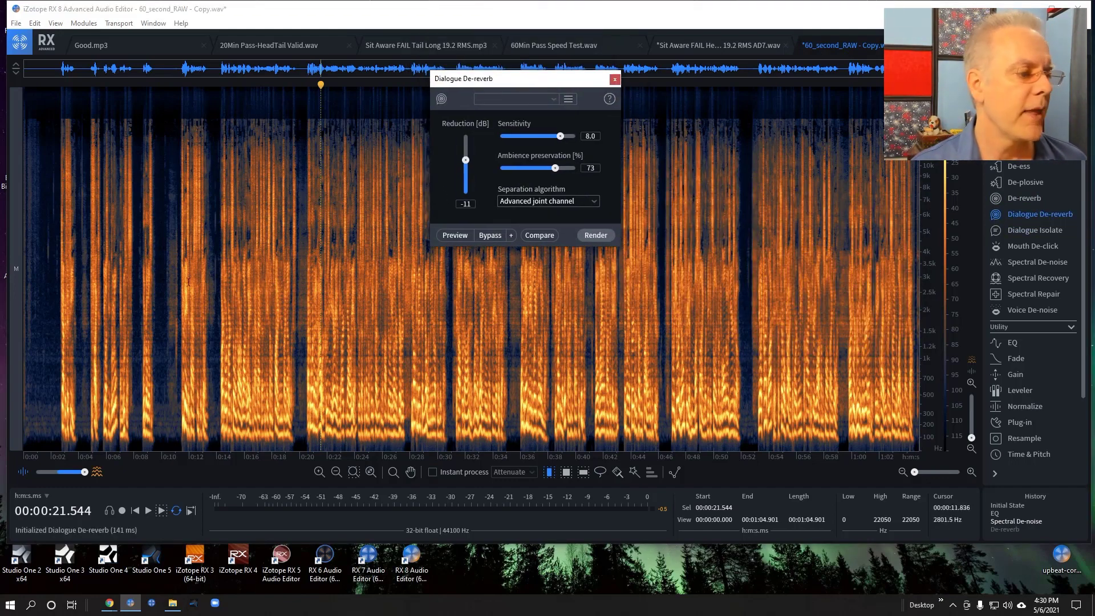
{"action": "left_click_drag", "start_coordinate": [216, 354], "coordinate": [734, 354]}
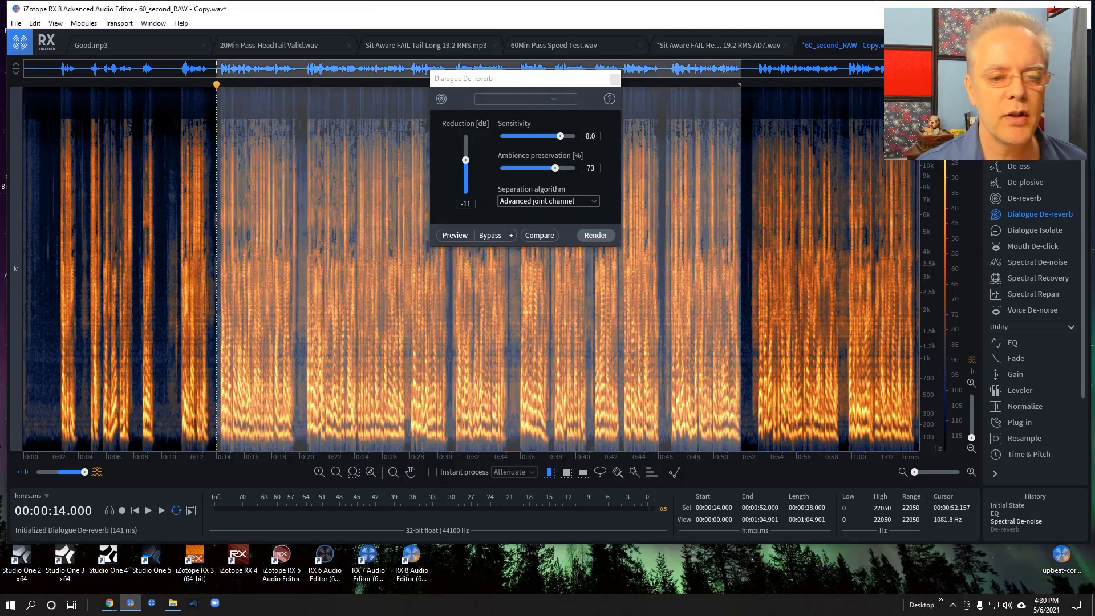
{"action": "key", "text": "space"}
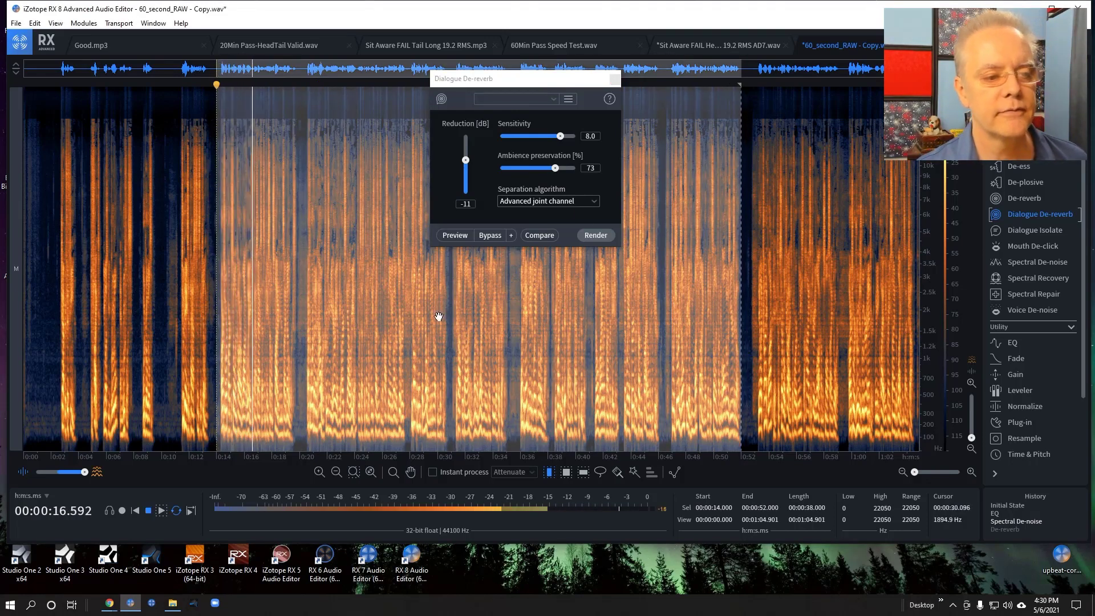
{"action": "key", "text": "space"}
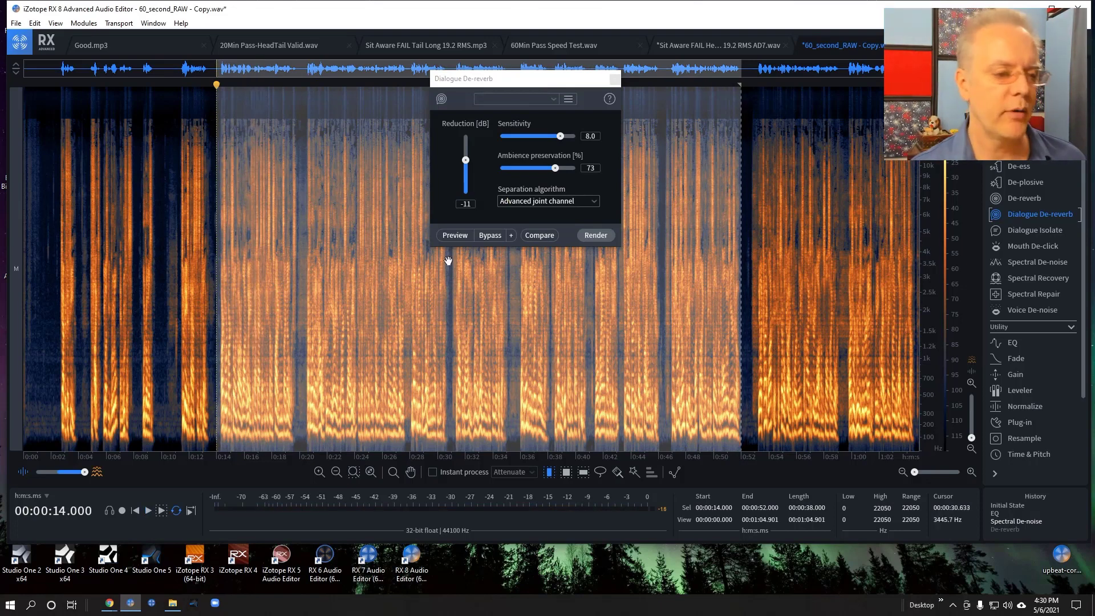
Preview Dialogue De-reverb on the selection, first bypassed and then active, and set its reduction to -20 dB.
{"action": "left_click", "coordinate": [484, 237]}
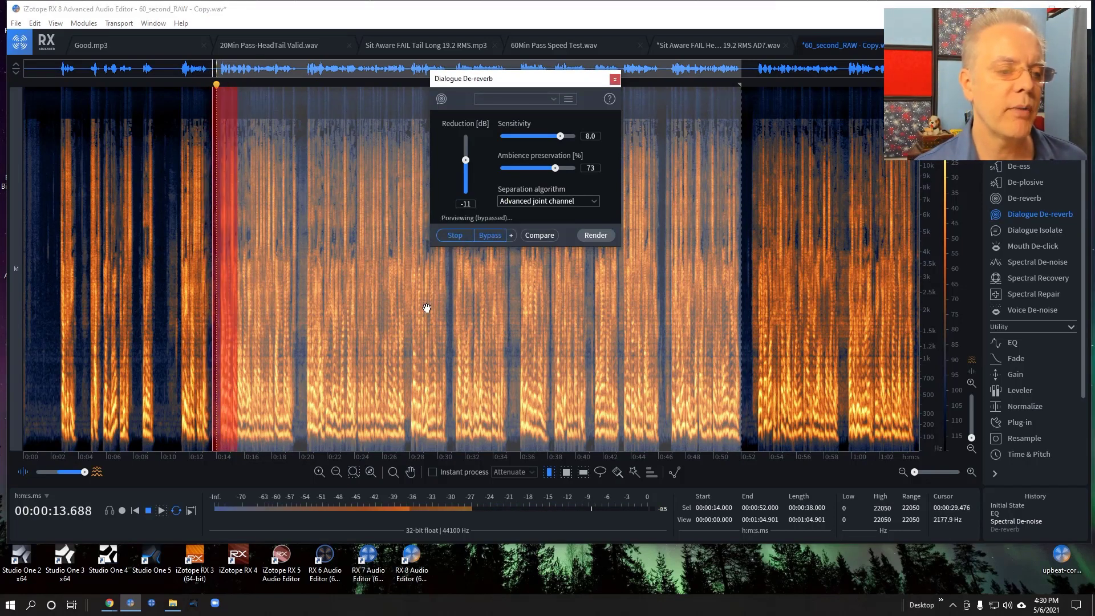
{"action": "left_click", "coordinate": [489, 235]}
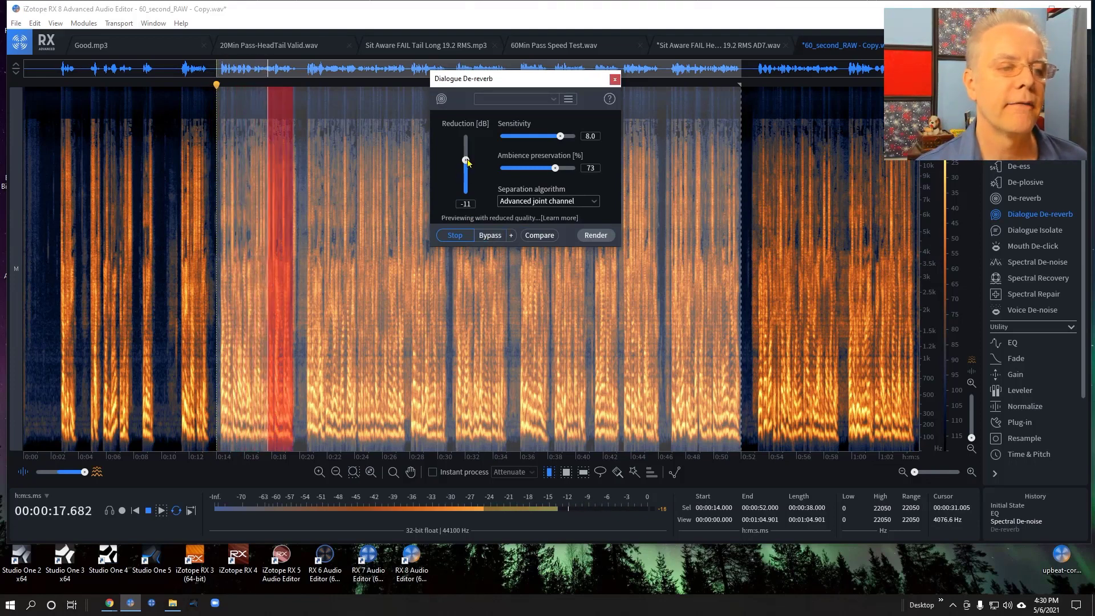
{"action": "left_click_drag", "start_coordinate": [466, 161], "coordinate": [467, 169]}
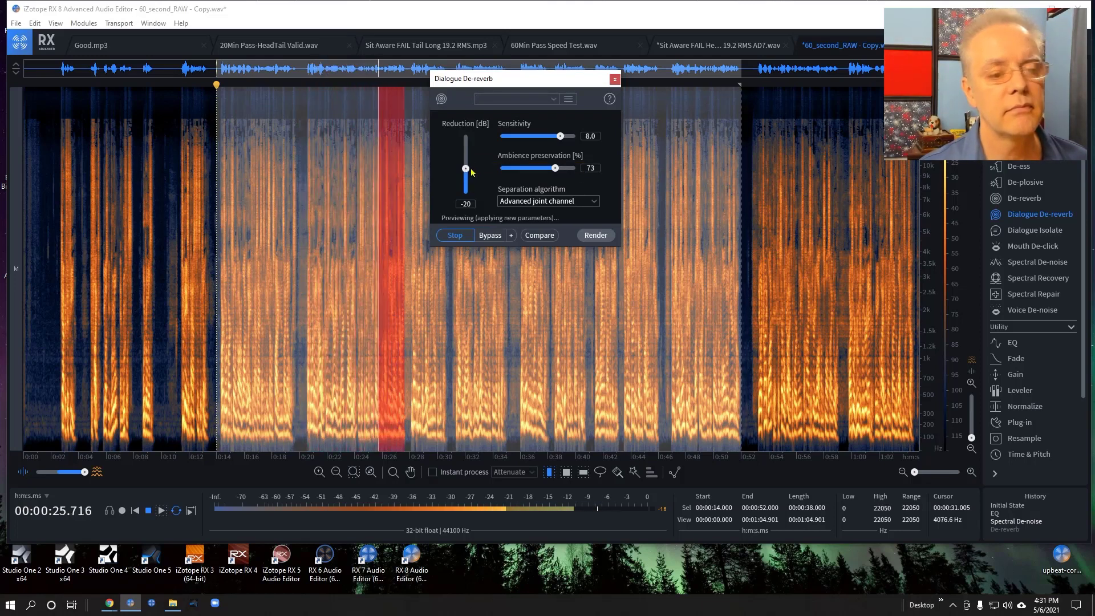
{"action": "key", "text": "space"}
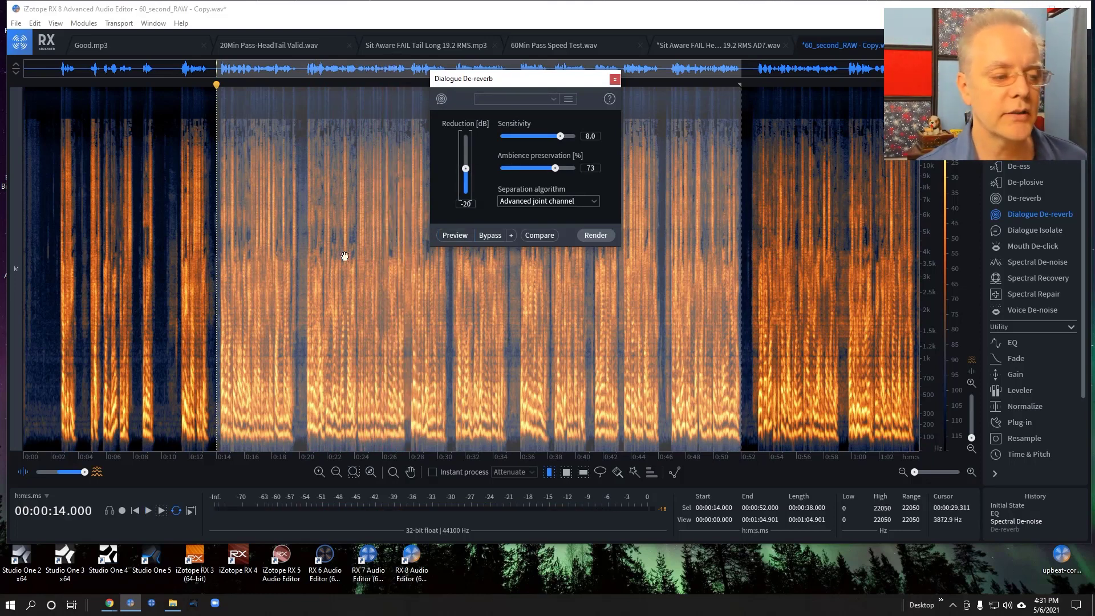
Clear the selection, render Dialogue De-reverb on the whole recording, and close its window.
{"action": "left_click", "coordinate": [177, 233]}
{"action": "left_click", "coordinate": [51, 213]}
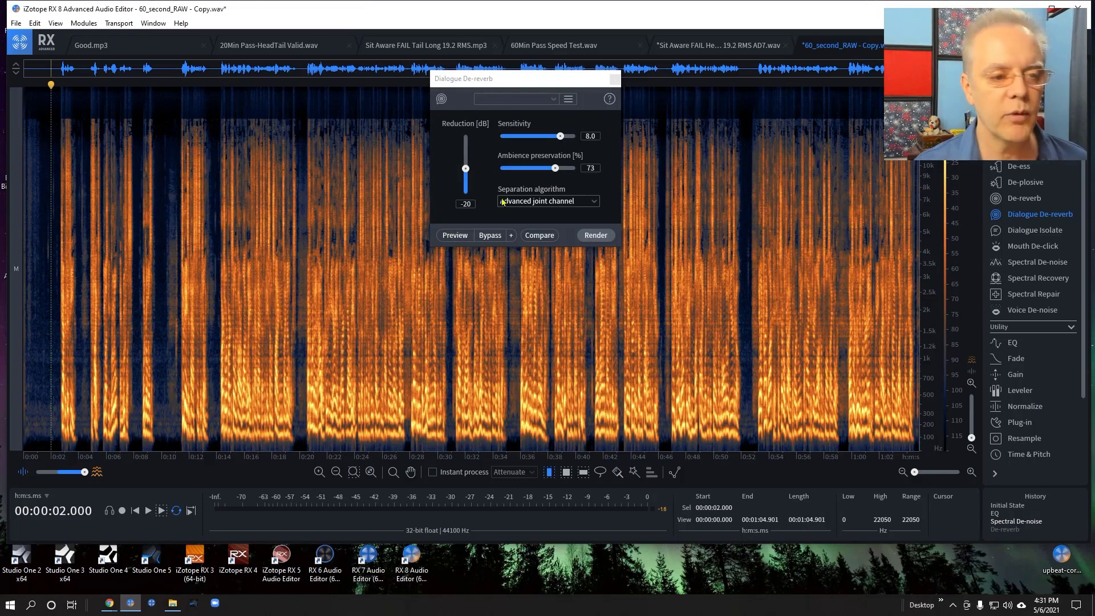
{"action": "left_click", "coordinate": [598, 240]}
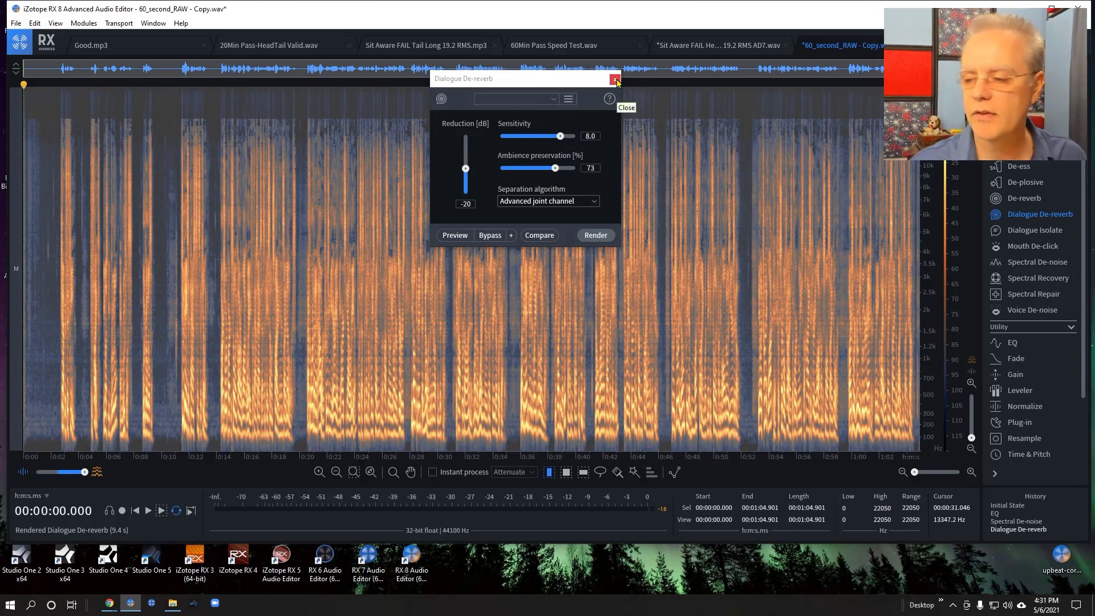
{"action": "left_click", "coordinate": [614, 81]}
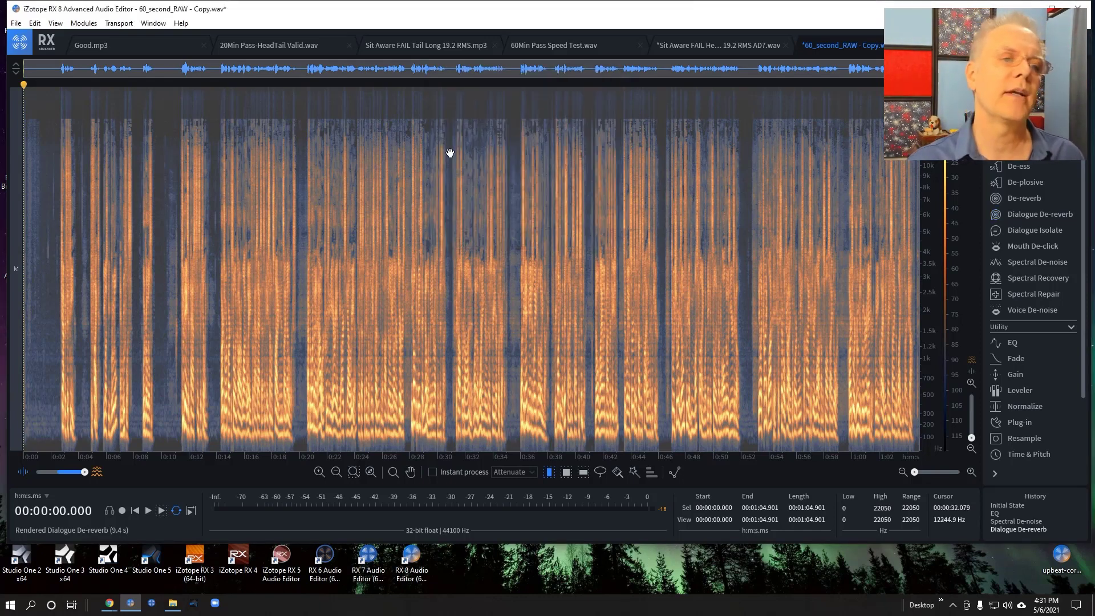
Listen to the processed speech from about 11.2 s and again from 36 s.
{"action": "left_click", "coordinate": [178, 136]}
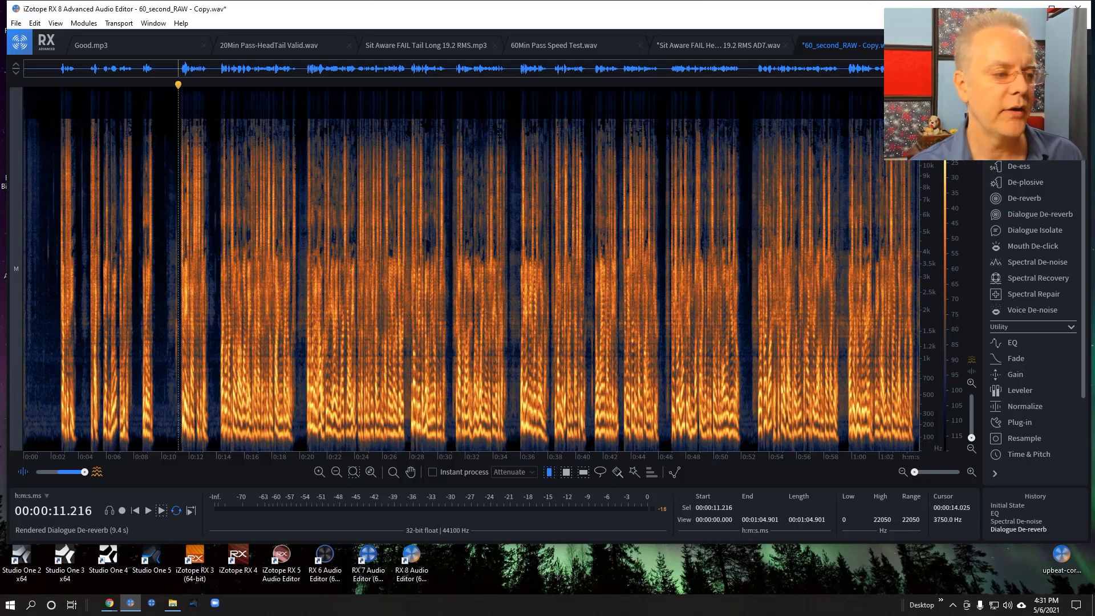
{"action": "key", "text": "space"}
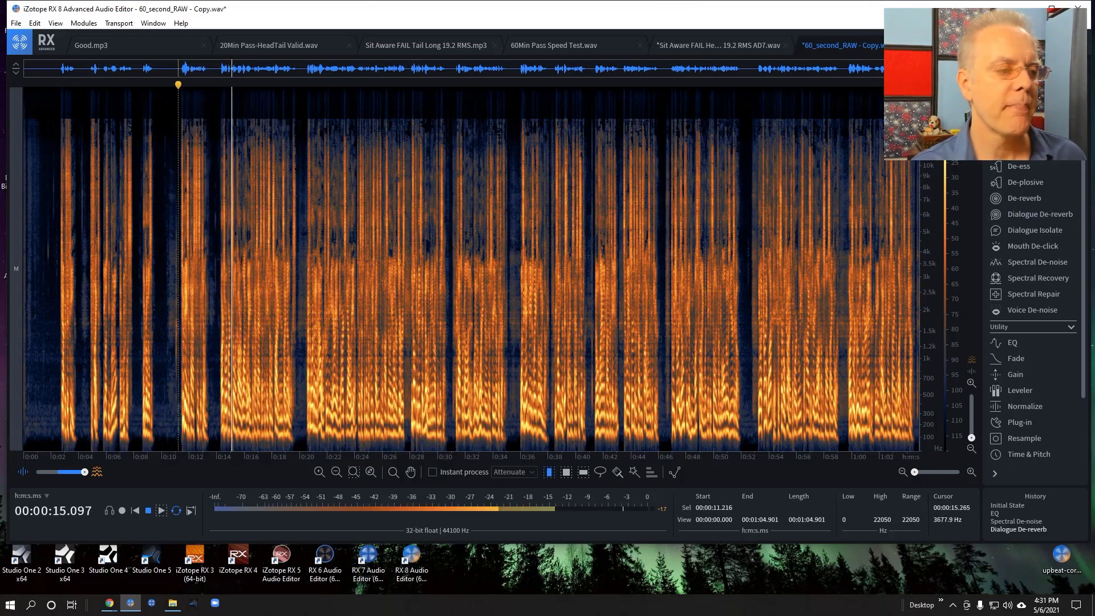
{"action": "left_click", "coordinate": [520, 245]}
{"action": "key", "text": "space"}
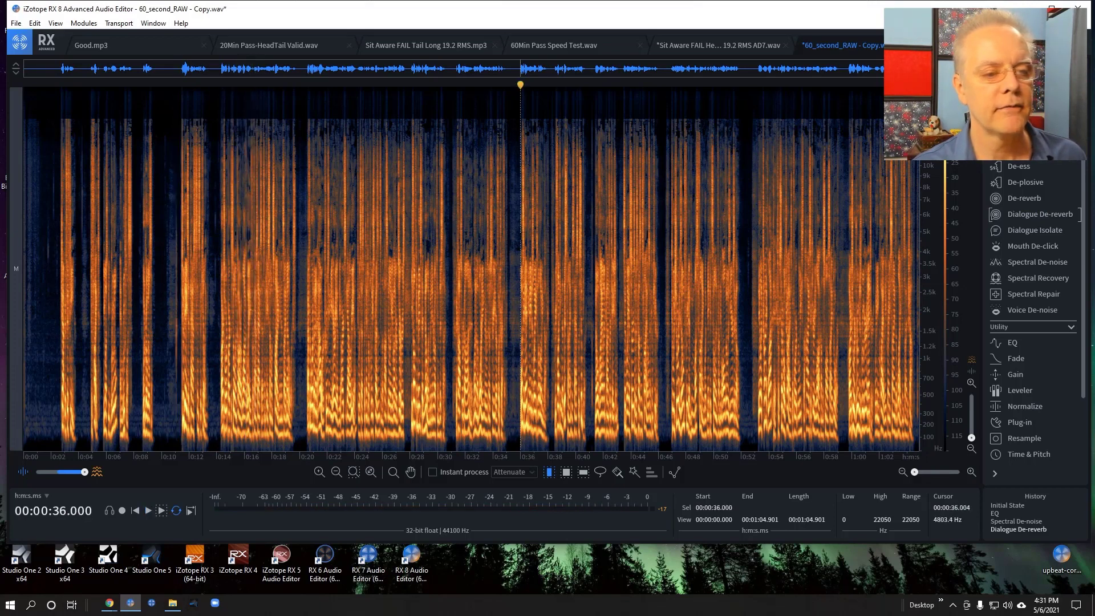
{"action": "key", "text": "space"}
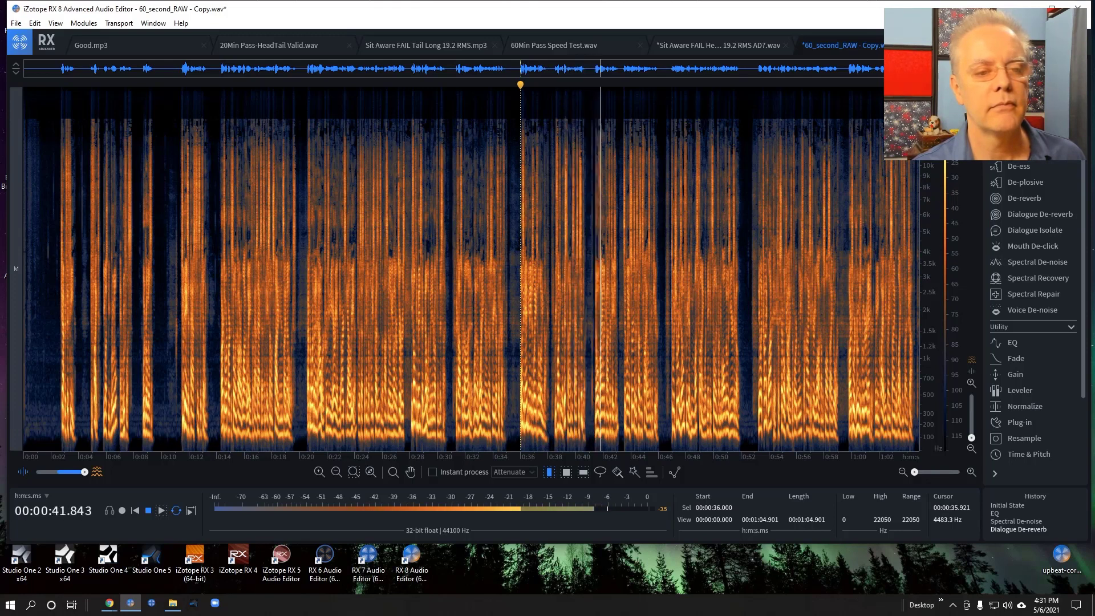
{"action": "key", "text": "space"}
Render Mouth De-click on the whole recording with its existing settings and close its window.
{"action": "left_click", "coordinate": [701, 257]}
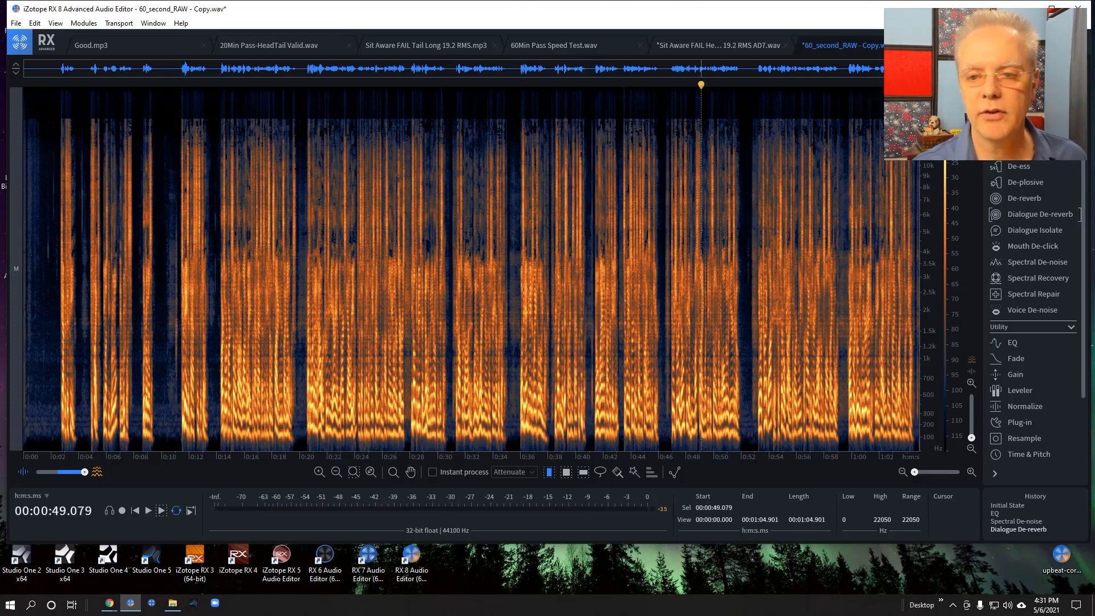
{"action": "left_click", "coordinate": [1046, 247]}
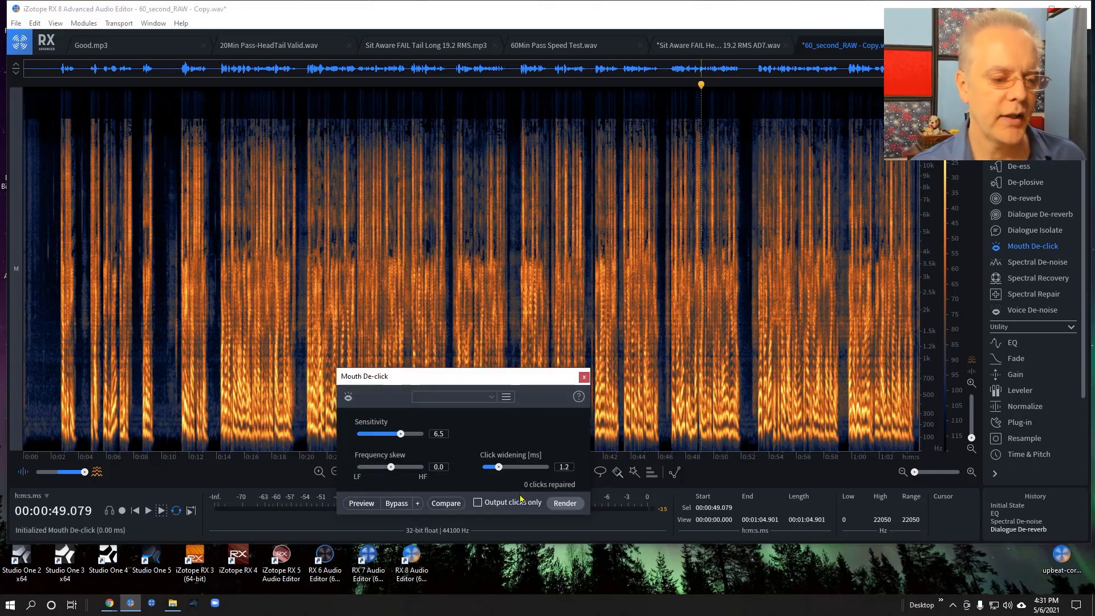
{"action": "left_click", "coordinate": [565, 503]}
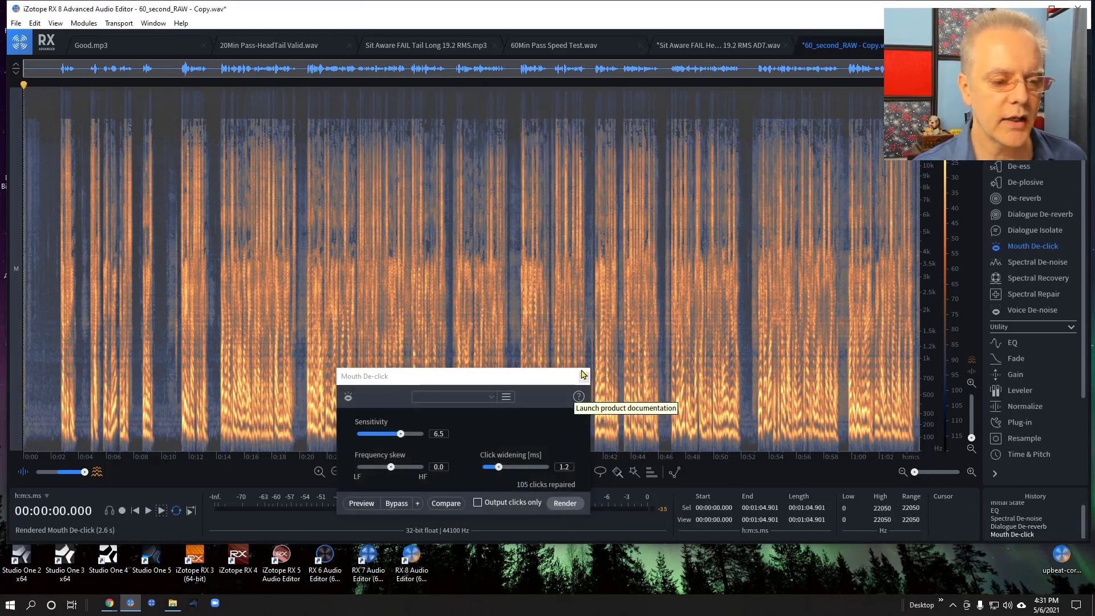
{"action": "left_click", "coordinate": [584, 376]}
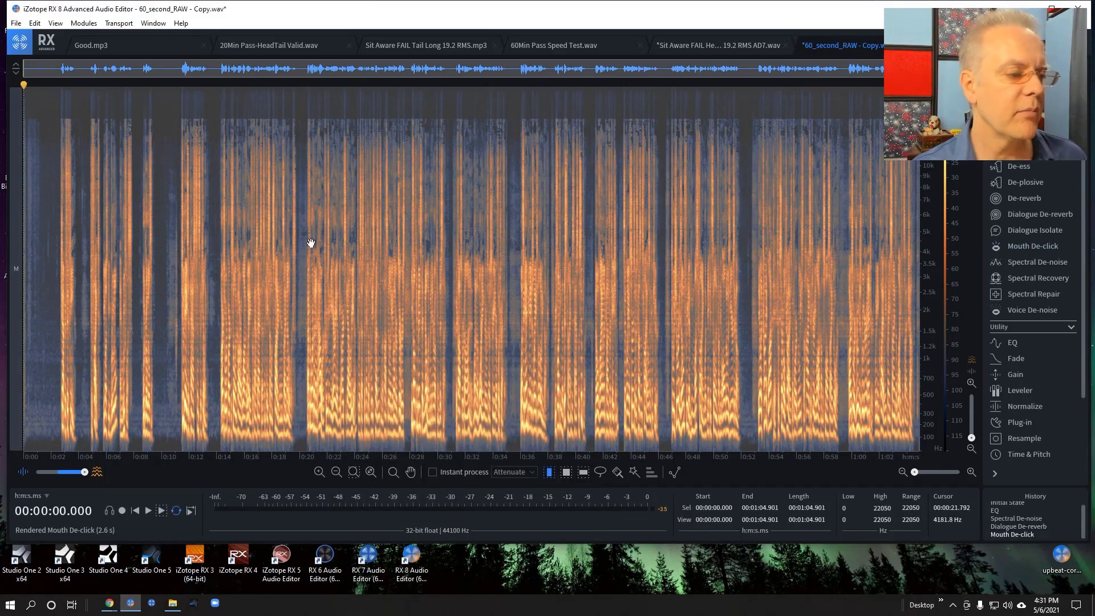
Listen to the processed speech from about 14 s and again from about 14.3 s.
{"action": "left_click", "coordinate": [217, 177]}
{"action": "key", "text": "space"}
{"action": "scroll", "coordinate": [228, 233], "scroll_direction": "up", "scroll_amount": 3}
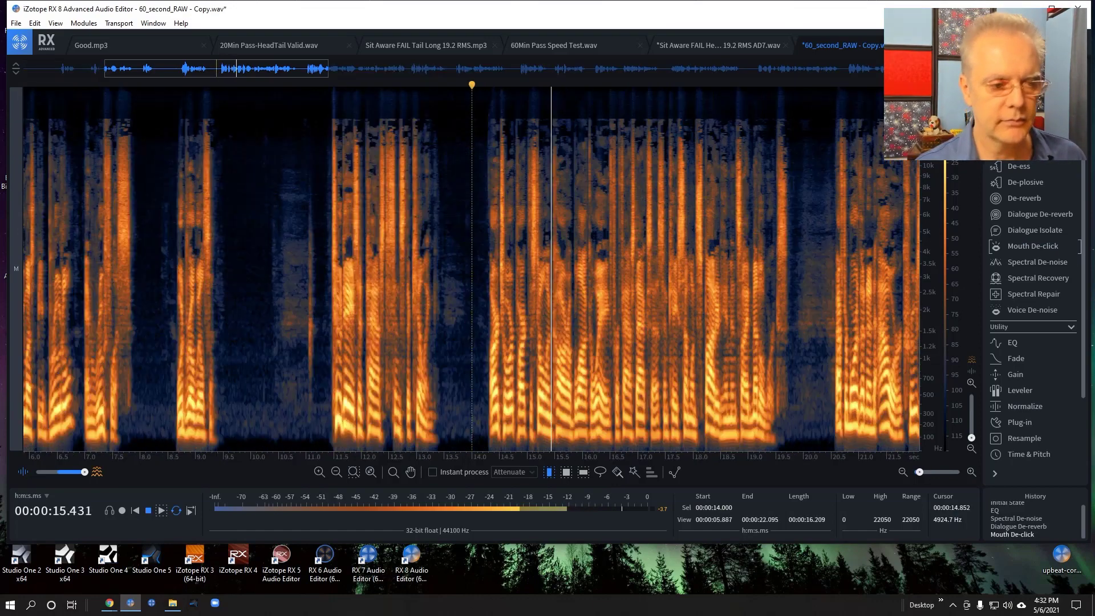
{"action": "scroll", "coordinate": [228, 233], "scroll_direction": "up", "scroll_amount": 1}
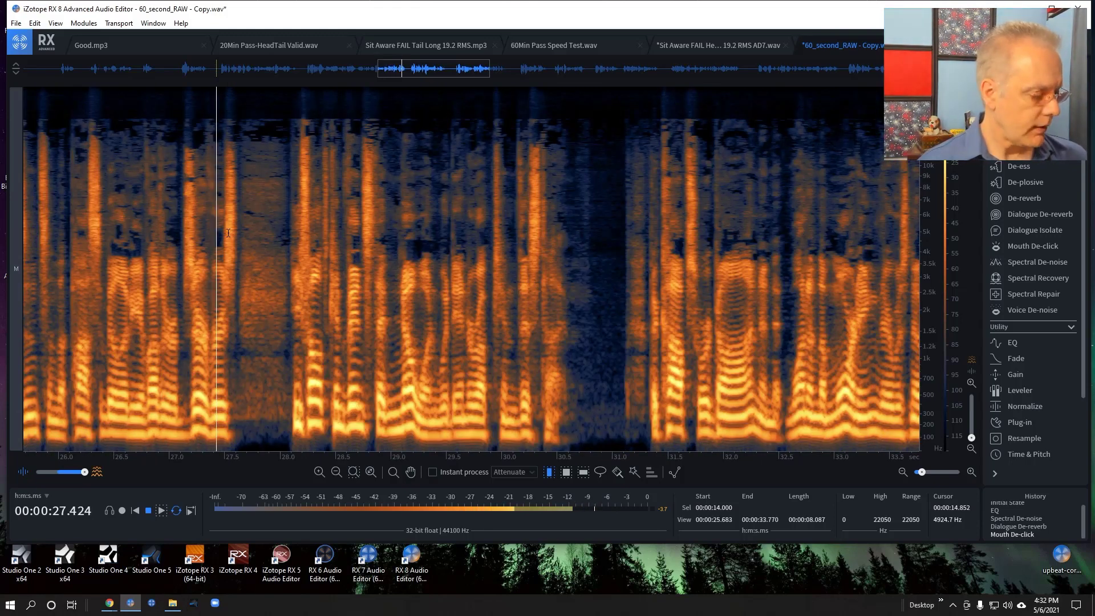
{"action": "key", "text": "space"}
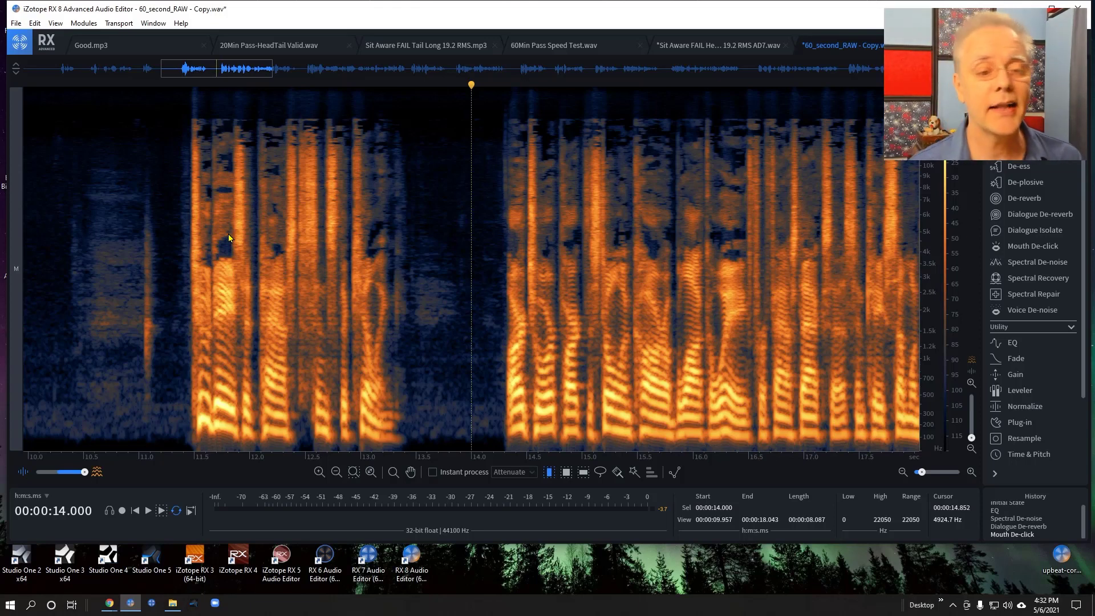
{"action": "key", "text": "space"}
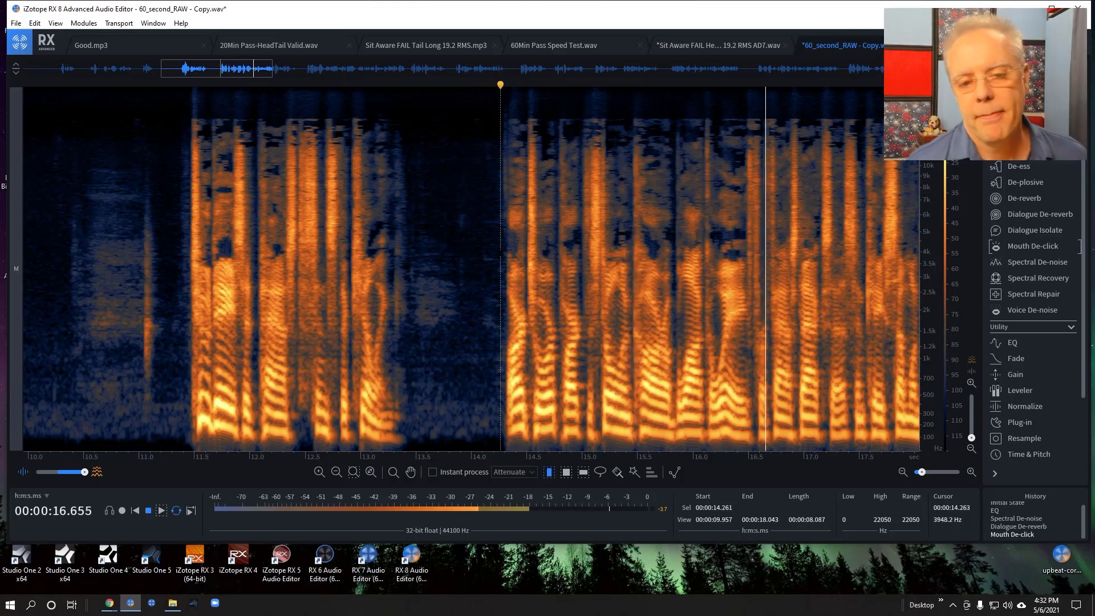
{"action": "key", "text": "space"}
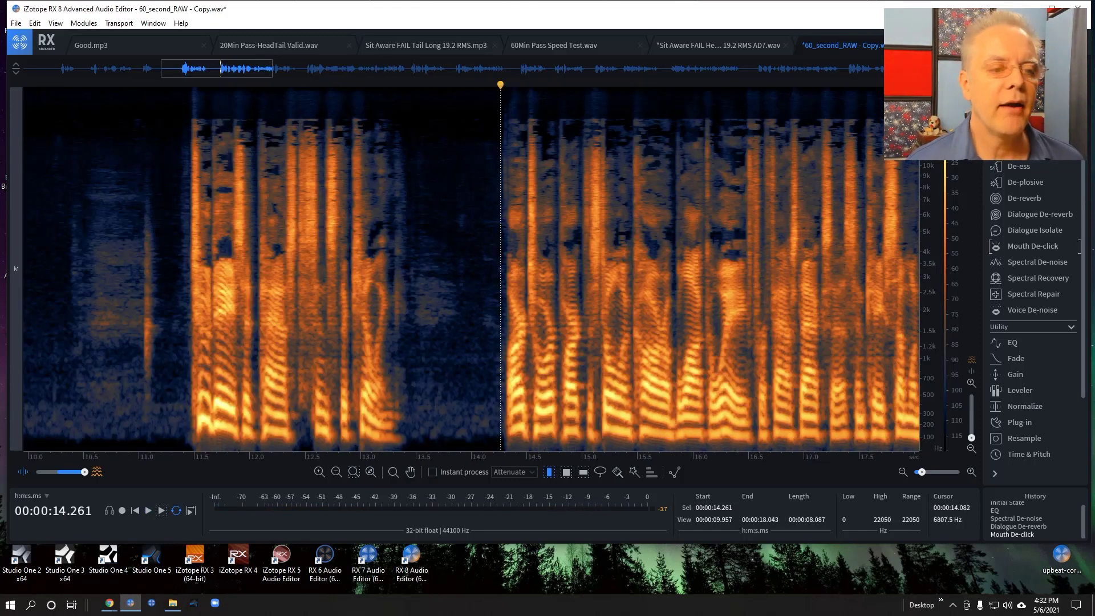
{"action": "left_click", "coordinate": [479, 202]}
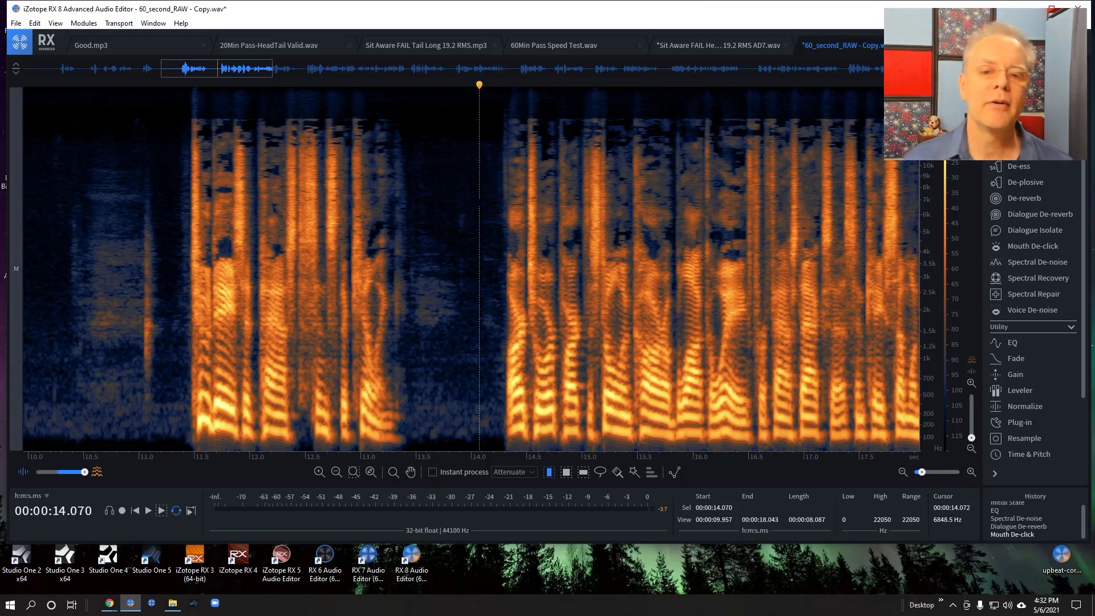
Enable Instant process in Attenuate mode and remove the breath click at 11.0–11.12 s with a time-frequency selection spanning about 356–6848 Hz.
{"action": "scroll", "coordinate": [479, 202], "scroll_direction": "left", "scroll_amount": 3}
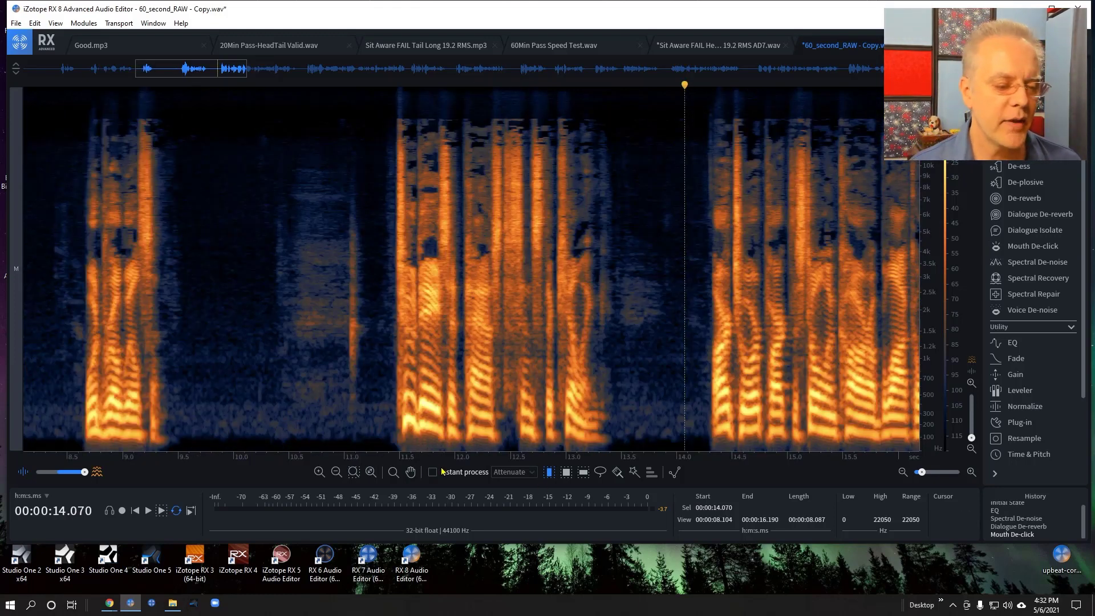
{"action": "left_click", "coordinate": [354, 393]}
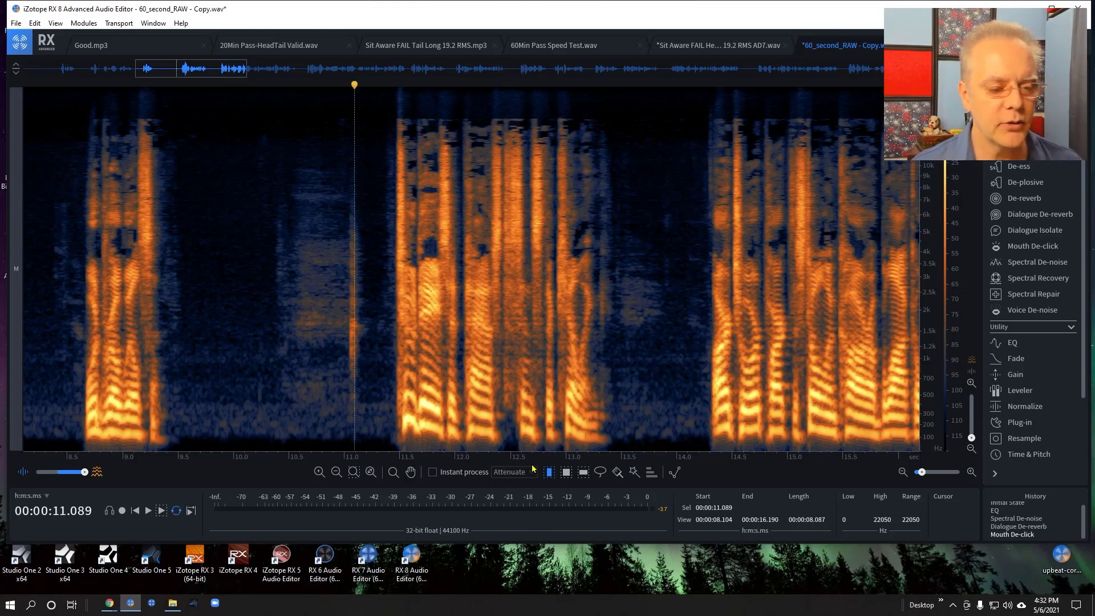
{"action": "left_click", "coordinate": [566, 472]}
{"action": "left_click", "coordinate": [433, 472]}
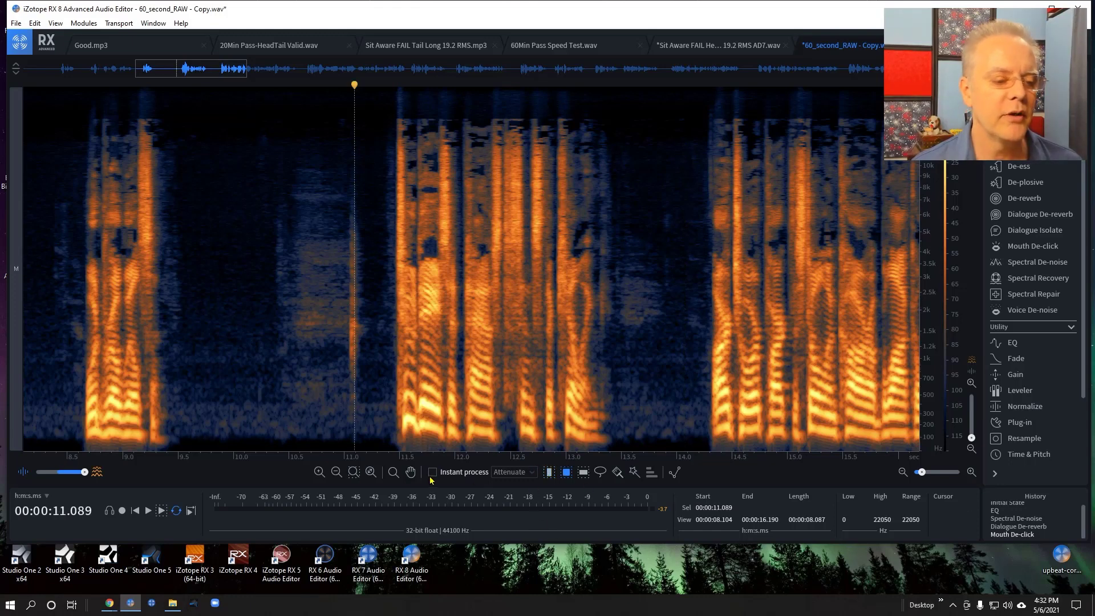
{"action": "mouse_move", "coordinate": [359, 203]}
{"action": "left_mouse_down"}
{"action": "mouse_move", "coordinate": [335, 410]}
{"action": "mouse_move", "coordinate": [344, 412]}
{"action": "left_mouse_up"}
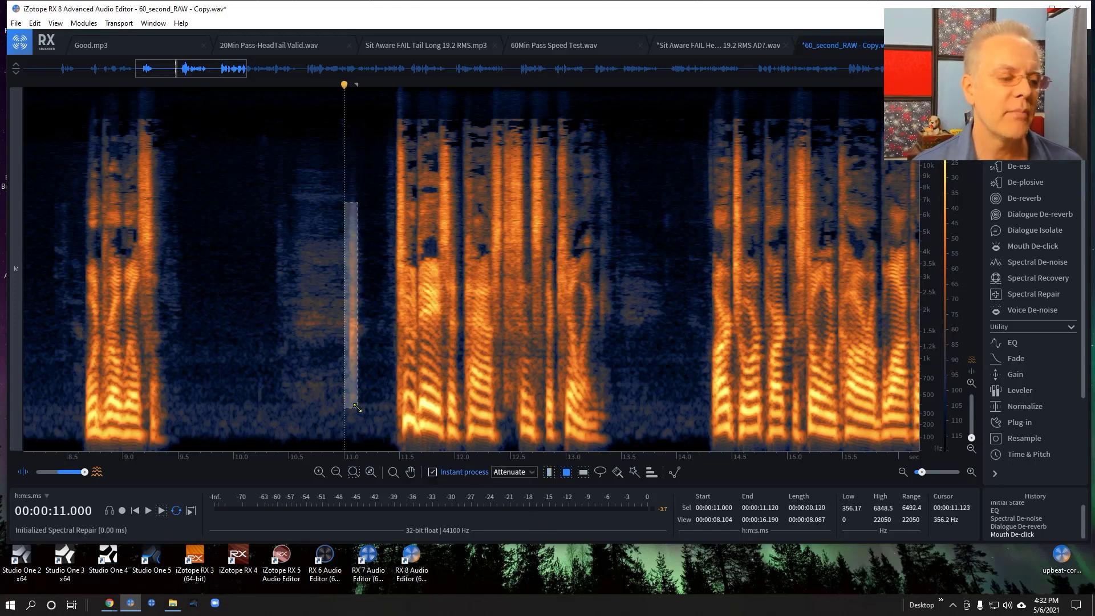
{"action": "left_click", "coordinate": [260, 280]}
Attenuate the background noise before the first word, from the recording's start to about 2.4 s.
{"action": "key", "text": "Return"}
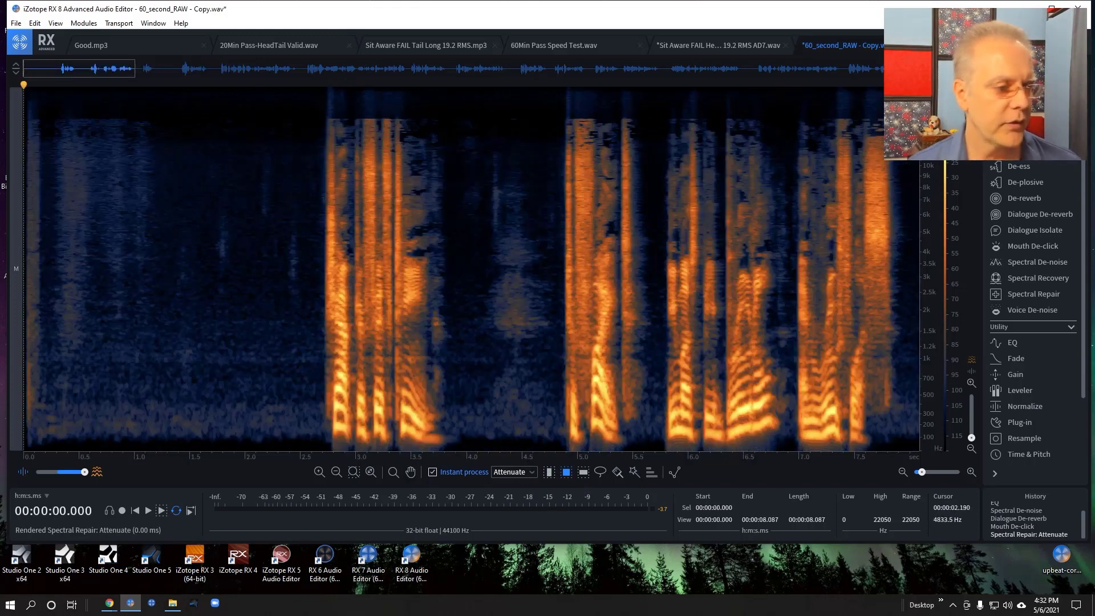
{"action": "left_click_drag", "start_coordinate": [291, 117], "coordinate": [3, 453]}
{"action": "left_click", "coordinate": [480, 257]}
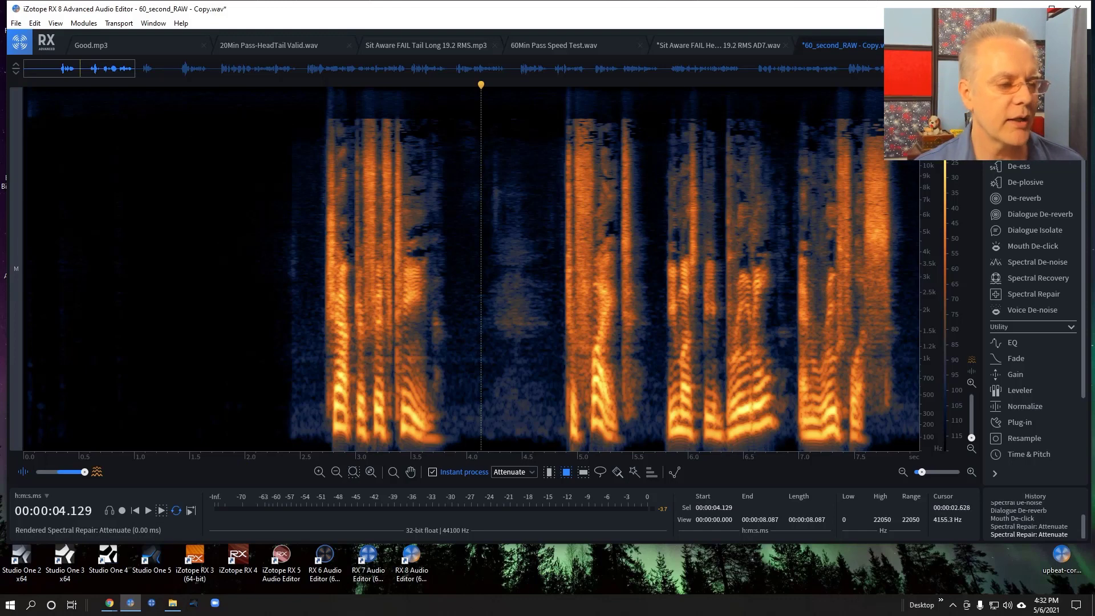
Show the whole recording and listen to the cleaned speech from about 20.2 s.
{"action": "scroll", "coordinate": [492, 305], "scroll_direction": "down", "scroll_amount": 3}
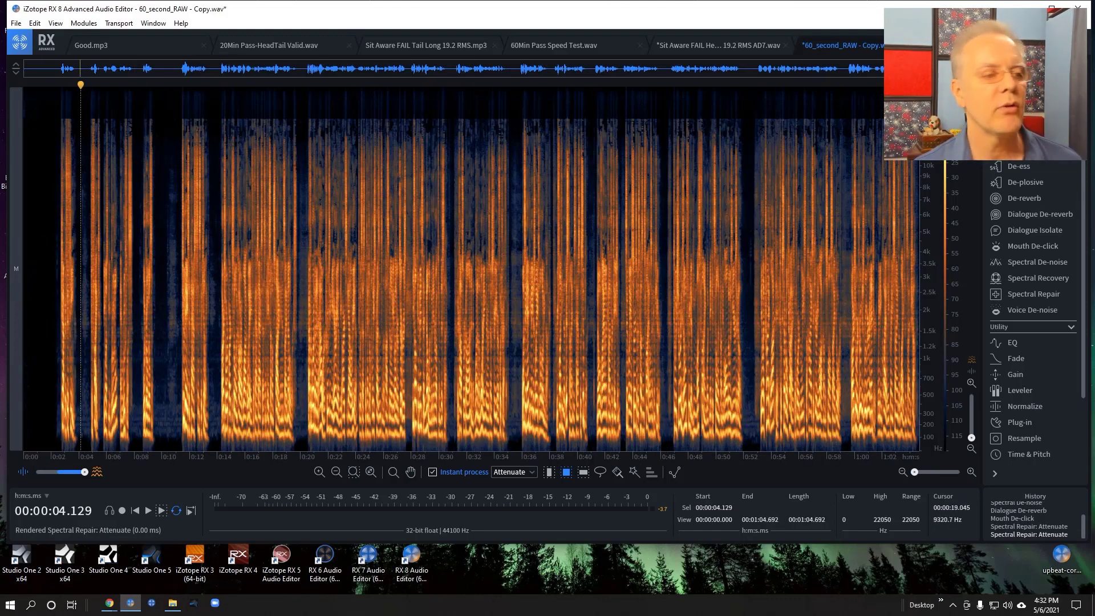
{"action": "left_click", "coordinate": [182, 157]}
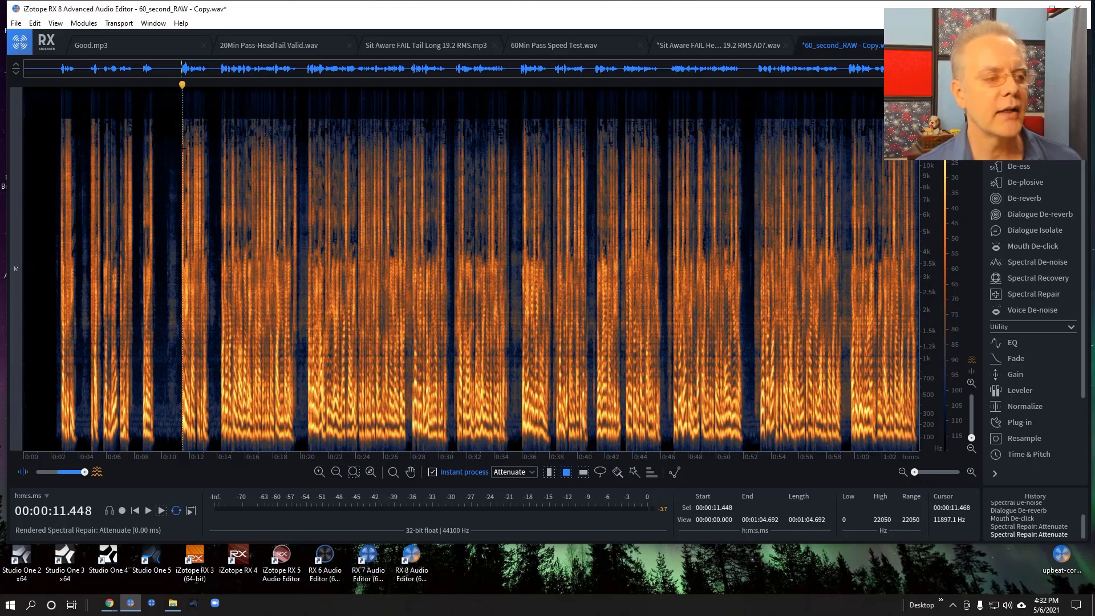
{"action": "left_click", "coordinate": [310, 144]}
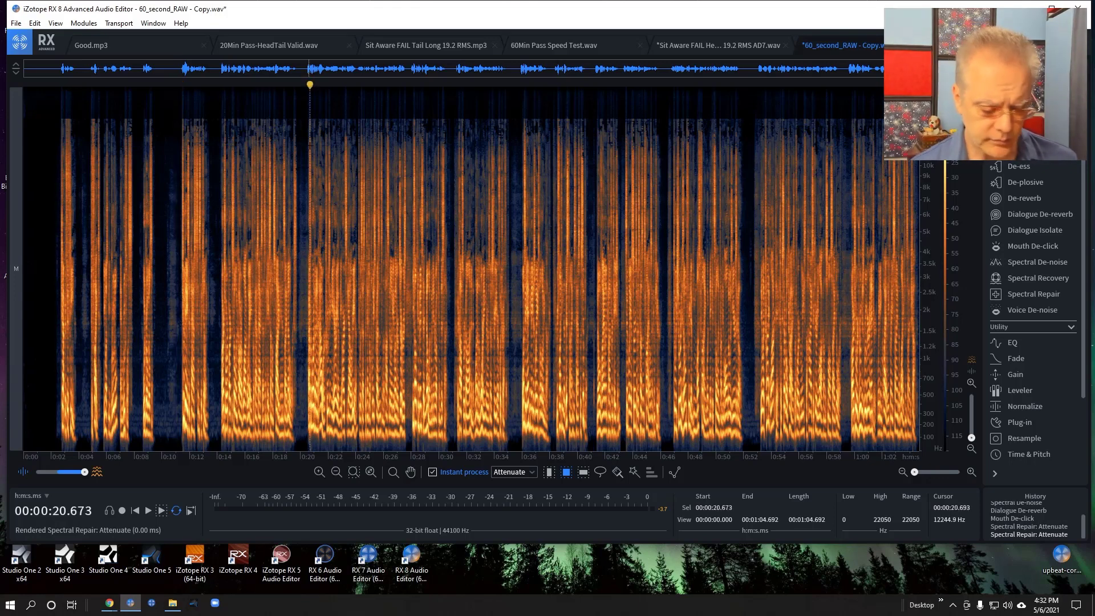
{"action": "left_click", "coordinate": [303, 136]}
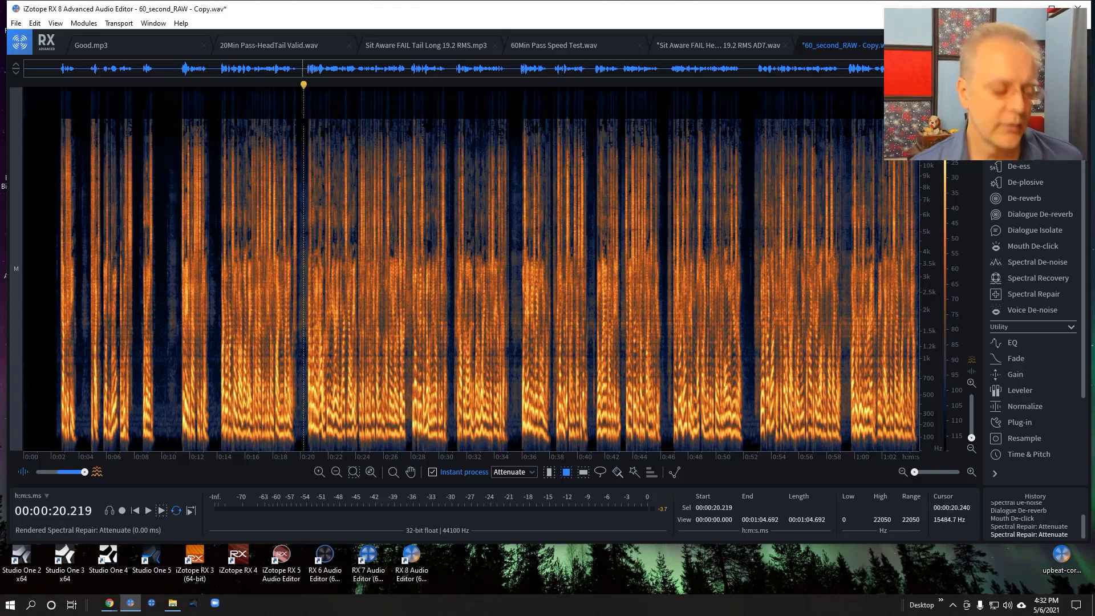
{"action": "key", "text": "space"}
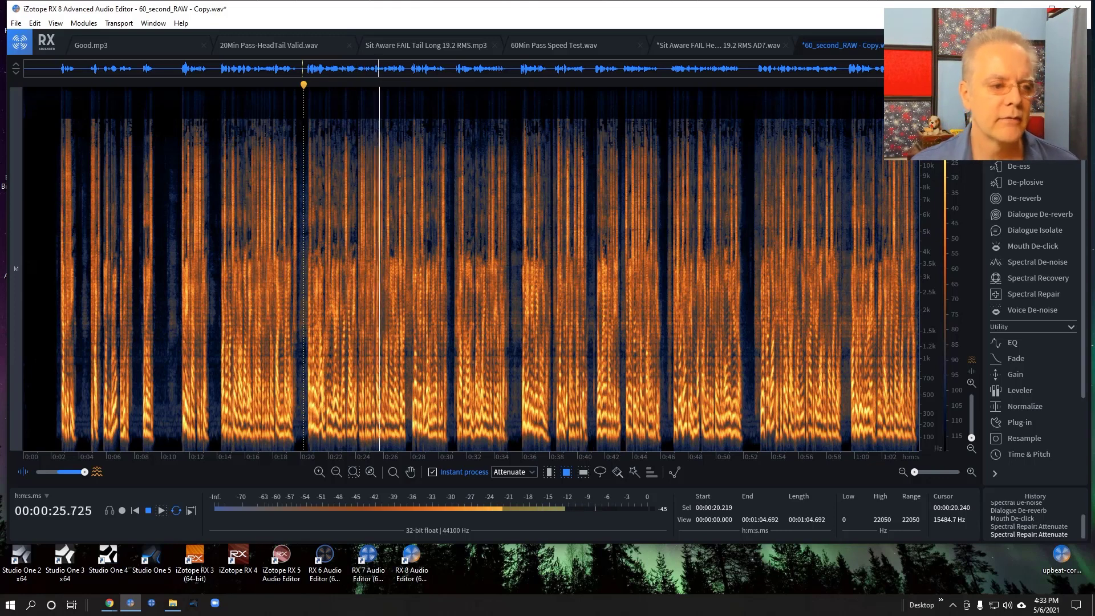
{"action": "key", "text": "space"}
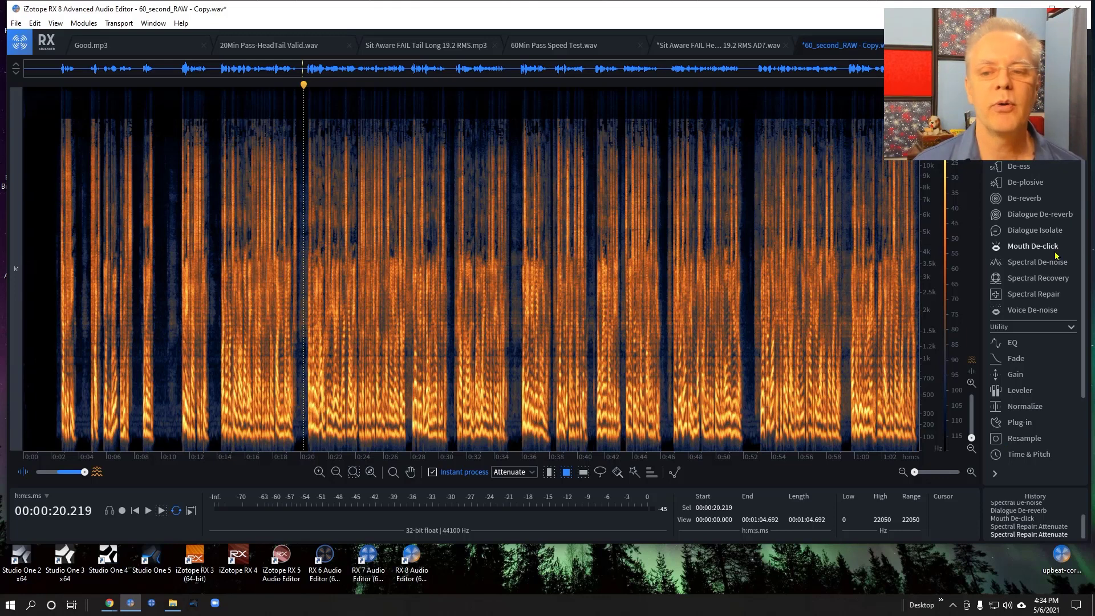
Open the Module Chain to view its list of modules, and close it.
{"action": "left_click", "coordinate": [996, 68]}
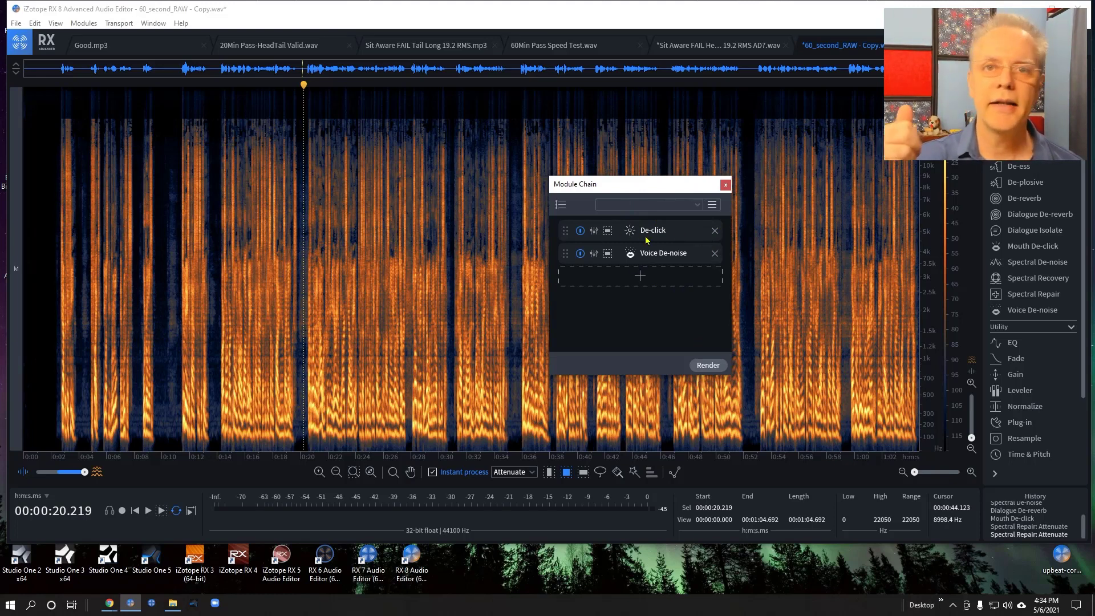
{"action": "left_click", "coordinate": [725, 184]}
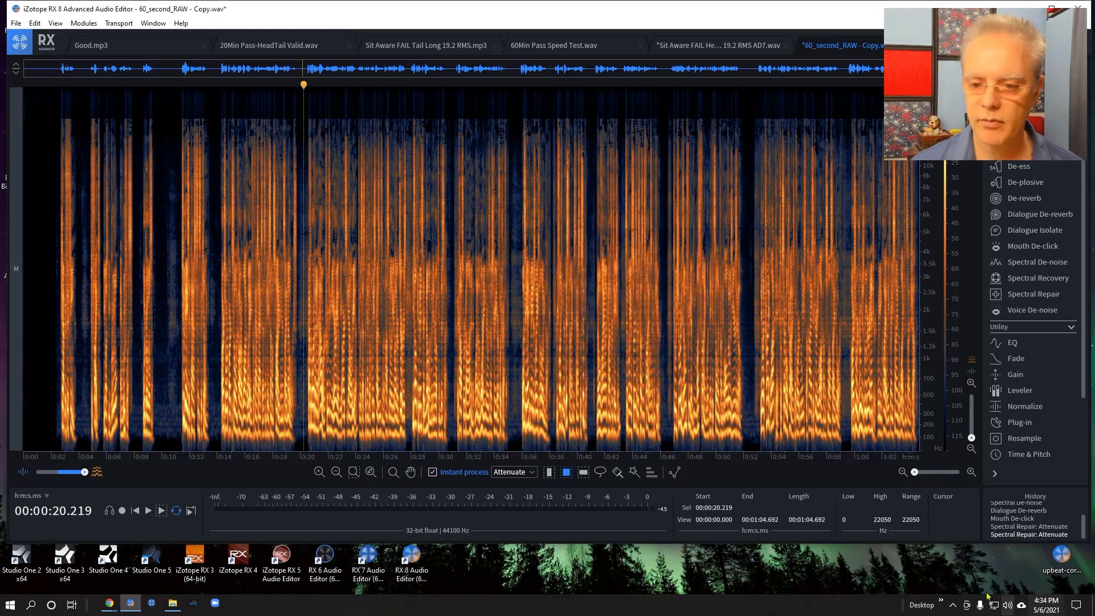
Open the EQ and Spectral De-noise modules and arrange their windows so that they partly overlap.
{"action": "left_click", "coordinate": [1012, 342]}
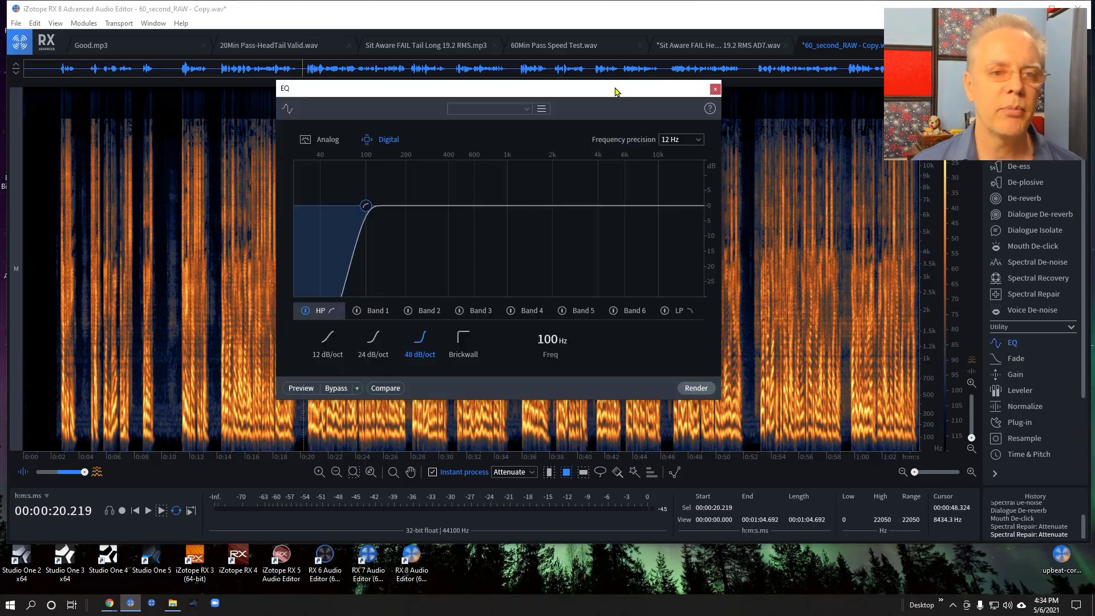
{"action": "left_click_drag", "start_coordinate": [618, 94], "coordinate": [399, 102]}
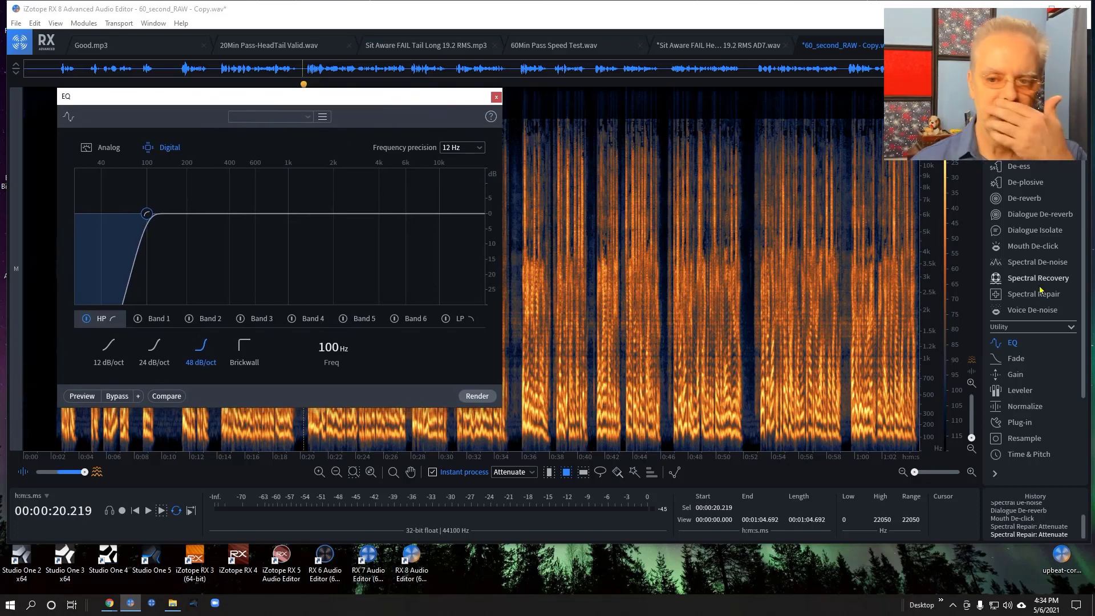
{"action": "left_click", "coordinate": [1022, 264]}
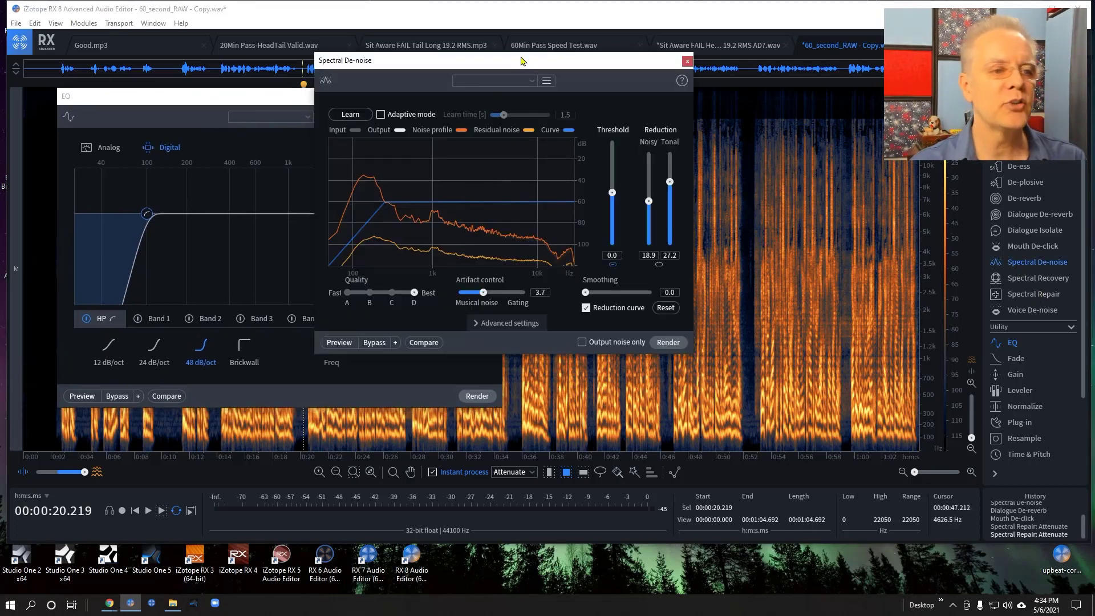
{"action": "left_click_drag", "start_coordinate": [529, 63], "coordinate": [300, 156]}
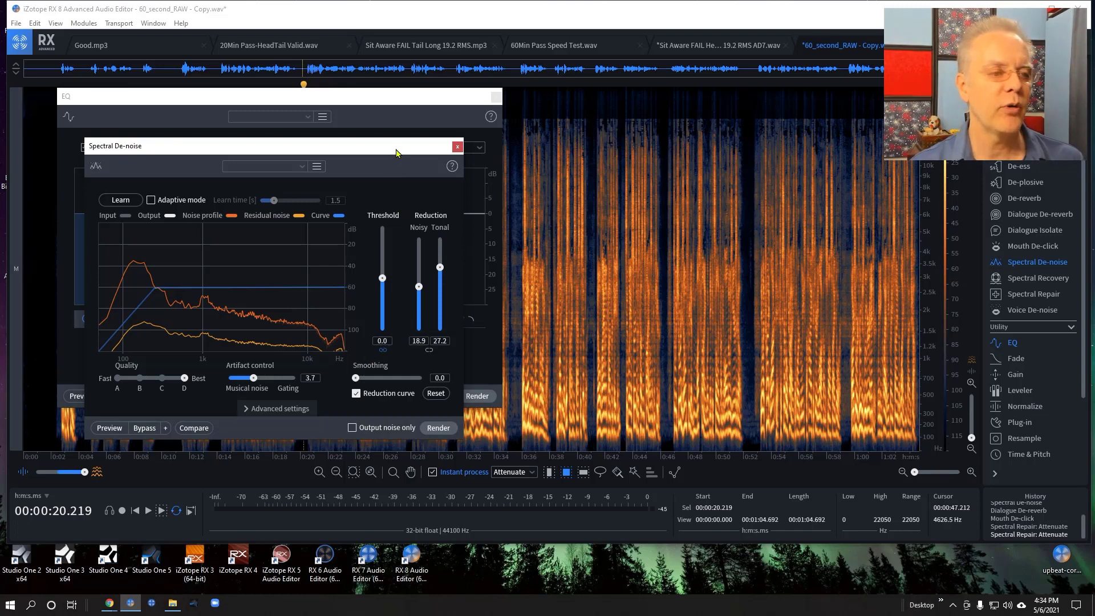
{"action": "left_click_drag", "start_coordinate": [396, 152], "coordinate": [477, 158]}
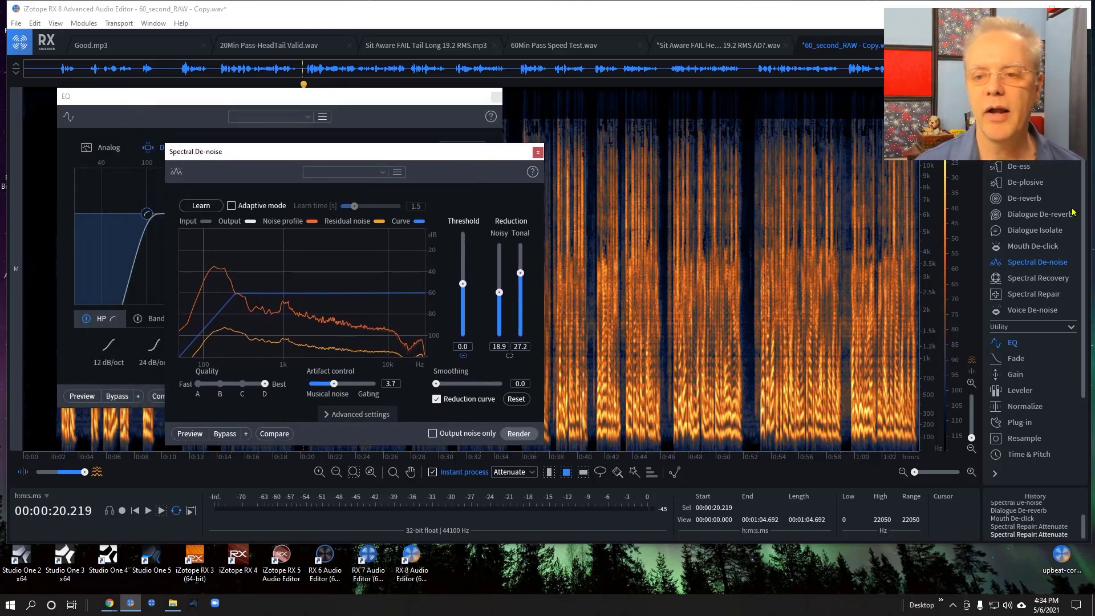
Open De-reverb and place its window next to Spectral De-noise.
{"action": "left_click", "coordinate": [1024, 198]}
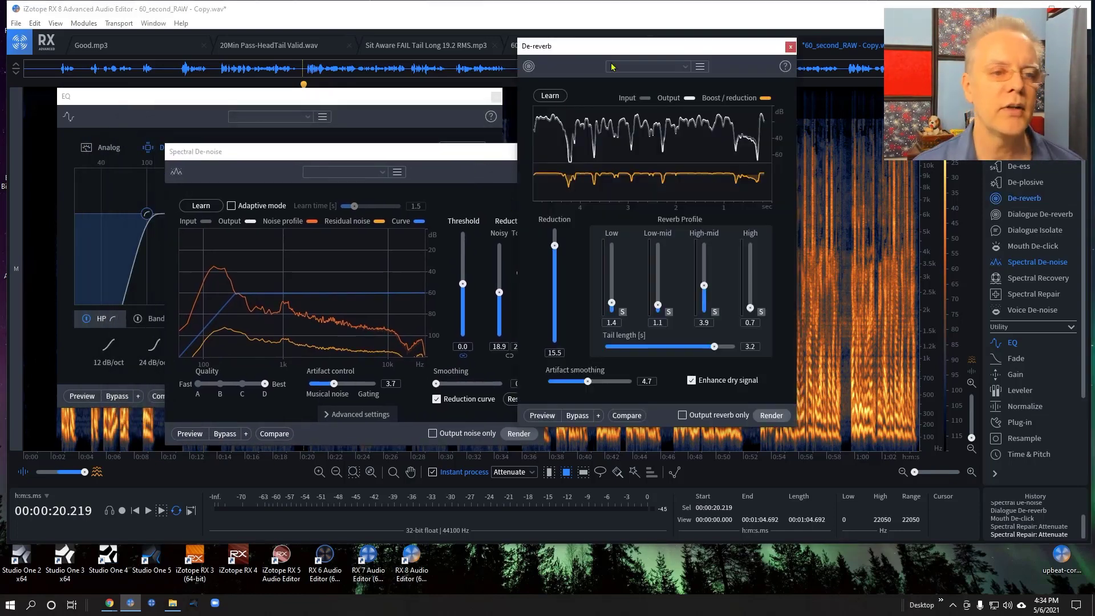
{"action": "left_click_drag", "start_coordinate": [637, 48], "coordinate": [509, 97]}
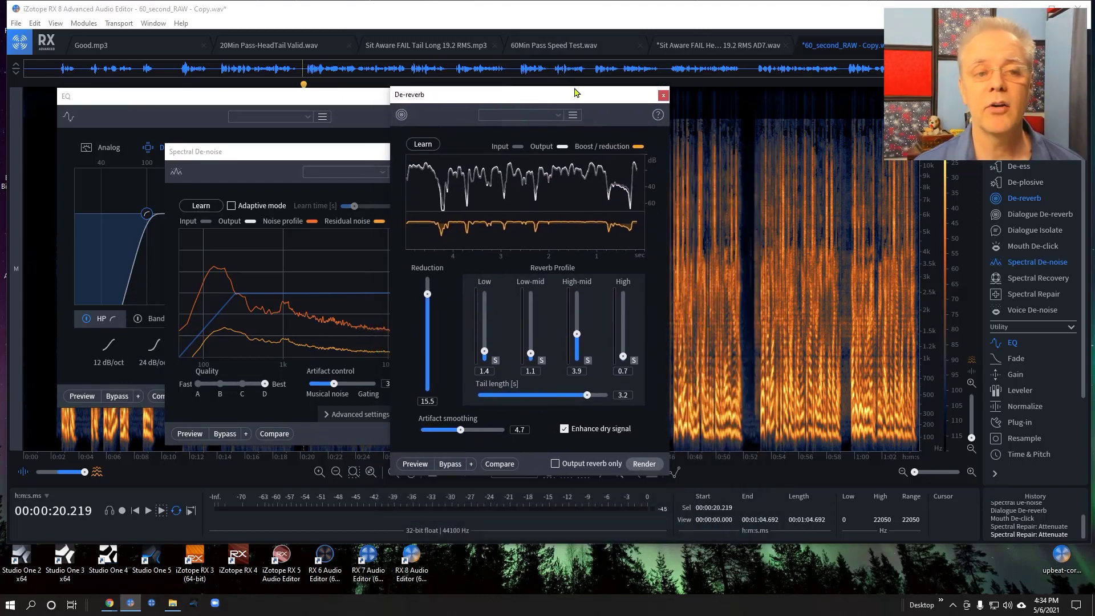
{"action": "left_click_drag", "start_coordinate": [594, 97], "coordinate": [607, 77]}
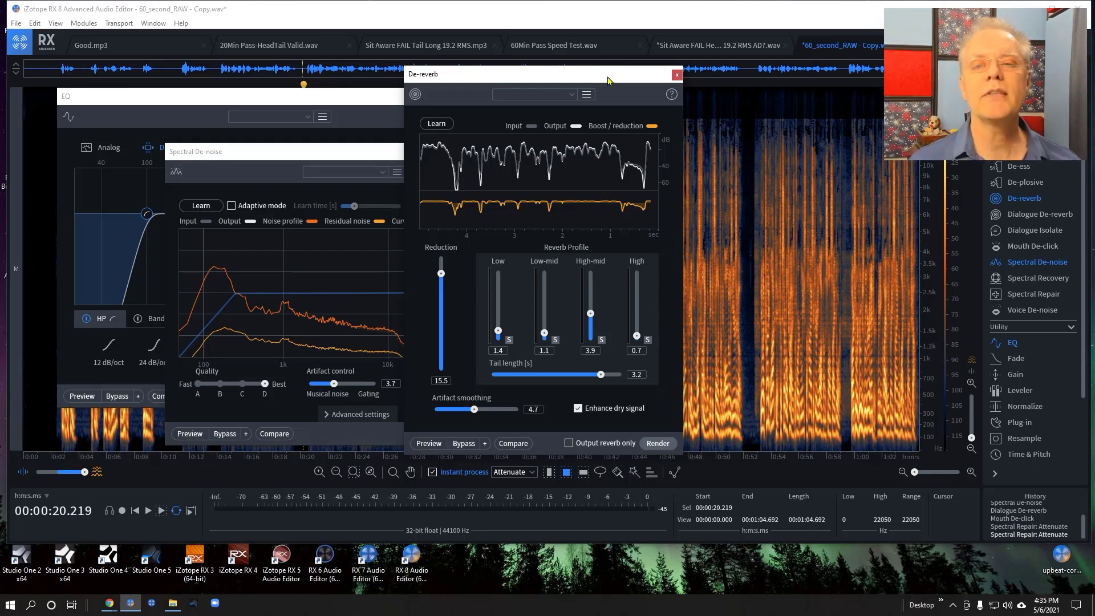
Open Dialogue De-reverb and place its window beside De-reverb for comparison.
{"action": "left_click", "coordinate": [1035, 216]}
{"action": "left_click_drag", "start_coordinate": [589, 83], "coordinate": [874, 160]}
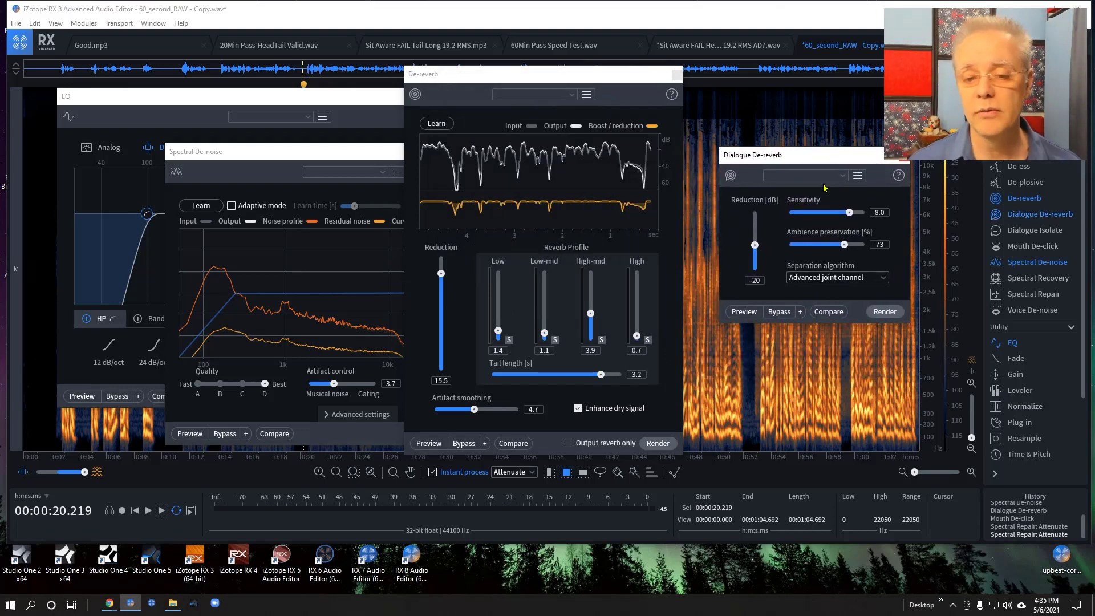
{"action": "left_click_drag", "start_coordinate": [821, 162], "coordinate": [819, 163]}
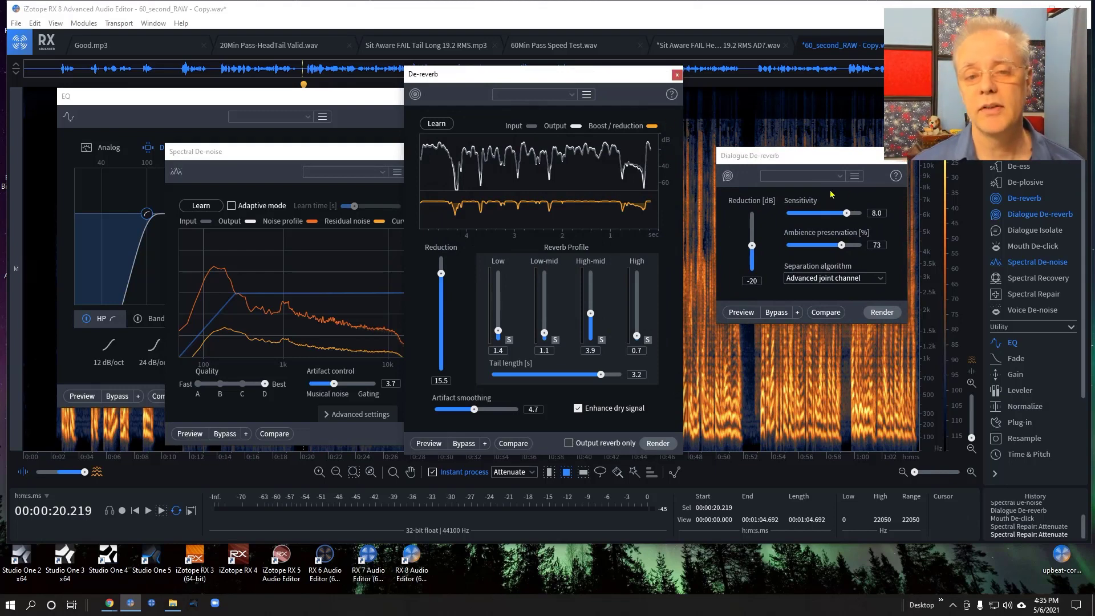
{"action": "left_click_drag", "start_coordinate": [827, 155], "coordinate": [821, 143]}
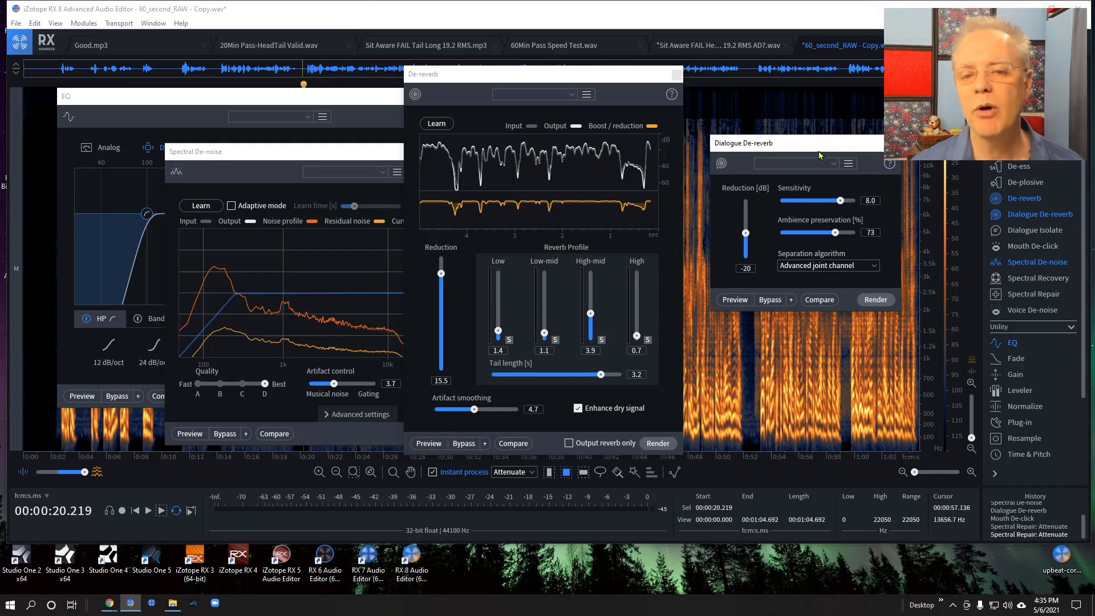
{"action": "left_click_drag", "start_coordinate": [822, 148], "coordinate": [814, 164]}
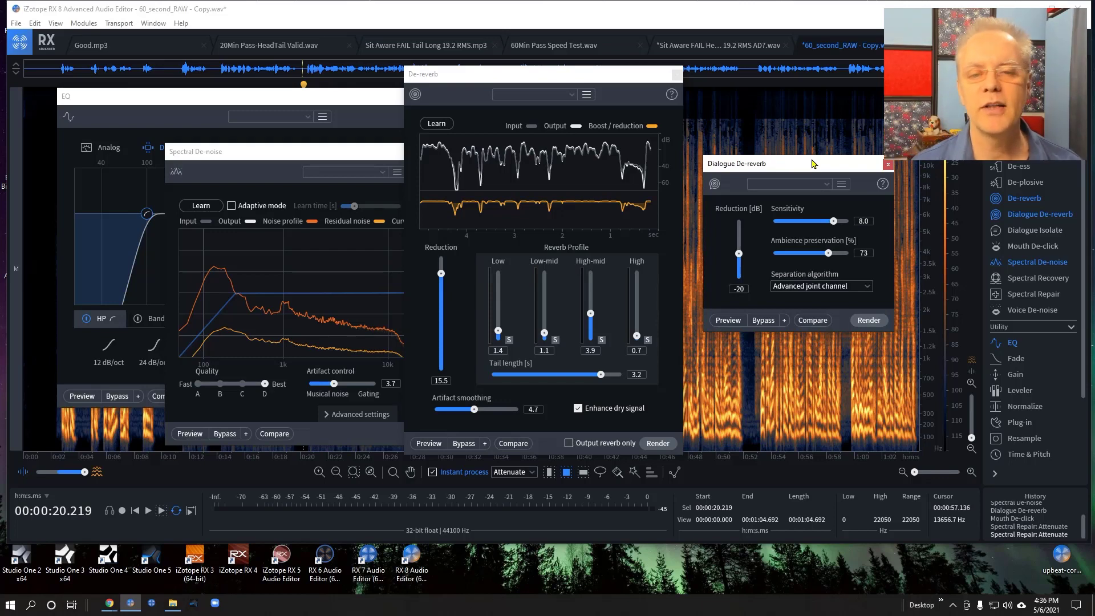
{"action": "left_click_drag", "start_coordinate": [812, 164], "coordinate": [817, 110]}
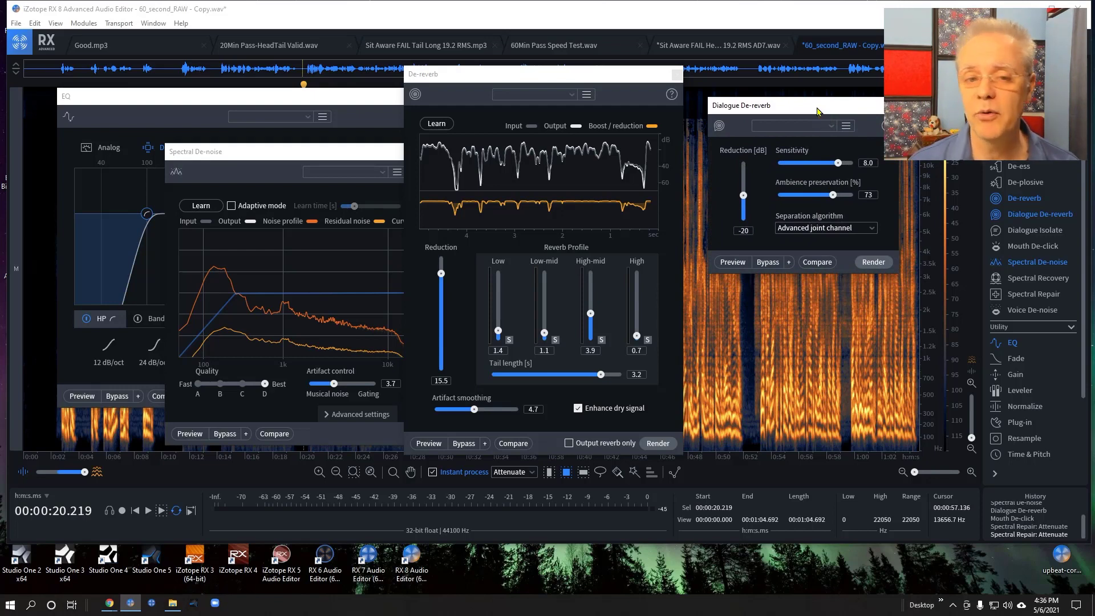
Set the De-reverb reduction to 10.4.
{"action": "left_click", "coordinate": [548, 83]}
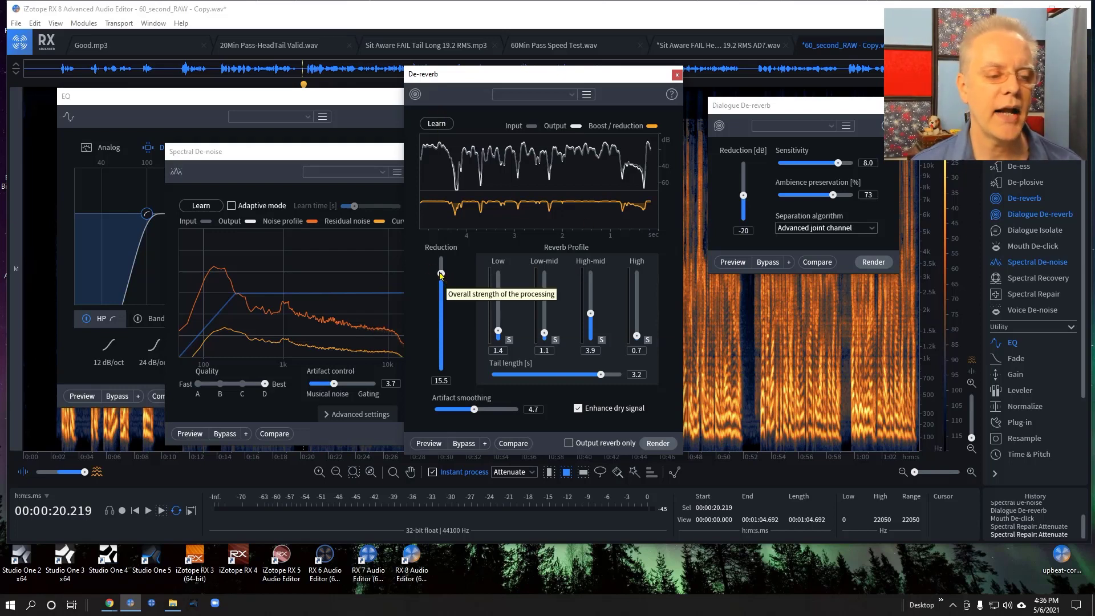
{"action": "mouse_move", "coordinate": [441, 274]}
{"action": "left_mouse_down"}
{"action": "mouse_move", "coordinate": [439, 314]}
{"action": "mouse_move", "coordinate": [441, 293]}
{"action": "left_mouse_up"}
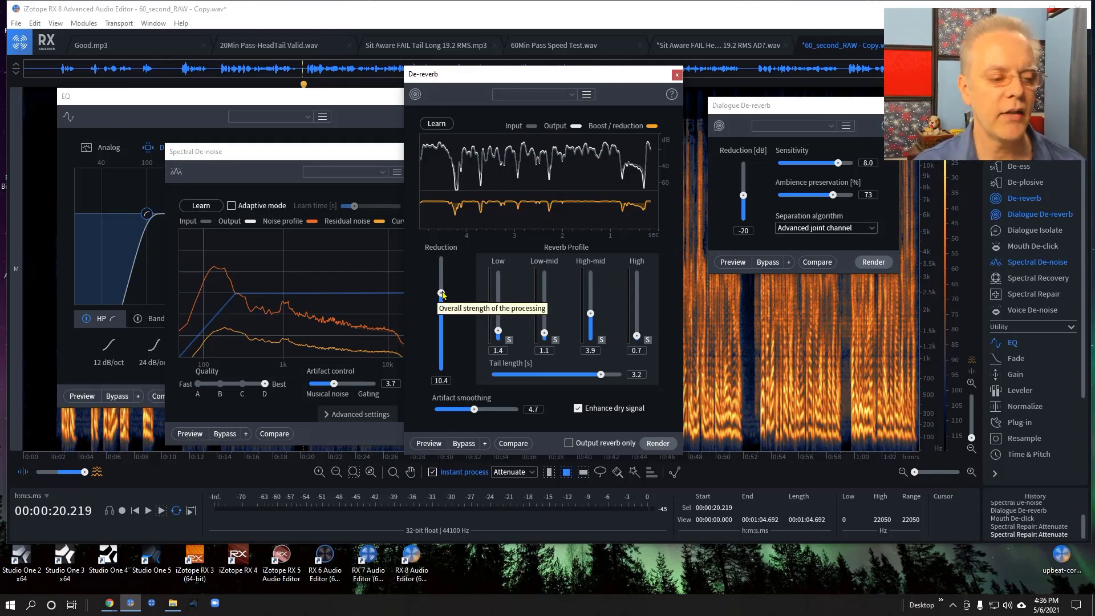
Set the De-reverb reduction to 12.4 and close the Spectral De-noise and De-reverb windows.
{"action": "left_click_drag", "start_coordinate": [442, 293], "coordinate": [440, 285]}
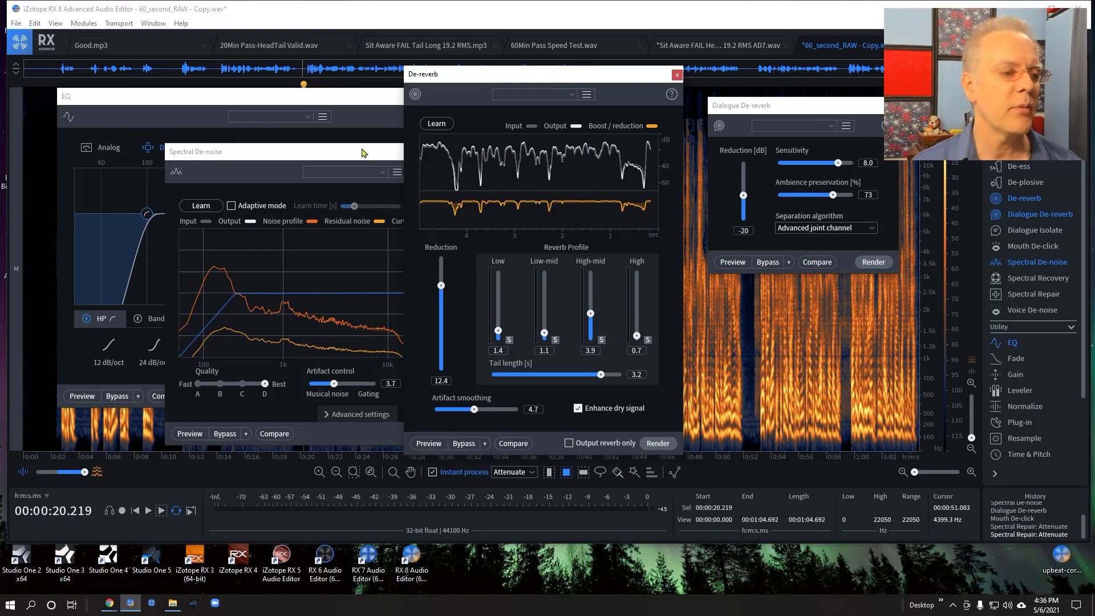
{"action": "left_click", "coordinate": [289, 159]}
{"action": "left_click_drag", "start_coordinate": [378, 157], "coordinate": [401, 86]}
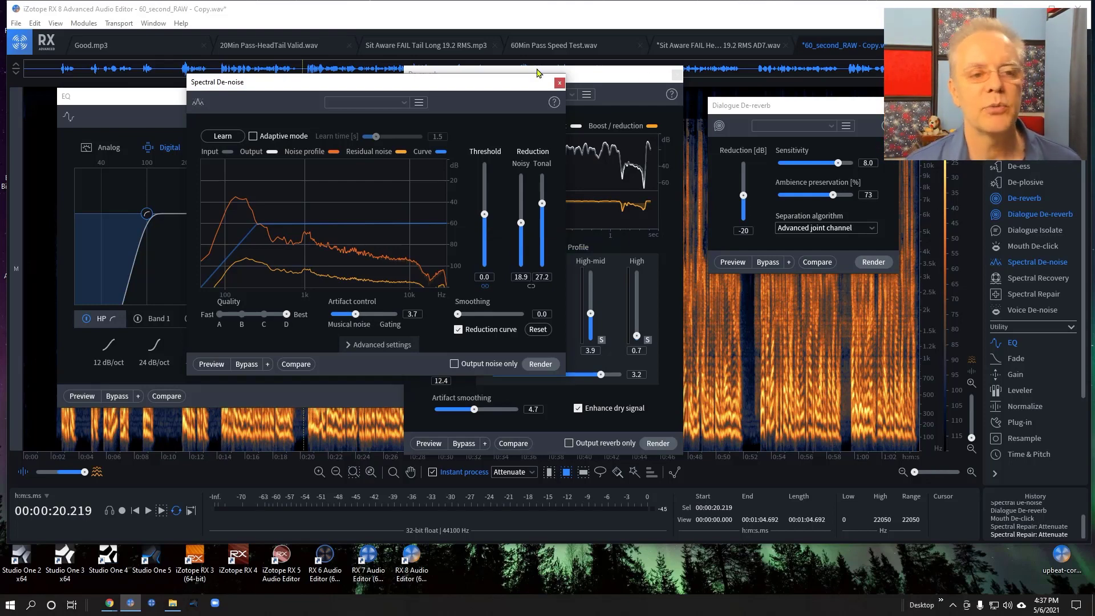
{"action": "left_click", "coordinate": [561, 85]}
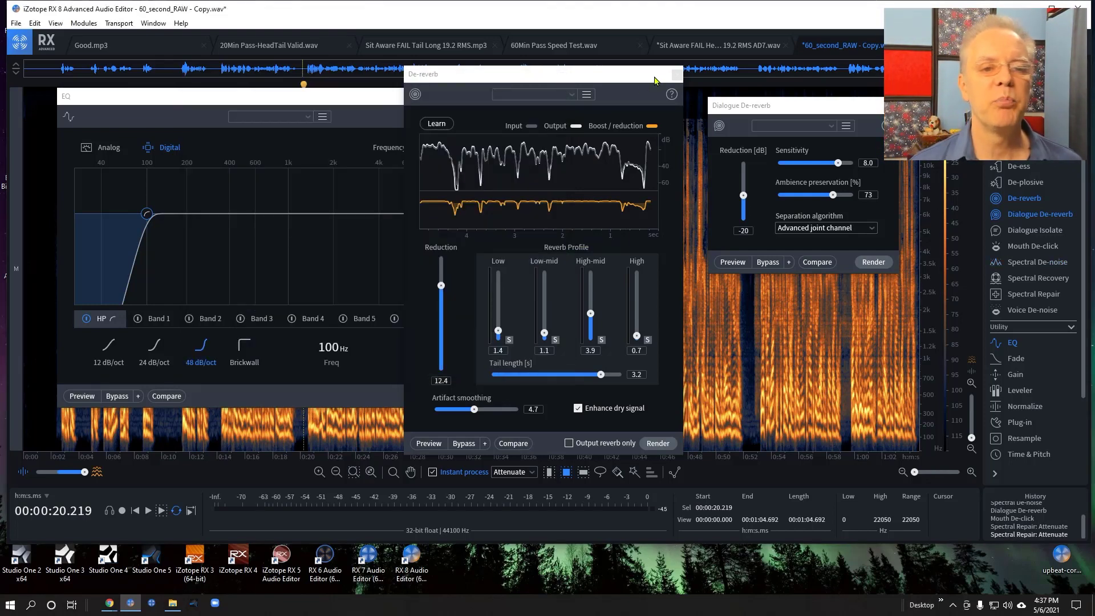
{"action": "left_click_drag", "start_coordinate": [654, 76], "coordinate": [643, 74]}
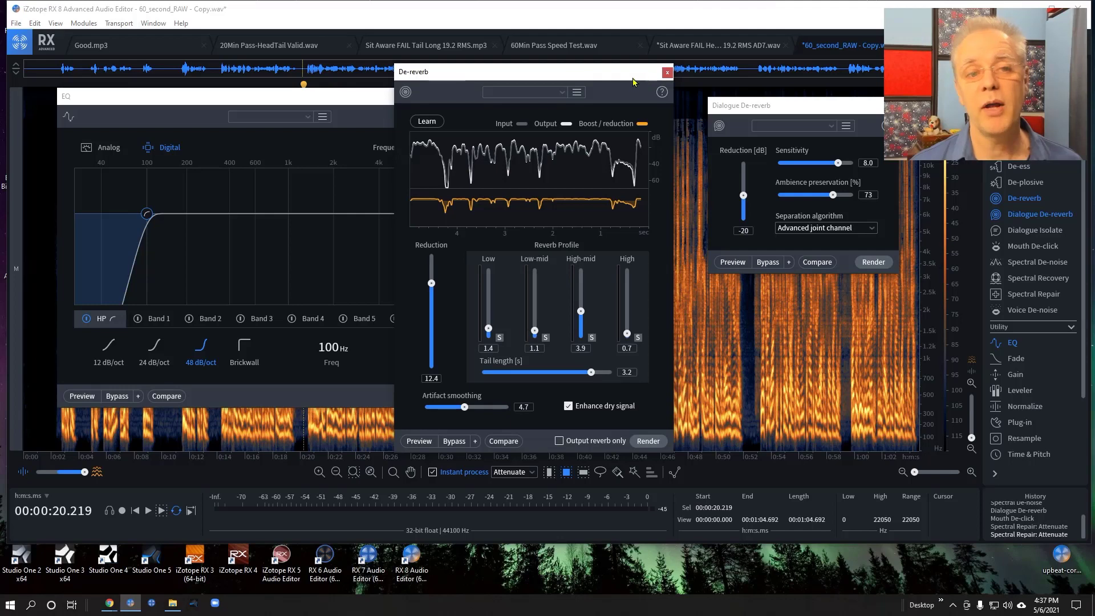
{"action": "left_click", "coordinate": [667, 72]}
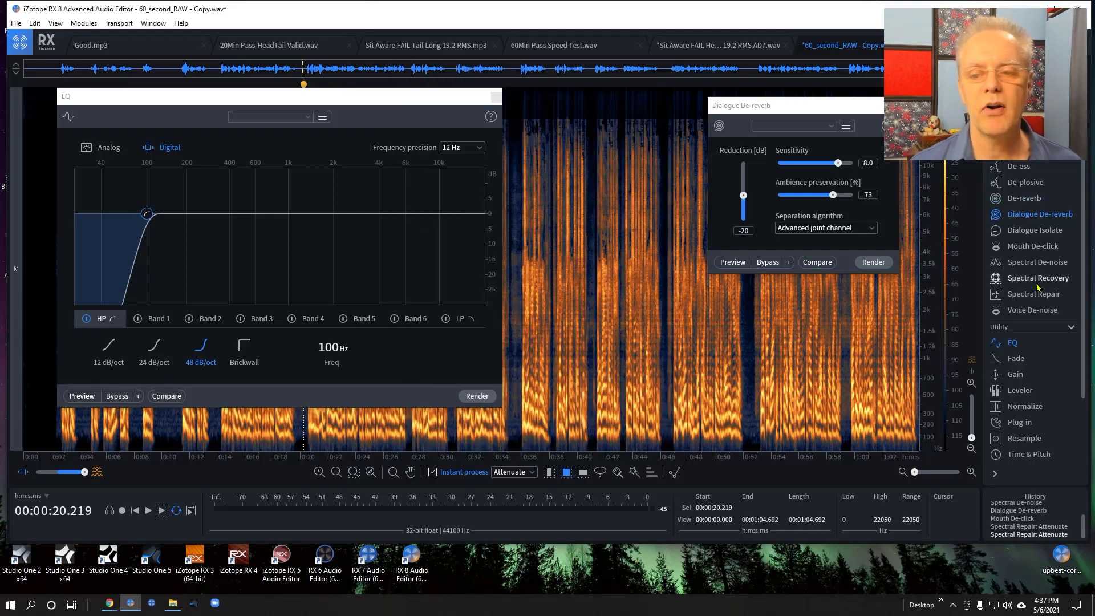
Reopen Spectral De-noise and set the Noisy reduction to 14.7.
{"action": "left_click", "coordinate": [1037, 262]}
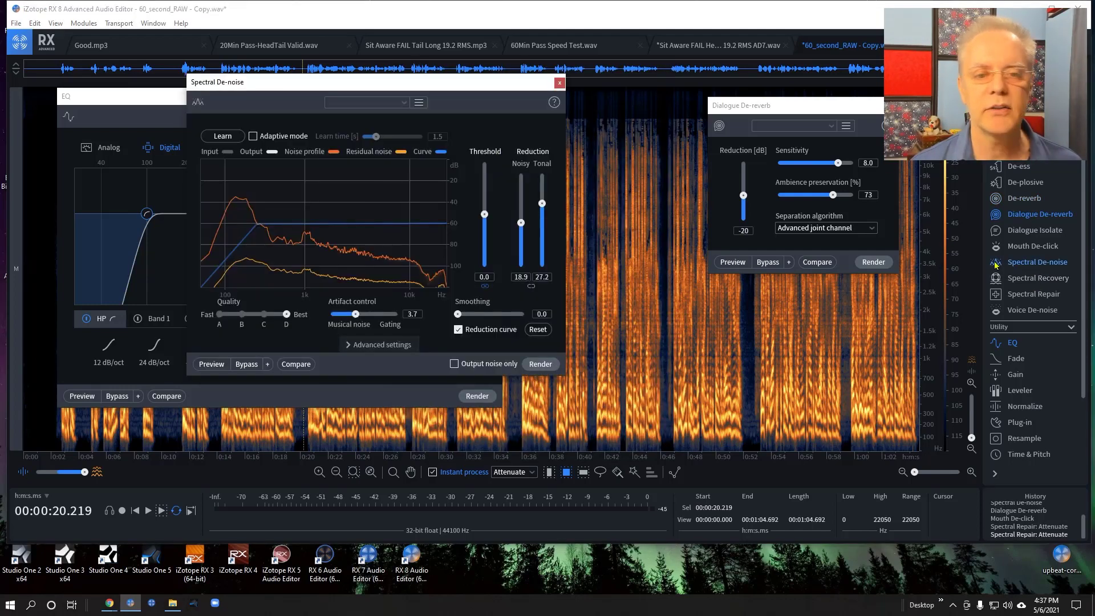
{"action": "left_click_drag", "start_coordinate": [444, 90], "coordinate": [477, 95]}
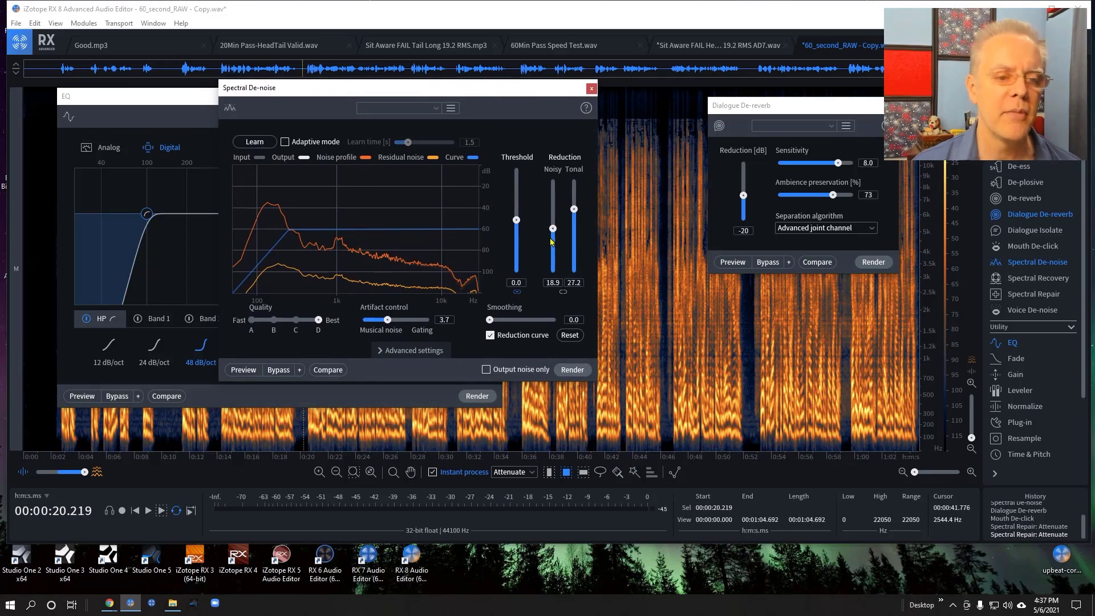
{"action": "mouse_move", "coordinate": [553, 229]}
{"action": "left_mouse_down"}
{"action": "mouse_move", "coordinate": [556, 219]}
{"action": "mouse_move", "coordinate": [554, 240]}
{"action": "left_mouse_up"}
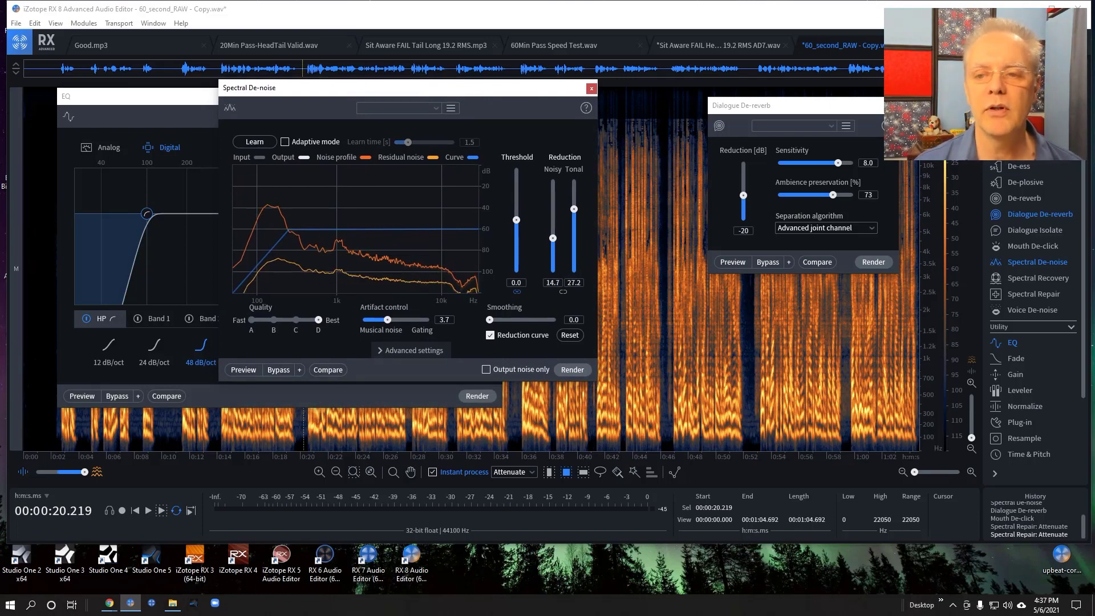
Open Mouth De-click over the other module windows and set its sensitivity to 5.3.
{"action": "left_click", "coordinate": [1039, 247]}
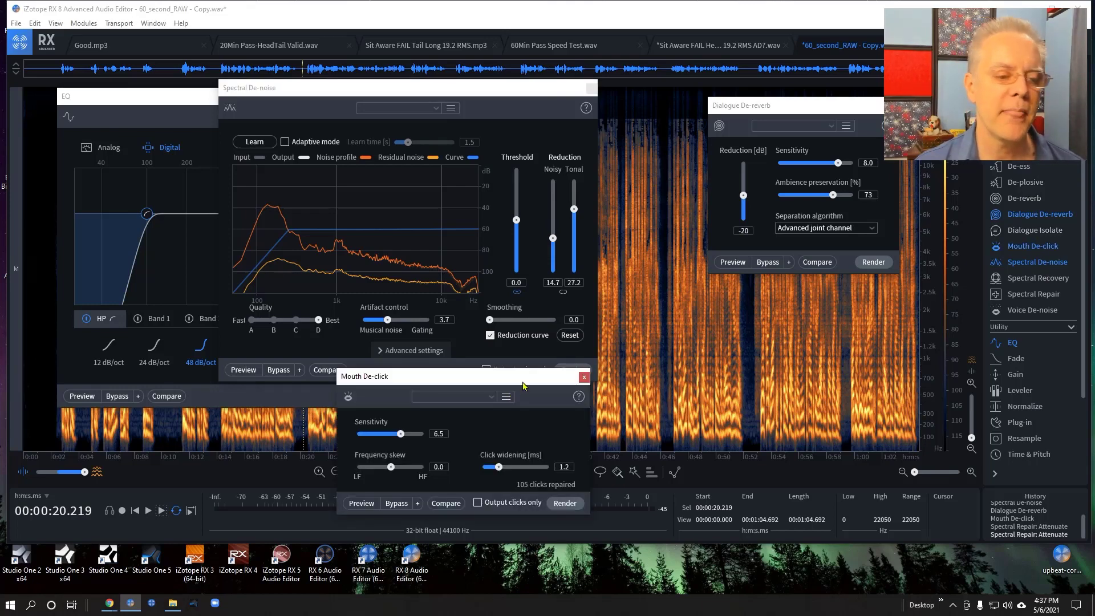
{"action": "left_click_drag", "start_coordinate": [519, 368], "coordinate": [672, 186]}
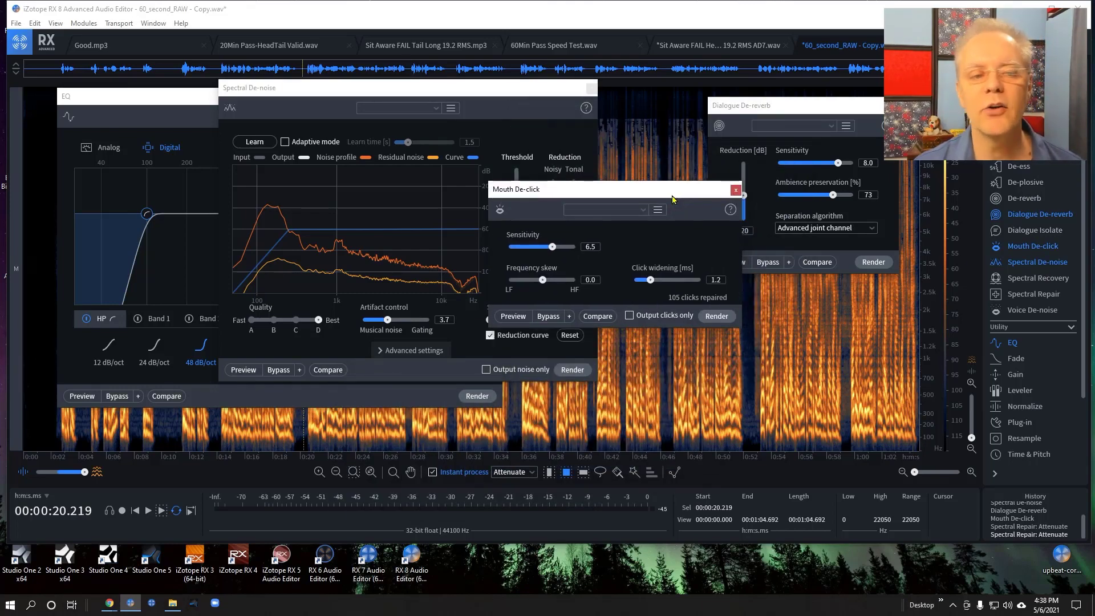
{"action": "left_click_drag", "start_coordinate": [552, 247], "coordinate": [555, 251]}
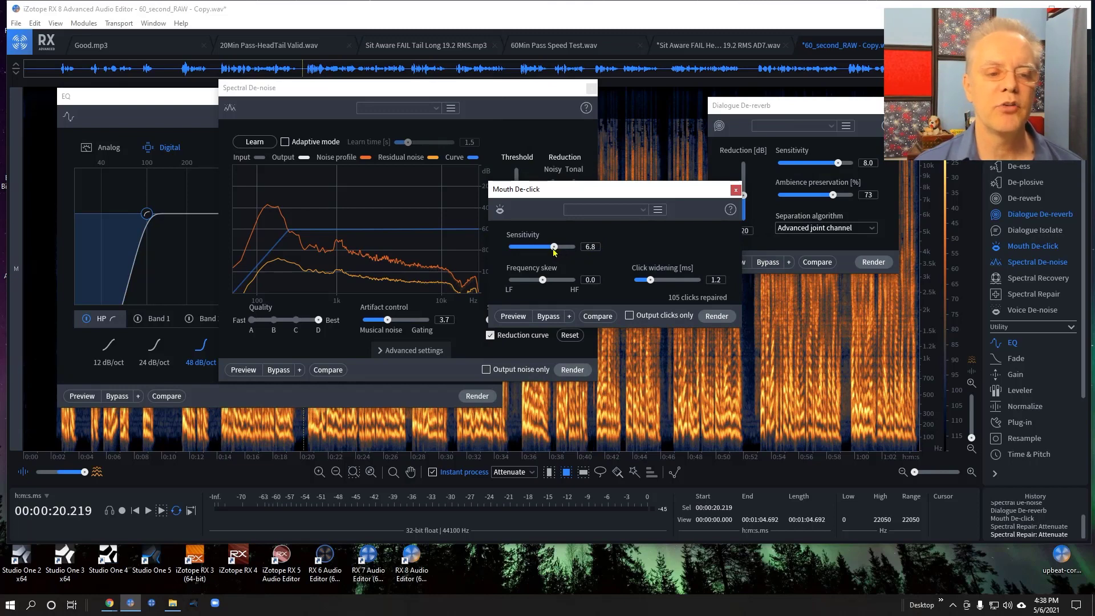
{"action": "left_click_drag", "start_coordinate": [557, 252], "coordinate": [541, 252]}
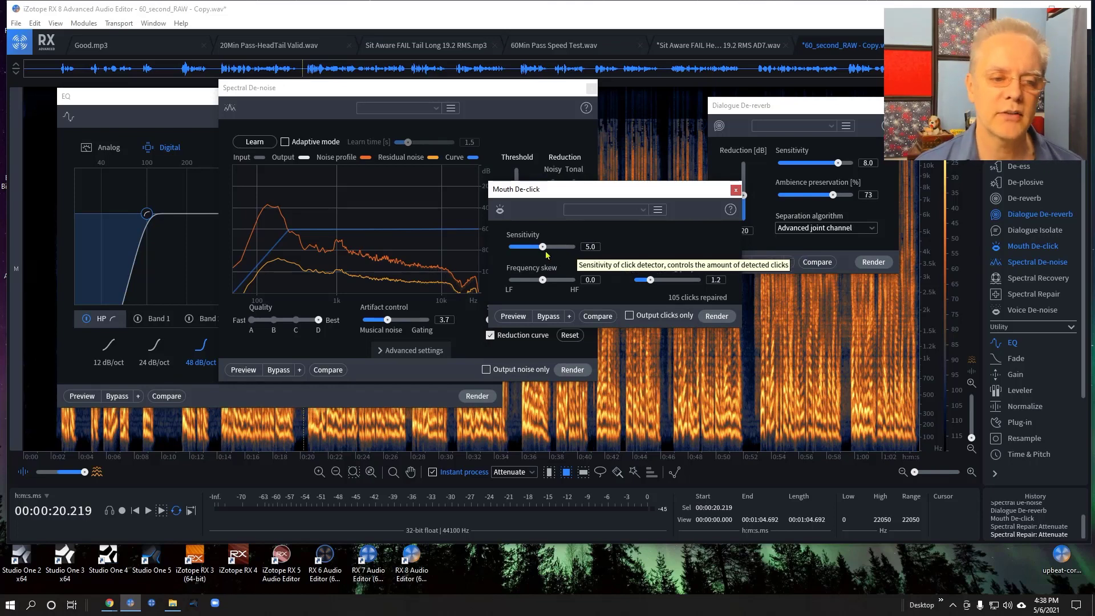
{"action": "left_click_drag", "start_coordinate": [545, 250], "coordinate": [545, 250]}
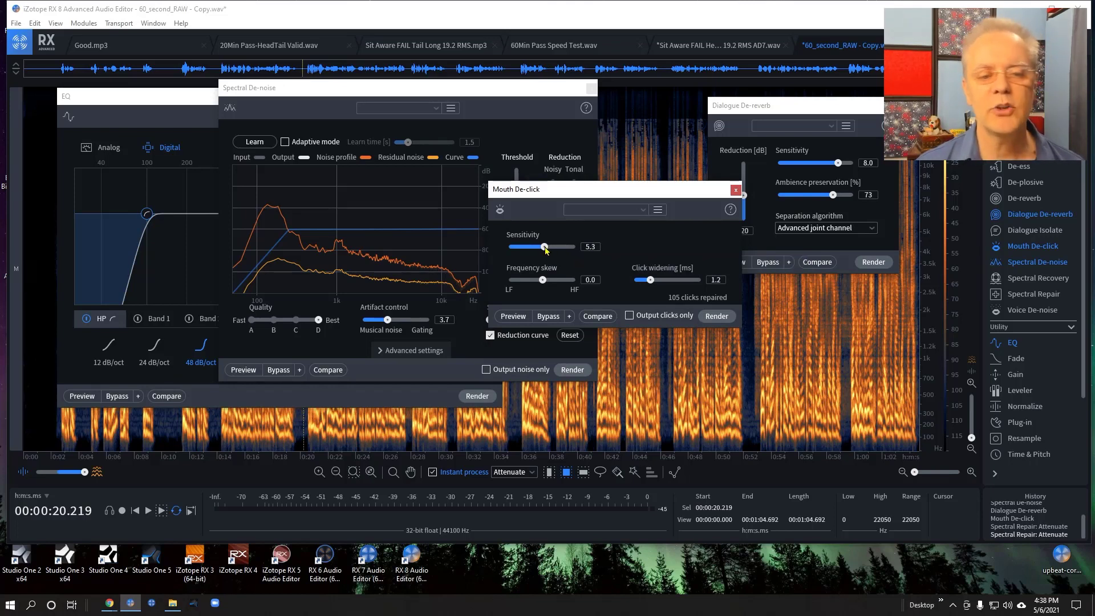
Close the Mouth De-click, Spectral De-noise, EQ and Dialogue De-reverb windows.
{"action": "left_click", "coordinate": [736, 190]}
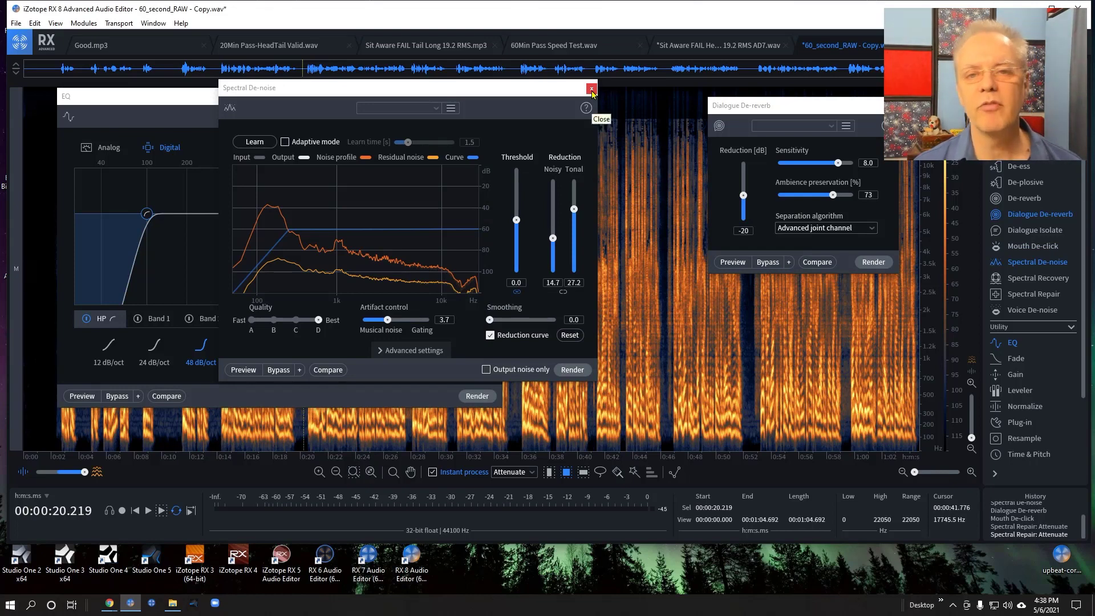
{"action": "left_click", "coordinate": [591, 88]}
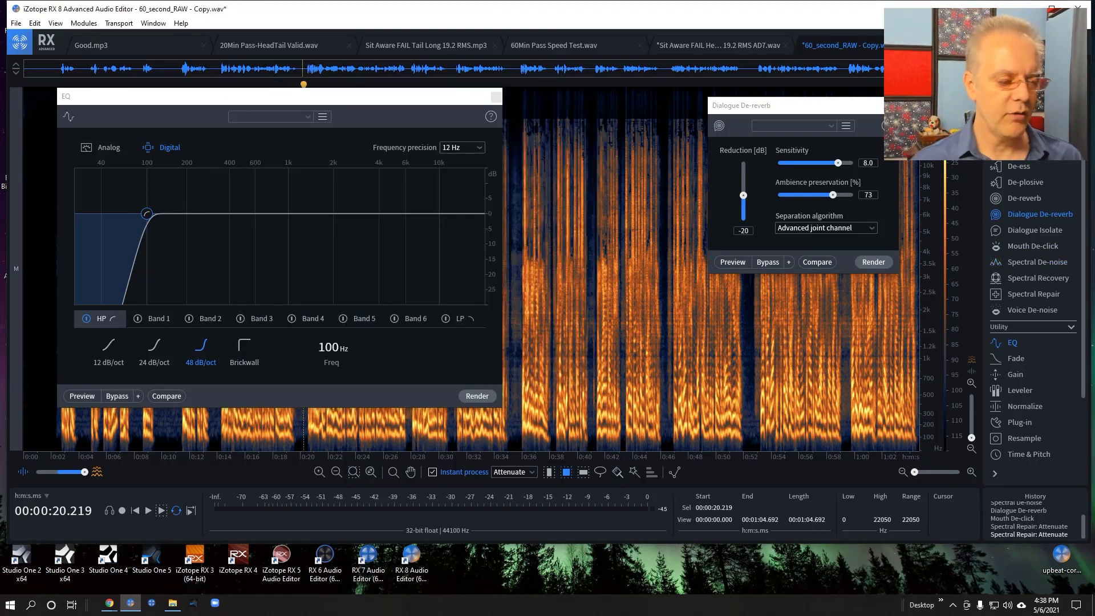
{"action": "left_click", "coordinate": [495, 98]}
{"action": "left_click", "coordinate": [891, 105]}
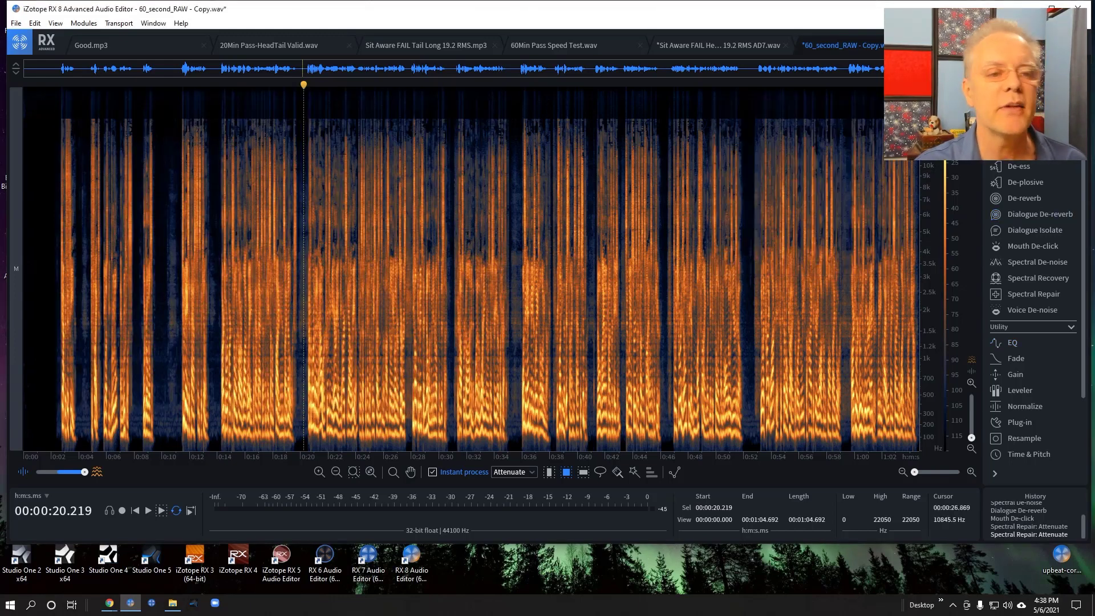
Play the processed recording from the 36-second mark and stop playback.
{"action": "left_click", "coordinate": [522, 199]}
{"action": "key", "text": "space"}
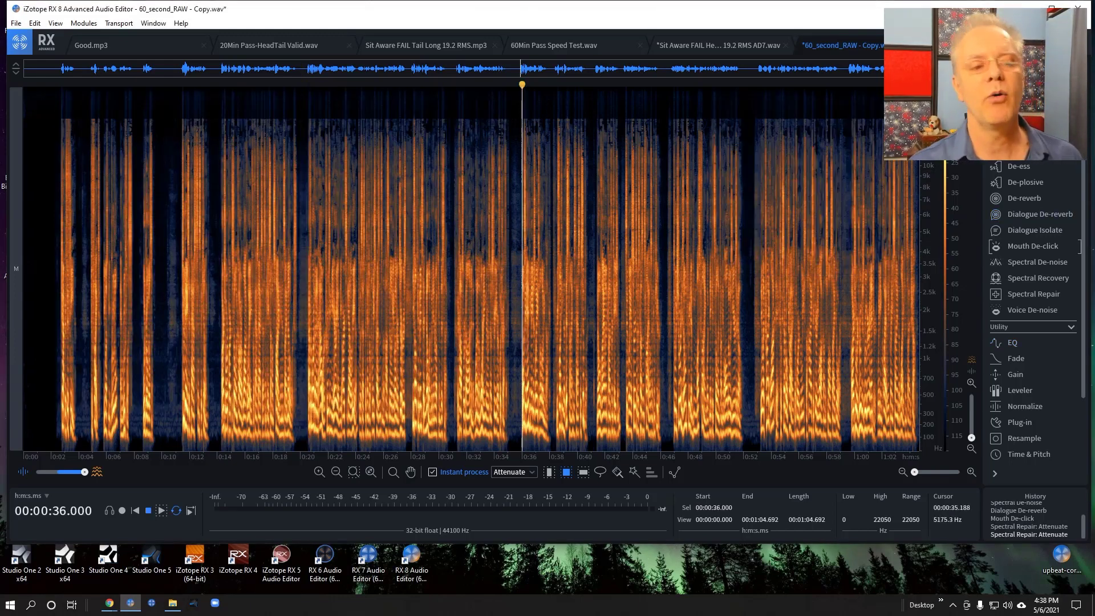
{"action": "key", "text": "space"}
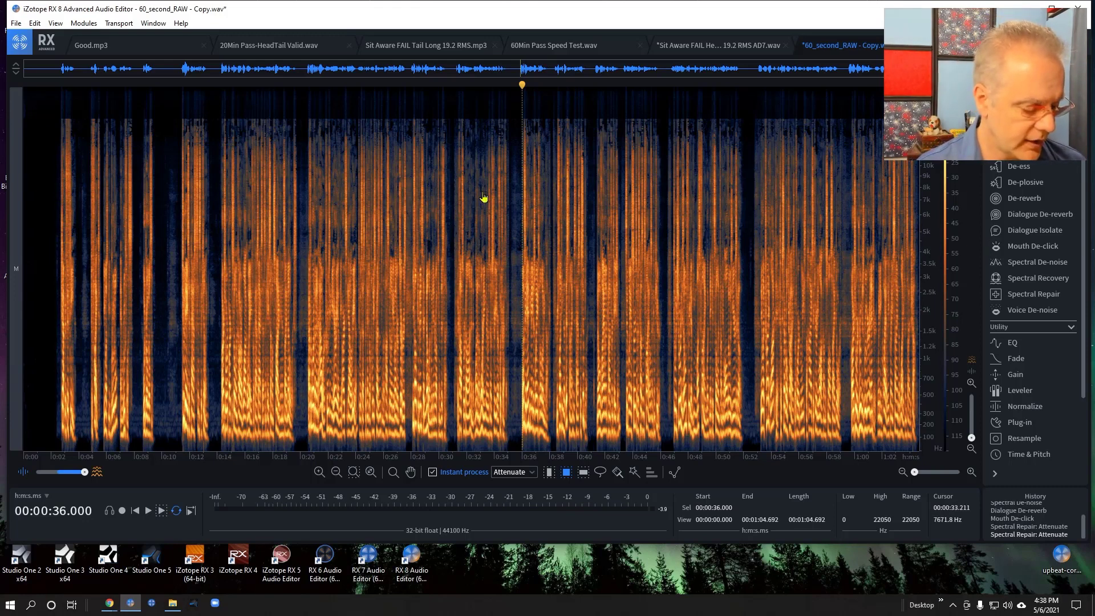
Undo all processing on the recording back to its initial state.
{"action": "key", "text": "ctrl+z"}
{"action": "key", "text": "ctrl+z"}
{"action": "key", "text": "ctrl+z"}
{"action": "key", "text": "ctrl+z"}
{"action": "key", "text": "ctrl+z"}
{"action": "key", "text": "ctrl+z"}
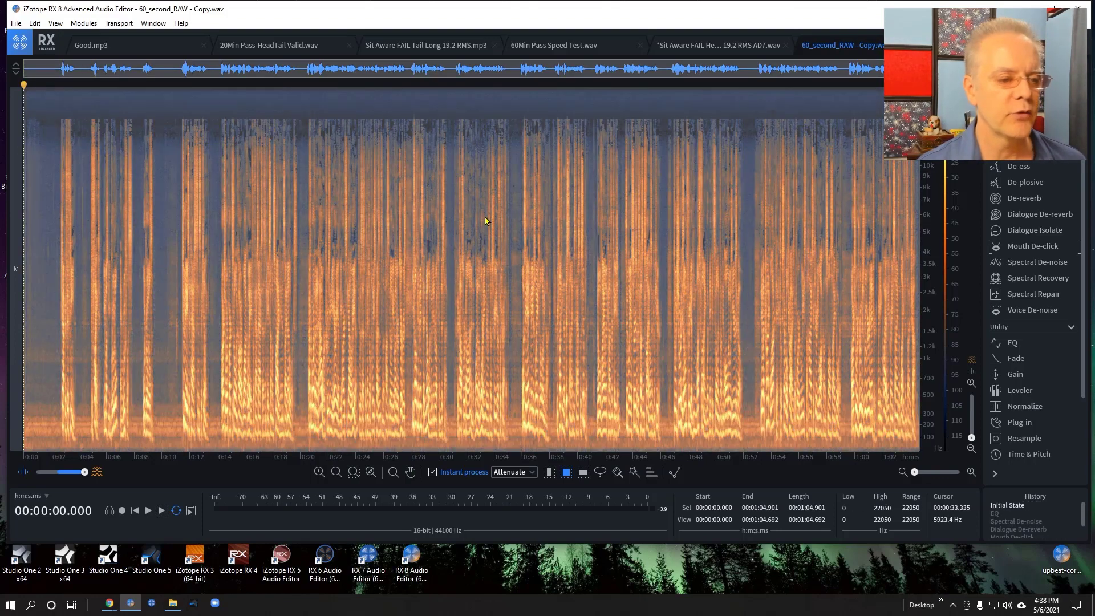
Play a short stretch of the unprocessed recording from about 30.5 seconds.
{"action": "left_click", "coordinate": [446, 240]}
{"action": "key", "text": "space"}
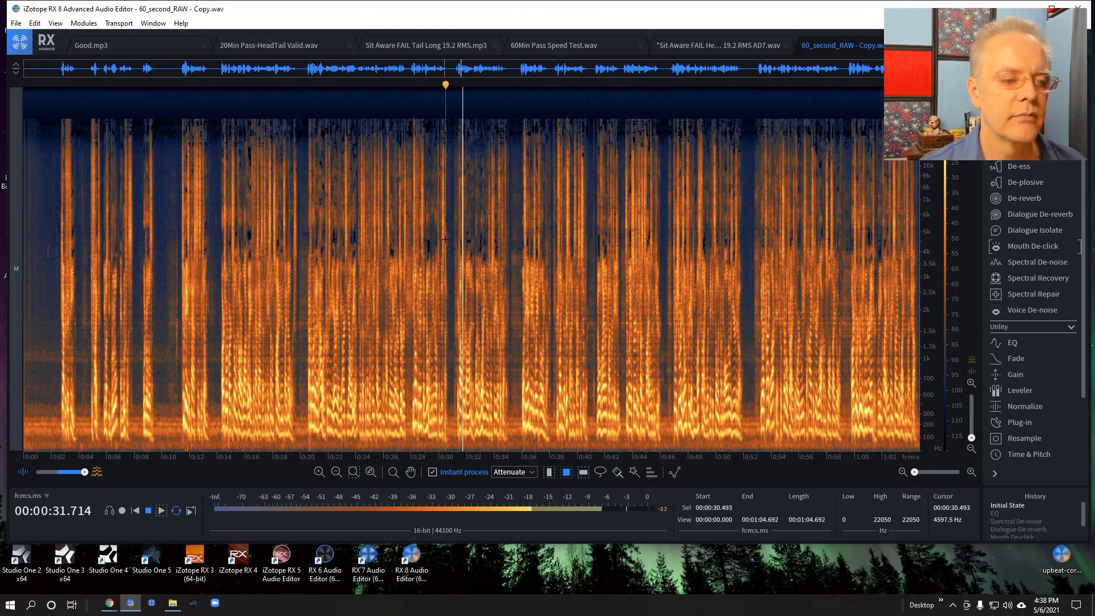
{"action": "key", "text": "space"}
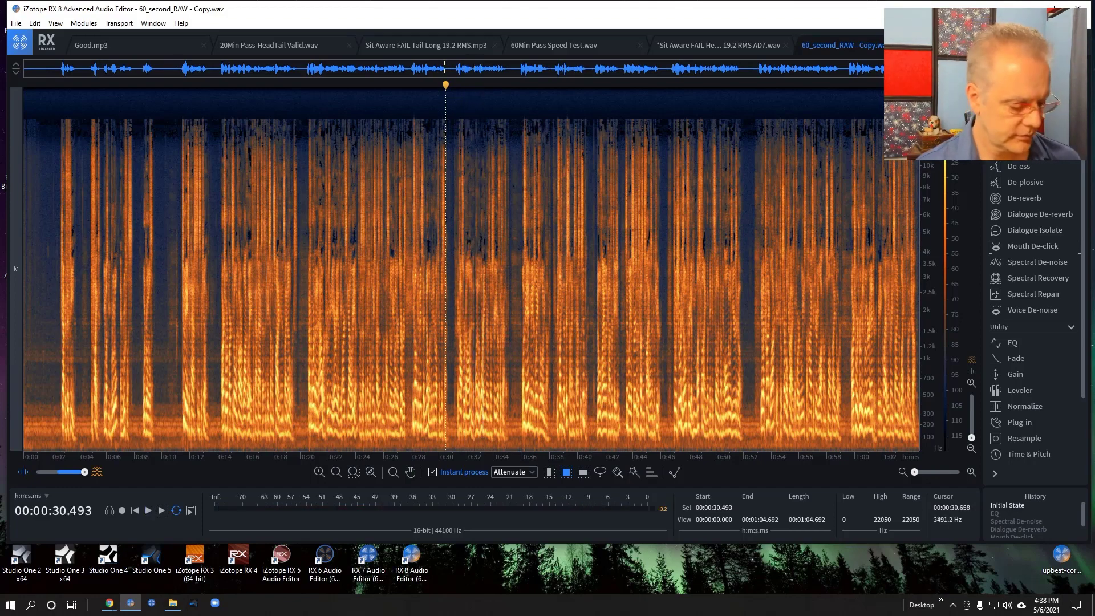
Redo all the undone processing up to the last Spectral Repair: Attenuate.
{"action": "key", "text": "ctrl+y"}
{"action": "key", "text": "ctrl+y"}
{"action": "key", "text": "ctrl+y"}
{"action": "key", "text": "ctrl+y"}
{"action": "key", "text": "ctrl+y"}
{"action": "key", "text": "ctrl+y"}
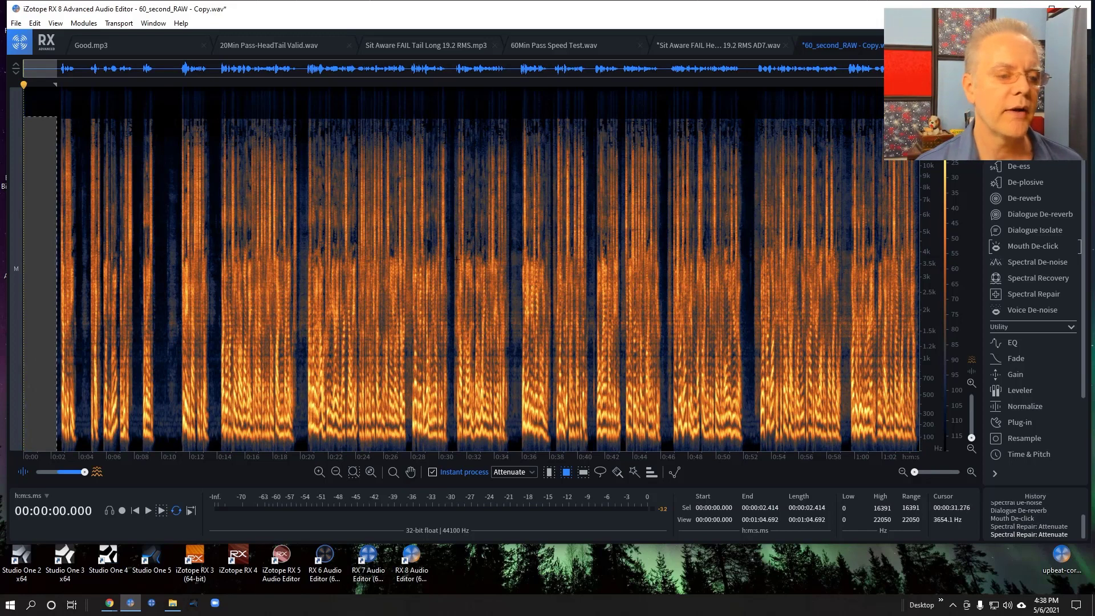
Play the restored processed recording from about 31.3 seconds for comparison with the raw version.
{"action": "left_click", "coordinate": [457, 329]}
{"action": "key", "text": "space"}
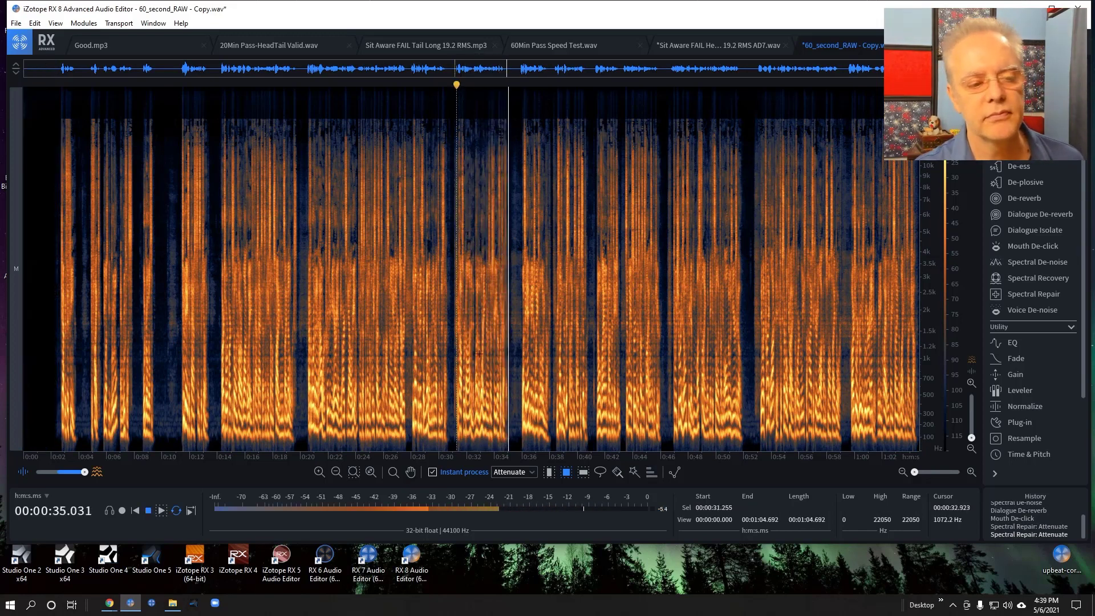
{"action": "key", "text": "space"}
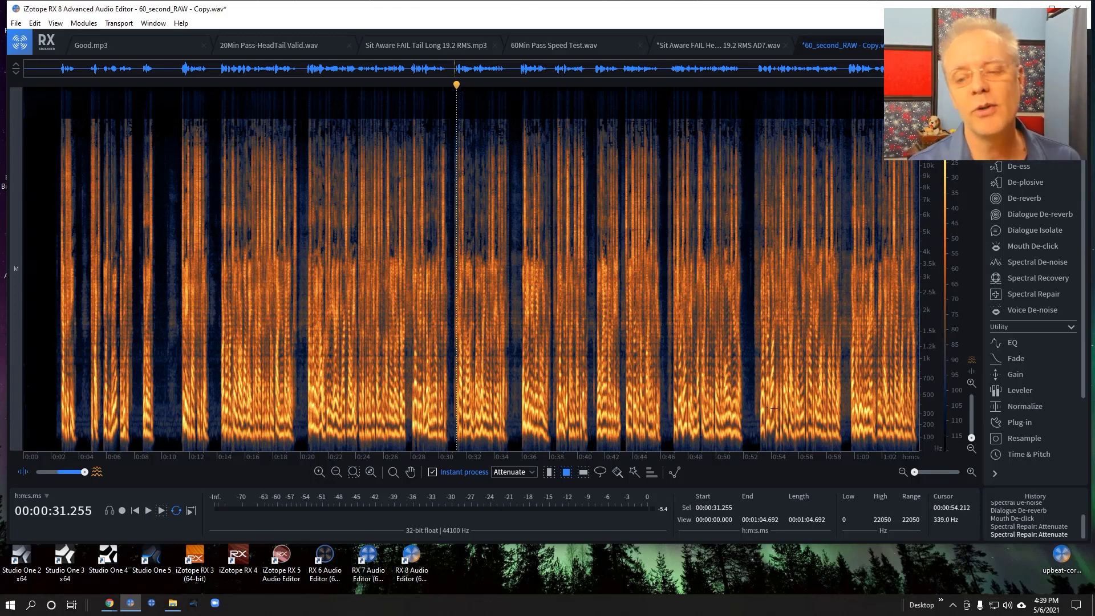
Open EQ and Spectral De-noise with overlapping windows, and close the unneeded Spectral Recovery window.
{"action": "left_click", "coordinate": [999, 342]}
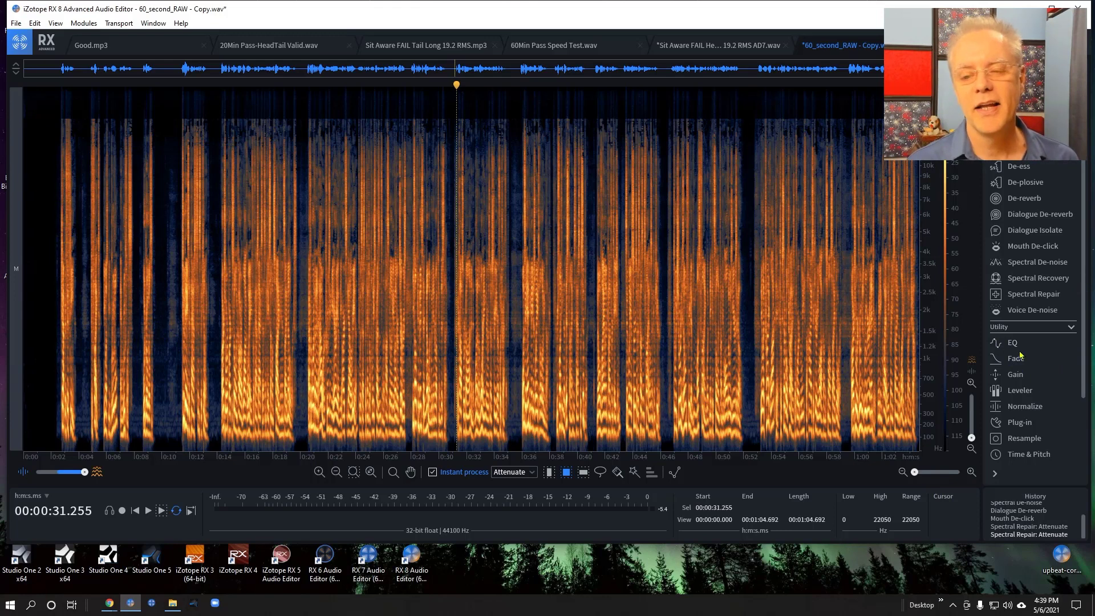
{"action": "left_click", "coordinate": [1023, 279]}
{"action": "left_click", "coordinate": [1024, 263]}
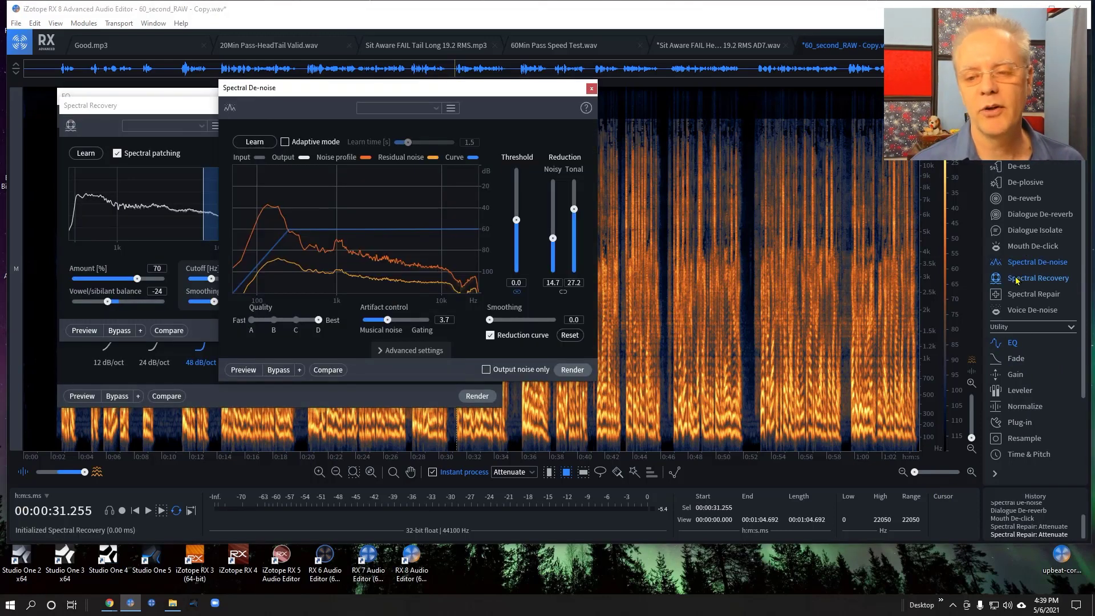
{"action": "left_click", "coordinate": [181, 105]}
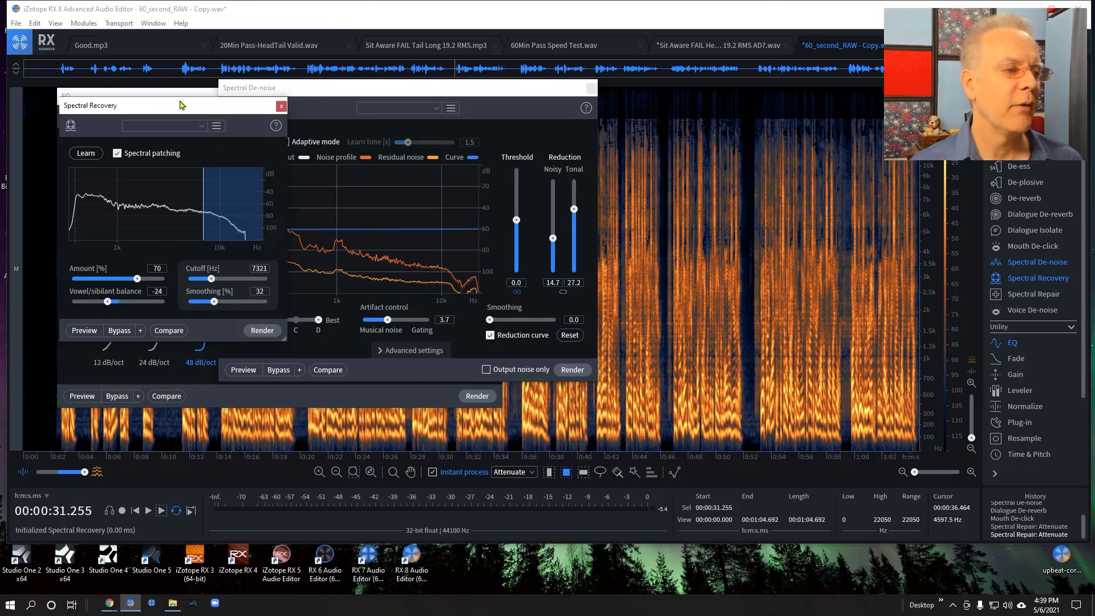
{"action": "left_click", "coordinate": [281, 106]}
{"action": "mouse_move", "coordinate": [393, 90]}
{"action": "left_mouse_down"}
{"action": "mouse_move", "coordinate": [342, 140]}
{"action": "mouse_move", "coordinate": [392, 104]}
{"action": "left_mouse_up"}
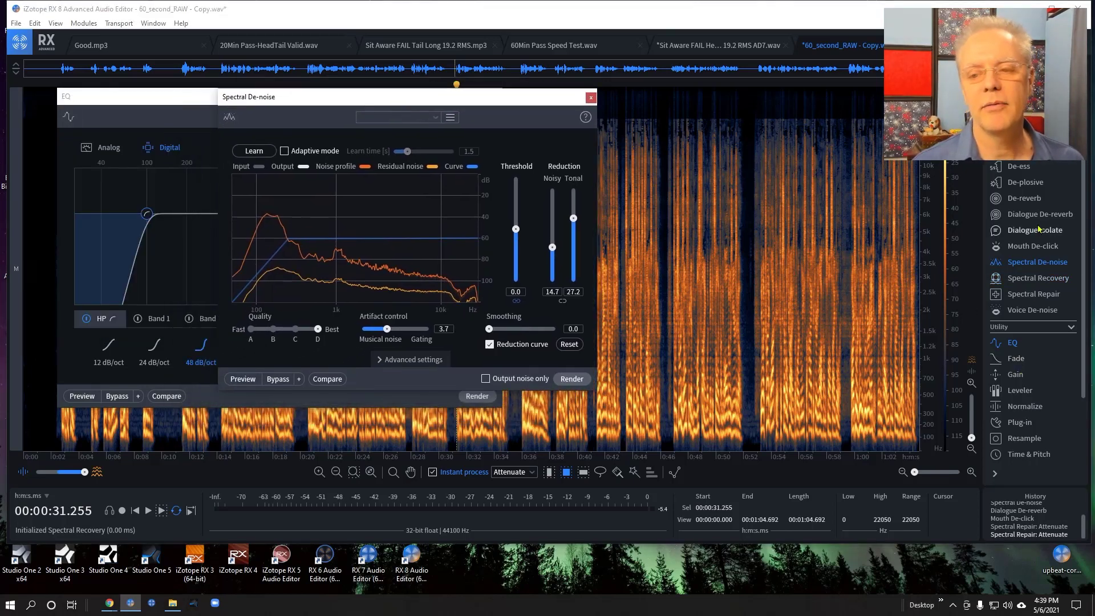
Open De-reverb and Dialogue De-reverb and arrange their windows side by side next to Spectral De-noise.
{"action": "left_click", "coordinate": [1038, 199]}
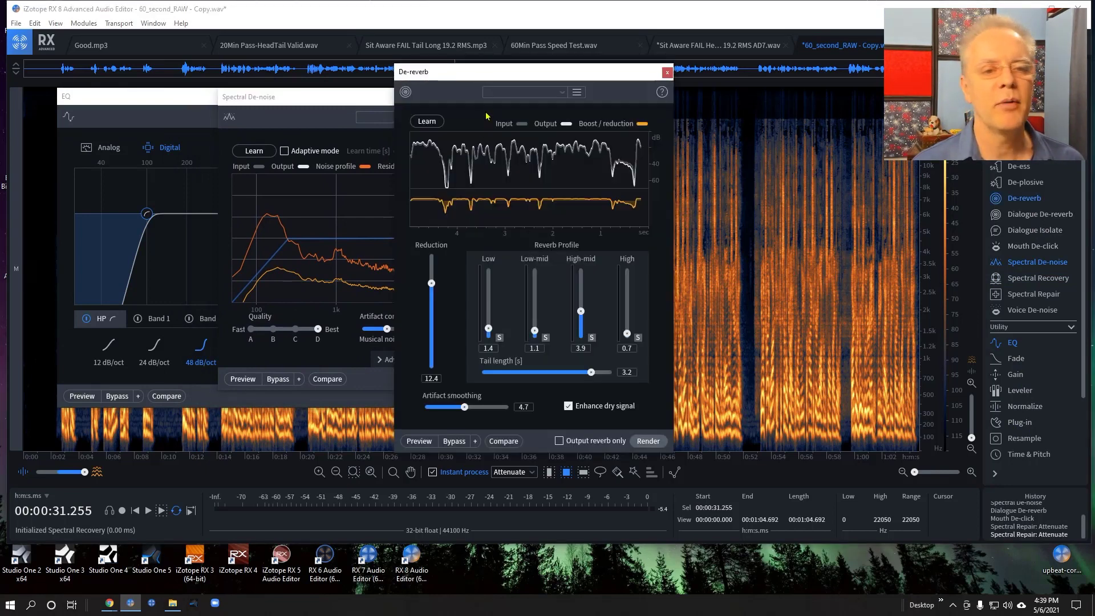
{"action": "left_click", "coordinate": [1039, 215]}
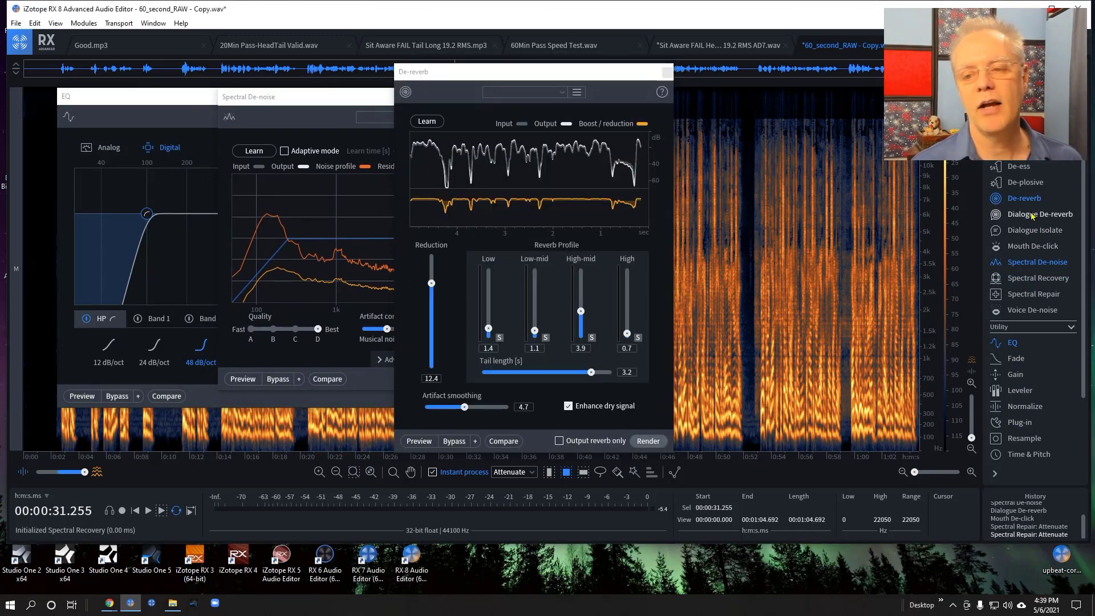
{"action": "left_click_drag", "start_coordinate": [824, 110], "coordinate": [798, 149]}
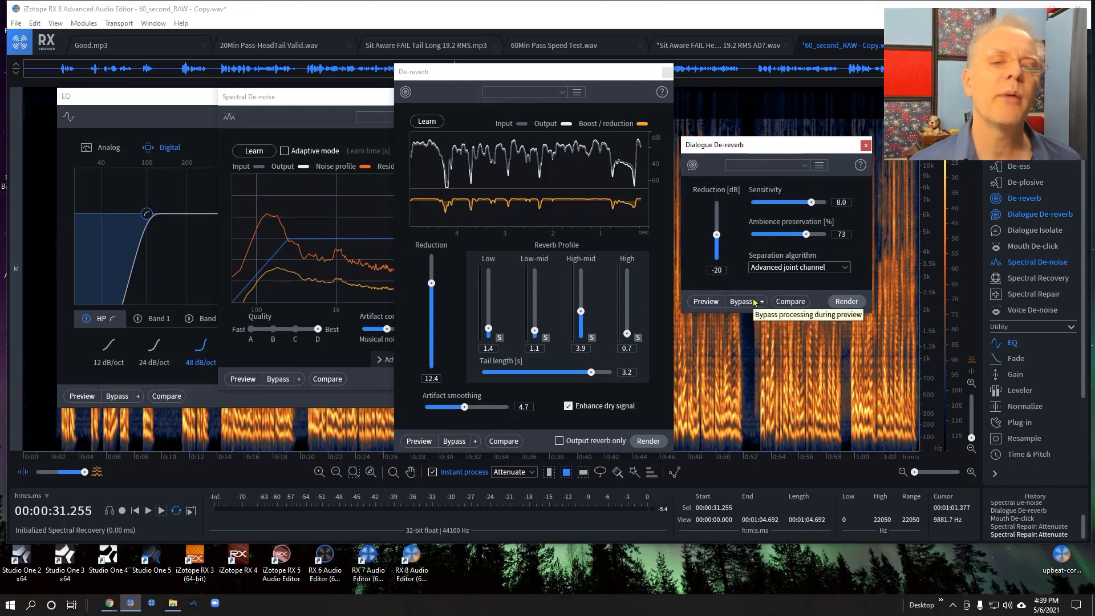
{"action": "left_click", "coordinate": [490, 83]}
{"action": "mouse_move", "coordinate": [490, 82]}
{"action": "left_mouse_down"}
{"action": "mouse_move", "coordinate": [504, 97]}
{"action": "mouse_move", "coordinate": [481, 83]}
{"action": "left_mouse_up"}
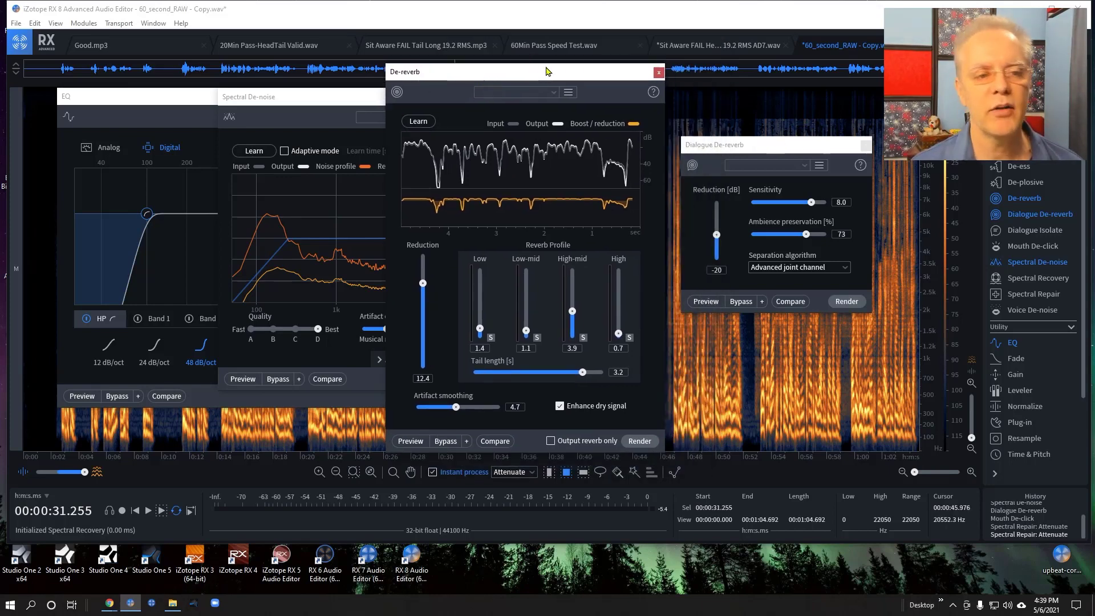
{"action": "left_click_drag", "start_coordinate": [547, 71], "coordinate": [556, 43]}
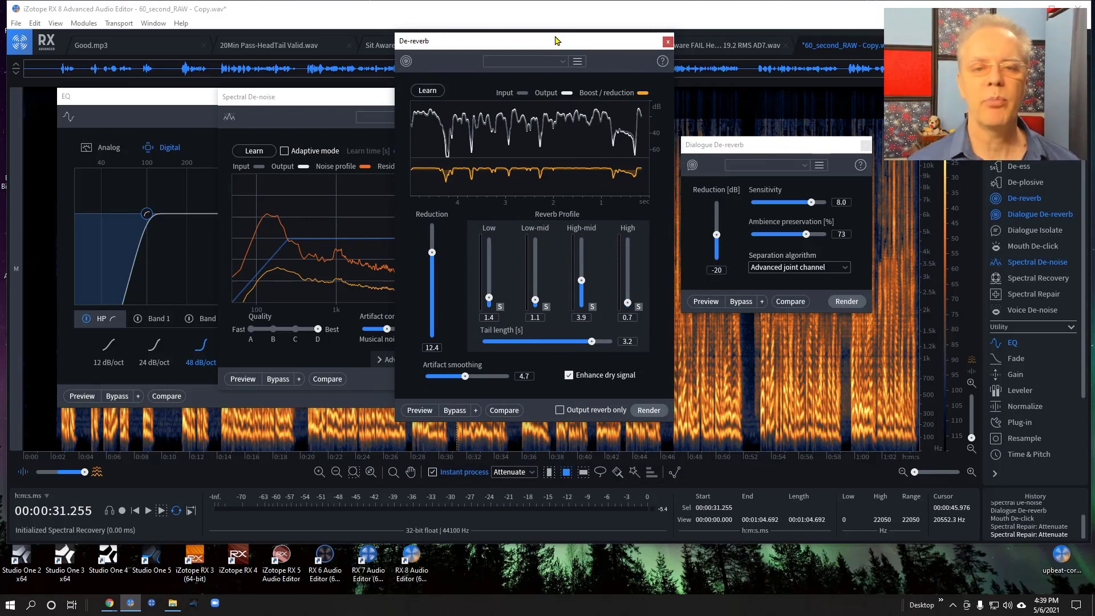
{"action": "mouse_move", "coordinate": [556, 41]}
{"action": "left_mouse_down"}
{"action": "mouse_move", "coordinate": [557, 54]}
{"action": "mouse_move", "coordinate": [554, 36]}
{"action": "left_mouse_up"}
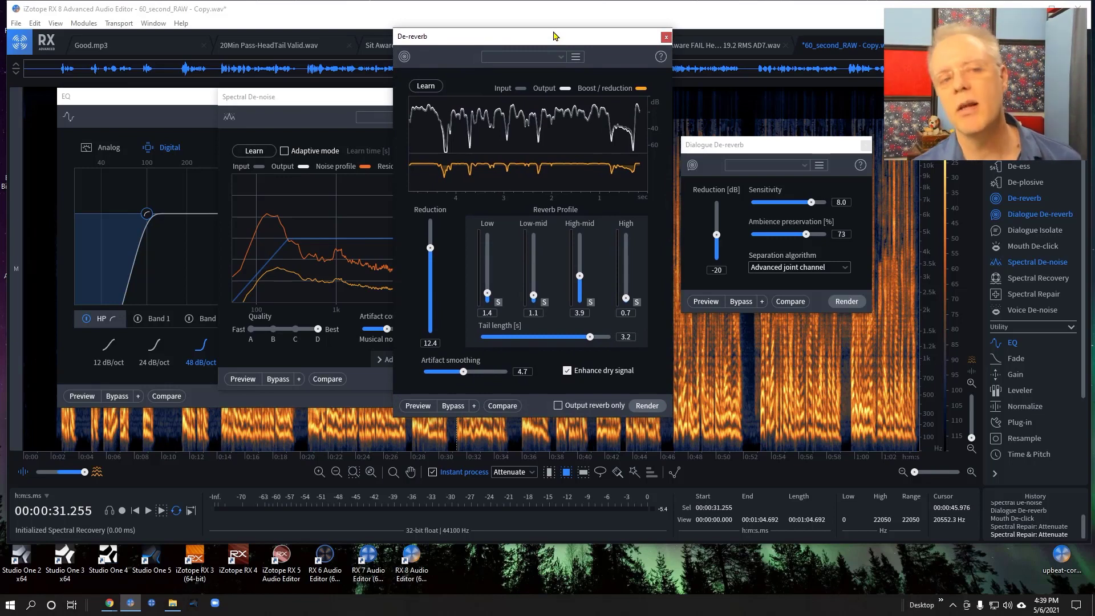
{"action": "mouse_move", "coordinate": [564, 41]}
{"action": "left_mouse_down"}
{"action": "mouse_move", "coordinate": [553, 84]}
{"action": "mouse_move", "coordinate": [556, 45]}
{"action": "left_mouse_up"}
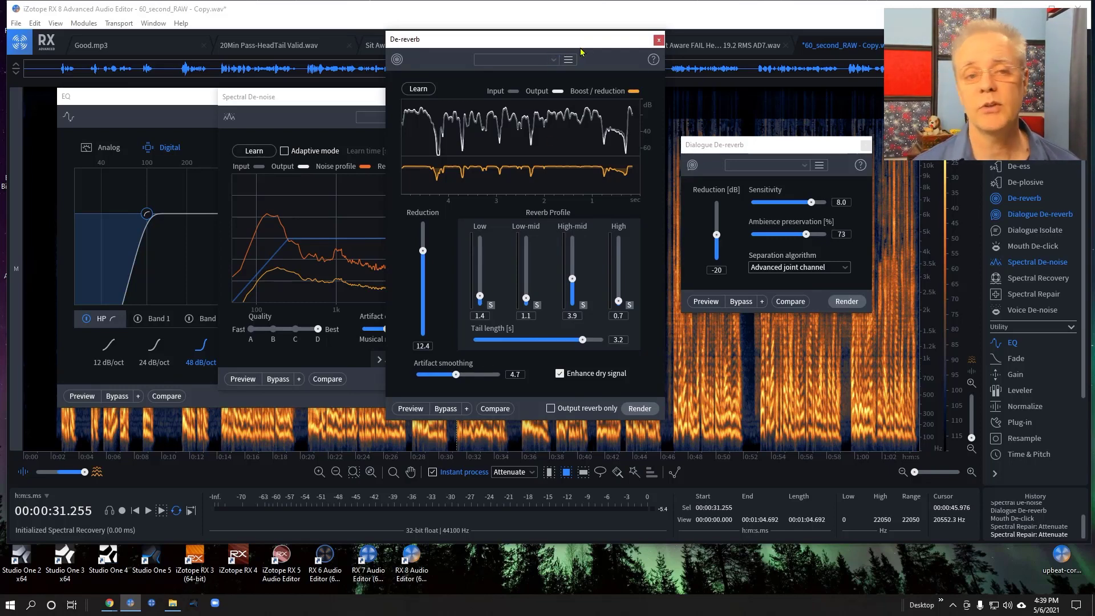
Reposition the De-reverb window higher over the spectrogram and move Dialogue De-reverb further away from it.
{"action": "mouse_move", "coordinate": [547, 42]}
{"action": "left_mouse_down"}
{"action": "mouse_move", "coordinate": [547, 73]}
{"action": "mouse_move", "coordinate": [549, 47]}
{"action": "left_mouse_up"}
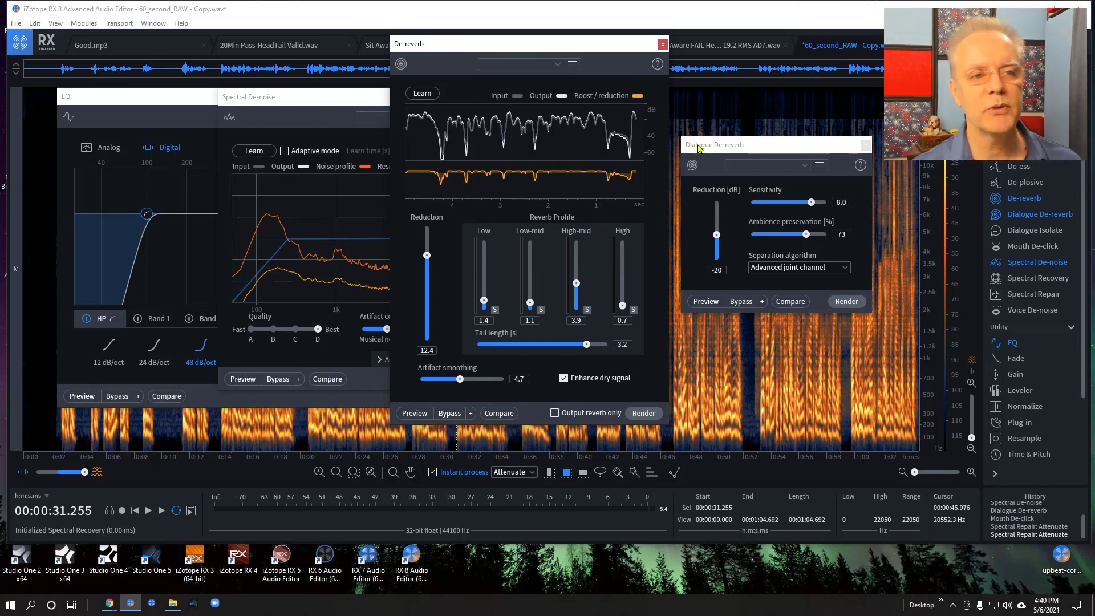
{"action": "left_click_drag", "start_coordinate": [589, 53], "coordinate": [591, 44]}
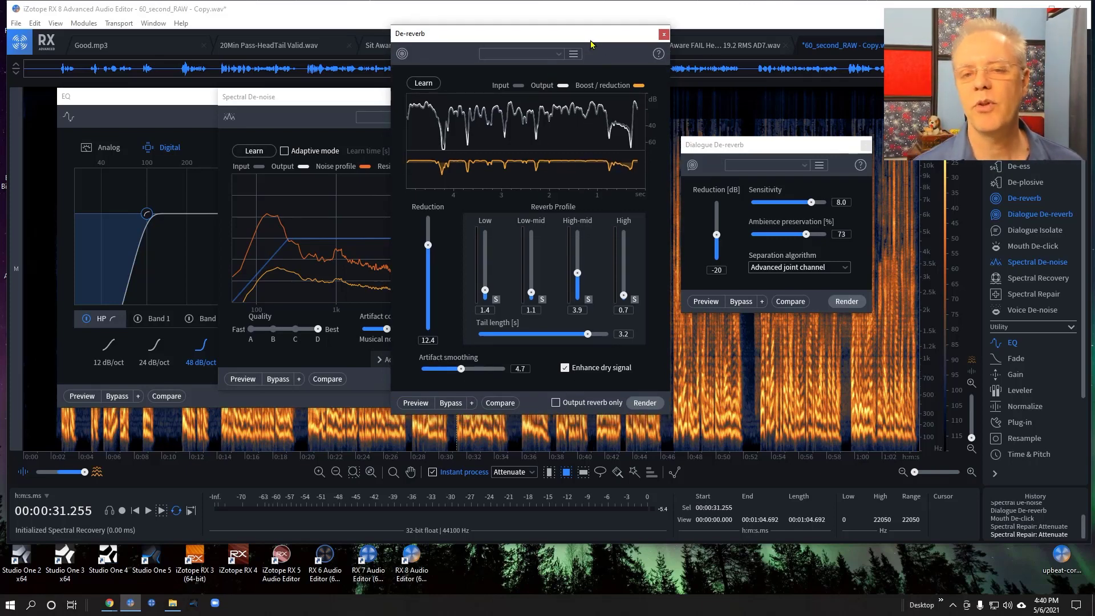
{"action": "left_click", "coordinate": [746, 114]}
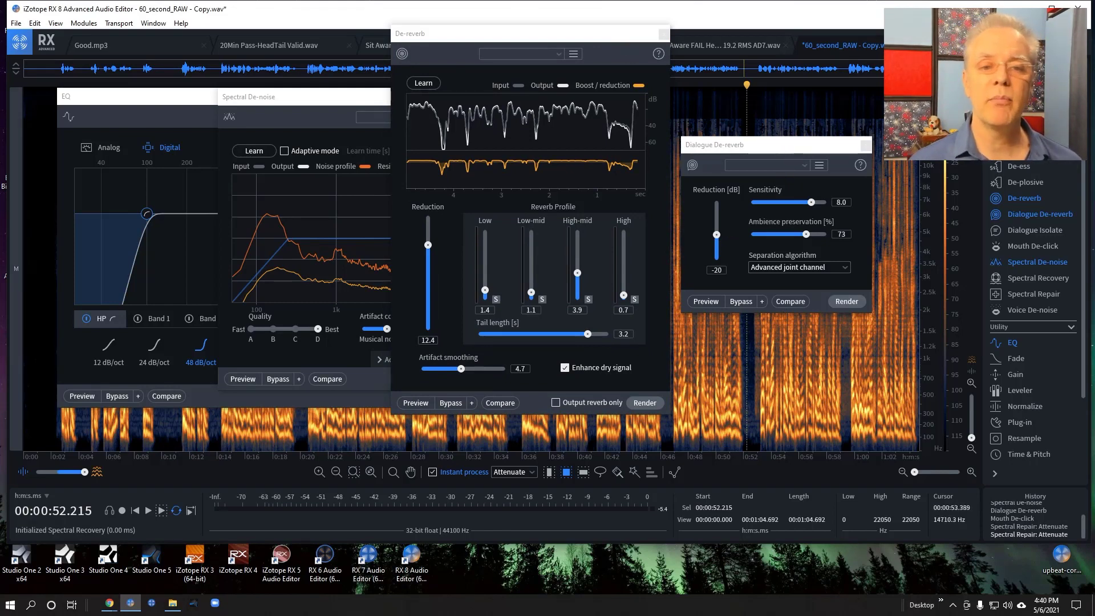
{"action": "left_click_drag", "start_coordinate": [791, 150], "coordinate": [816, 149]}
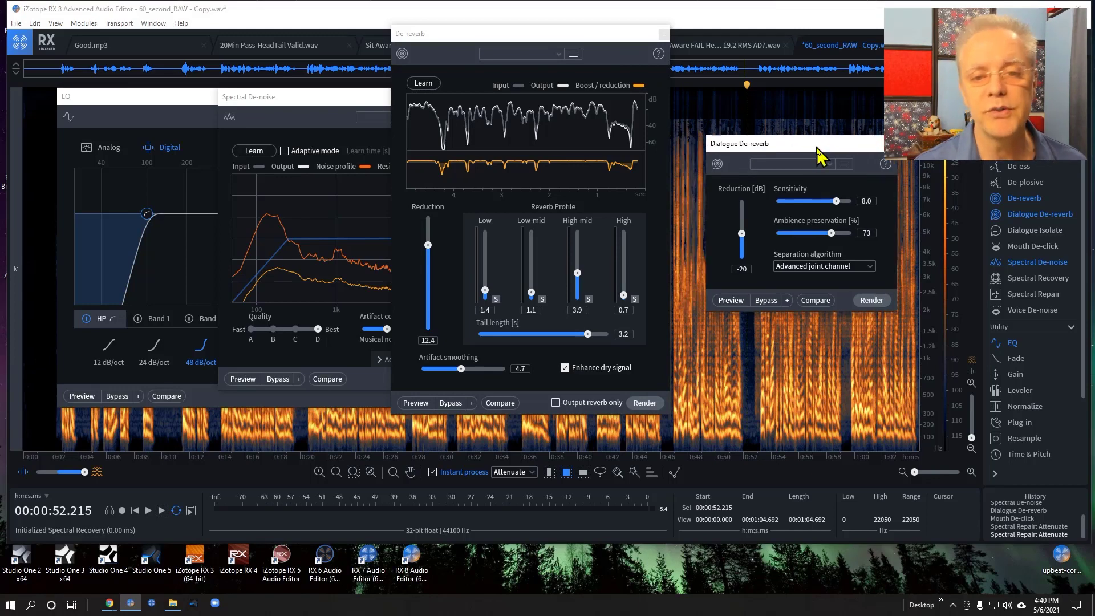
{"action": "left_click", "coordinate": [745, 109]}
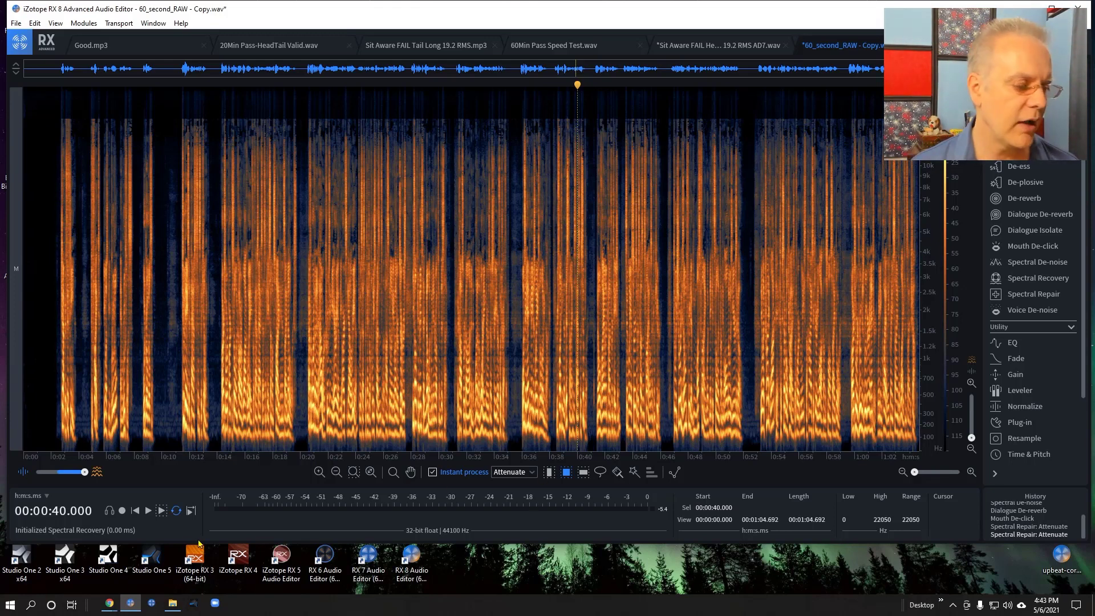
Switch to the Chrome window with the Elementor profile page and open vojumpstart.com in a new tab.
{"action": "mouse_move", "coordinate": [109, 600]}
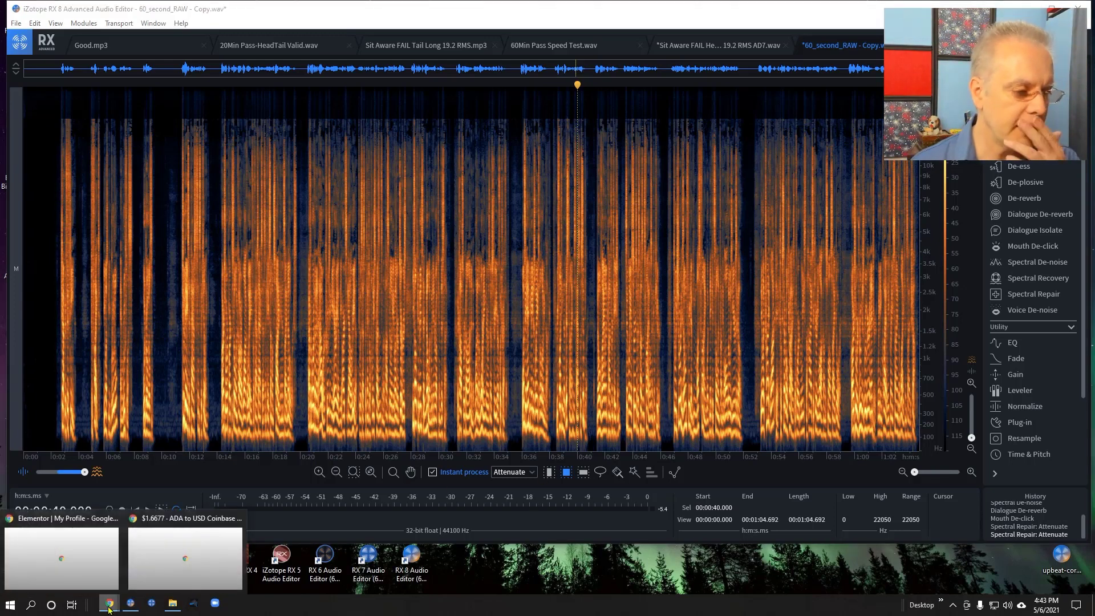
{"action": "mouse_move", "coordinate": [142, 572]}
{"action": "left_click", "coordinate": [86, 565]}
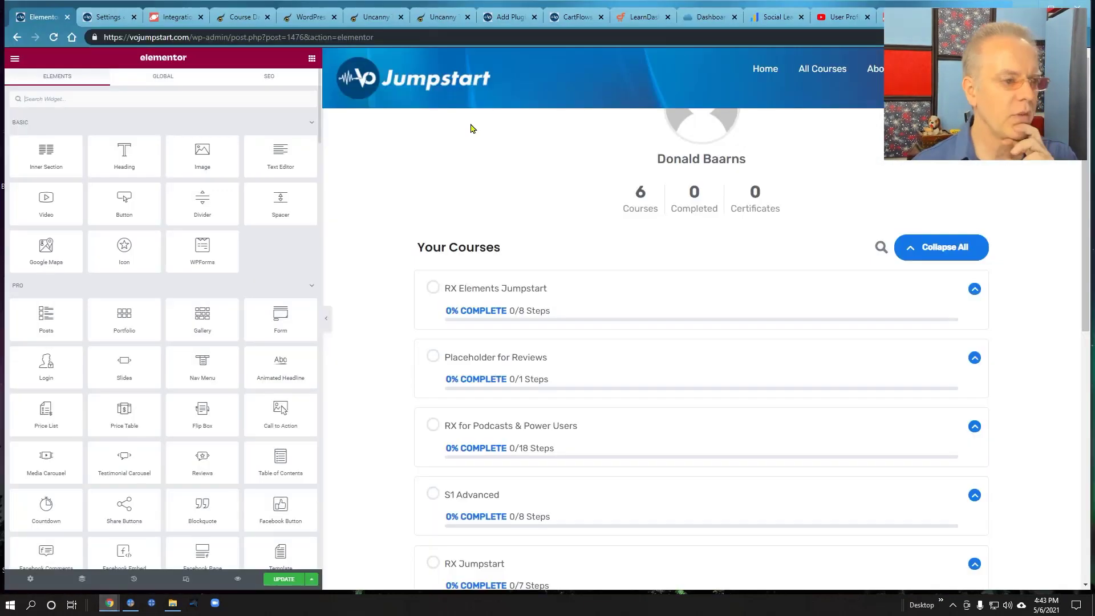
{"action": "key", "text": "ctrl+t"}
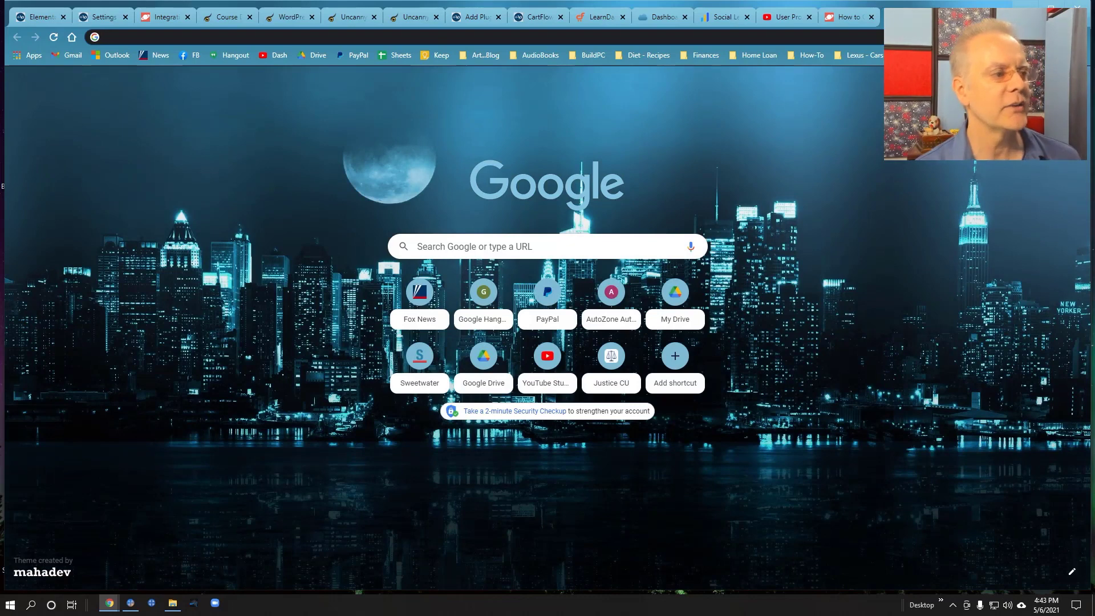
{"action": "type", "text": "vo"}
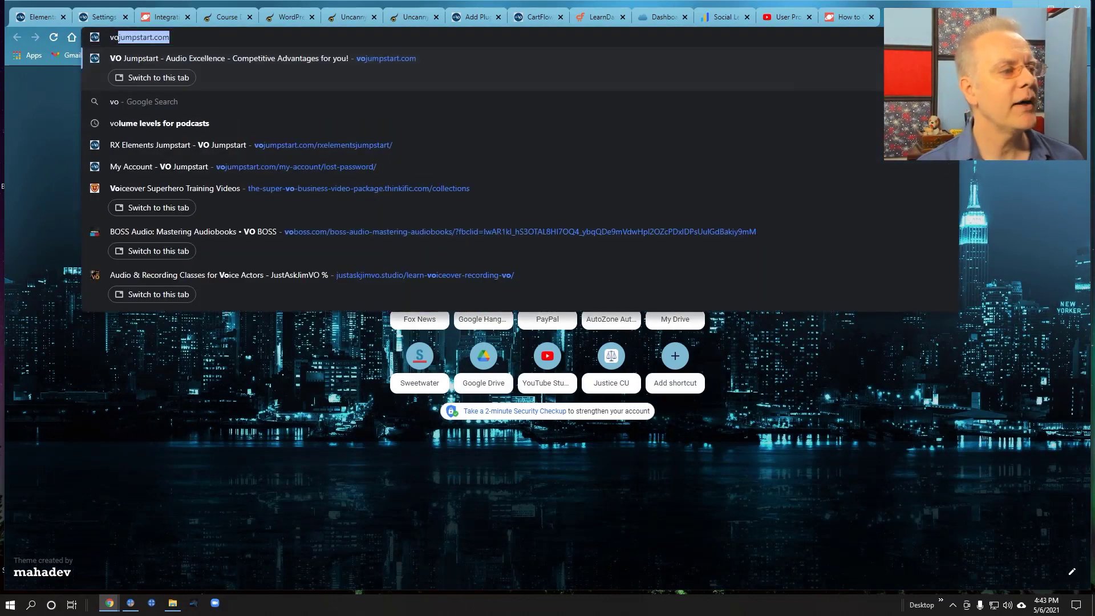
{"action": "type", "text": "jumpstart"}
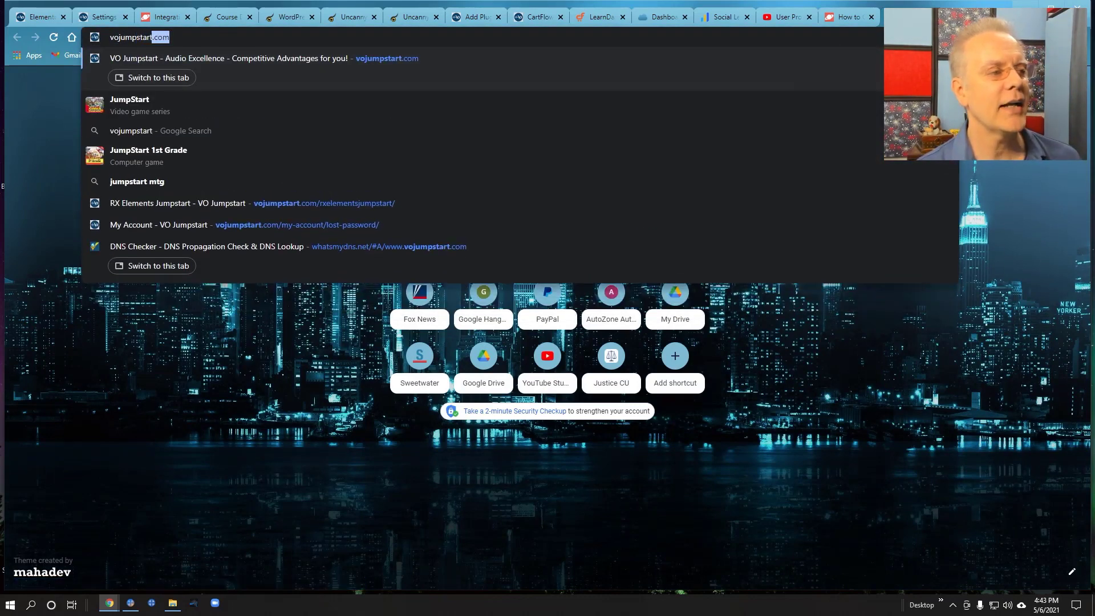
{"action": "type", "text": ".com"}
{"action": "key", "text": "Return"}
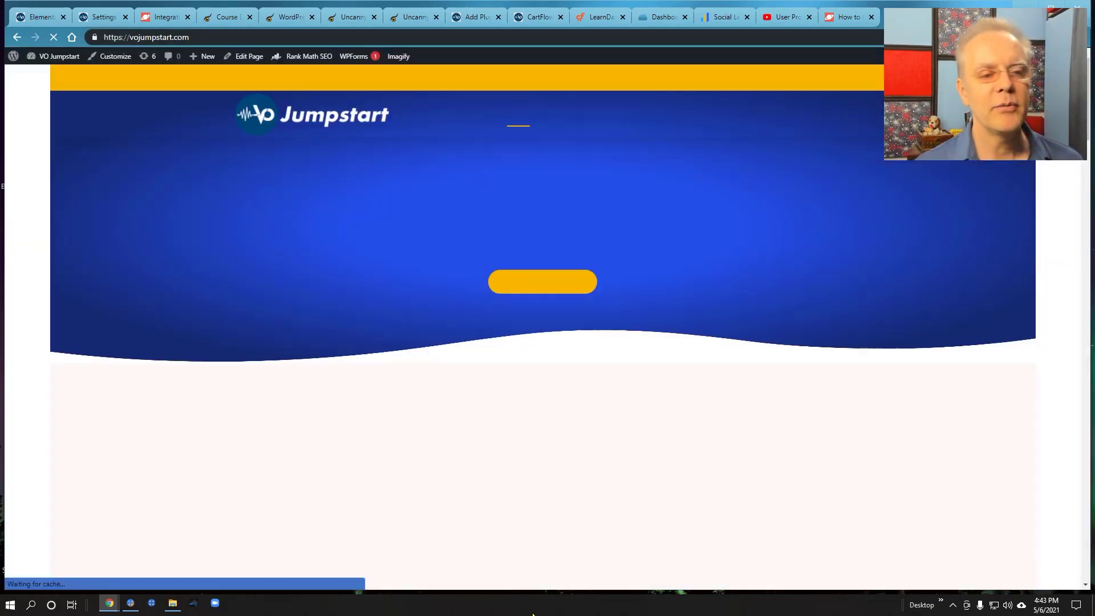
Browse the course cards on the VO Jumpstart home page and open the RX Elements Jumpstart course.
{"action": "scroll", "coordinate": [686, 476], "scroll_direction": "down", "scroll_amount": 9}
{"action": "scroll", "coordinate": [687, 476], "scroll_direction": "down", "scroll_amount": 5}
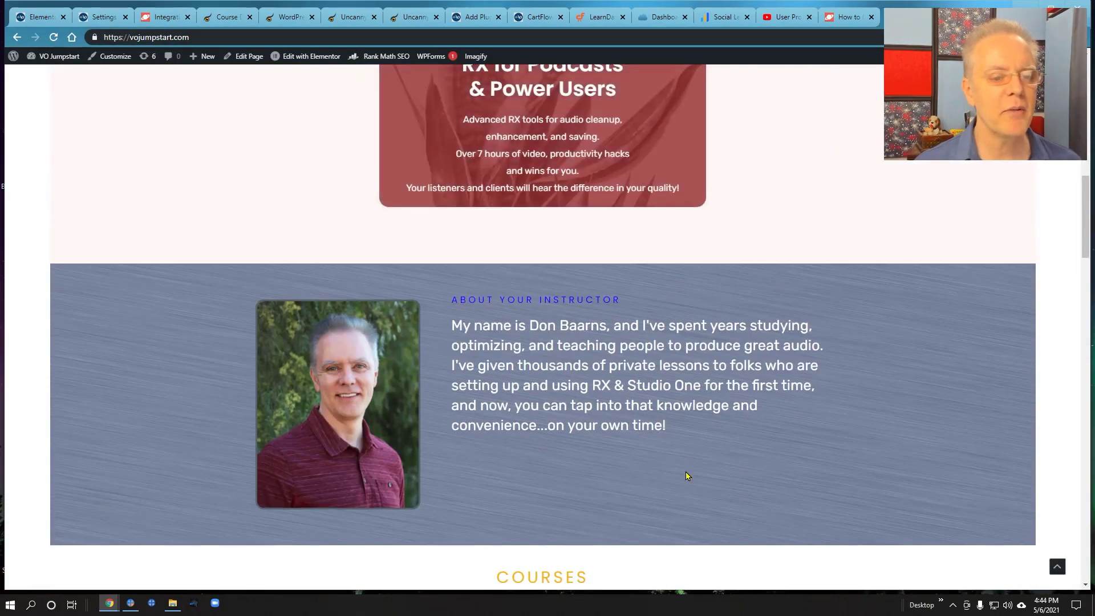
{"action": "scroll", "coordinate": [687, 476], "scroll_direction": "up", "scroll_amount": 7}
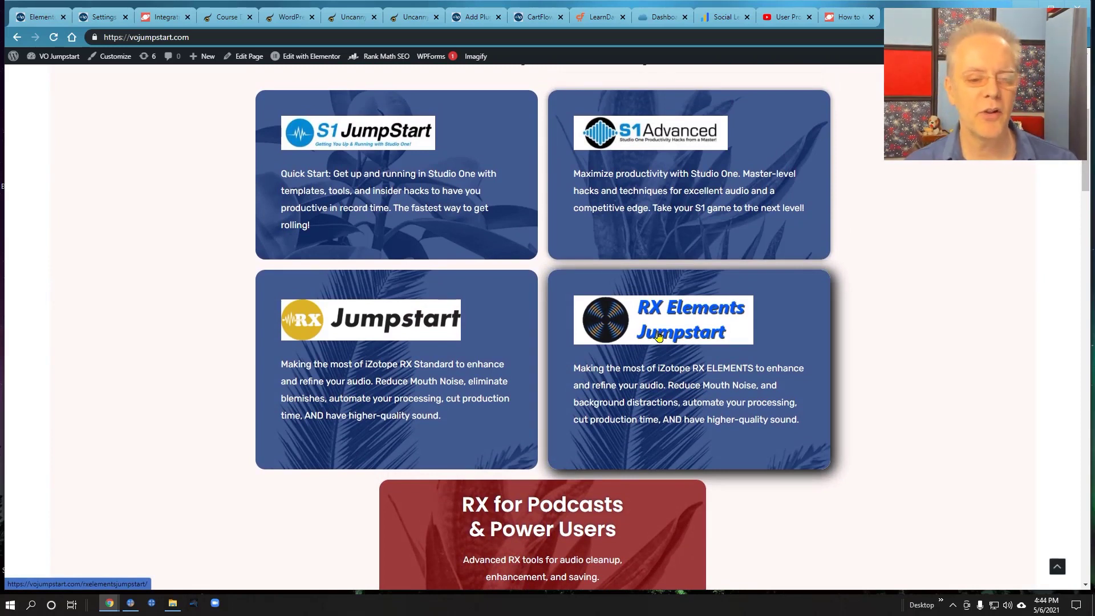
{"action": "left_click", "coordinate": [731, 339]}
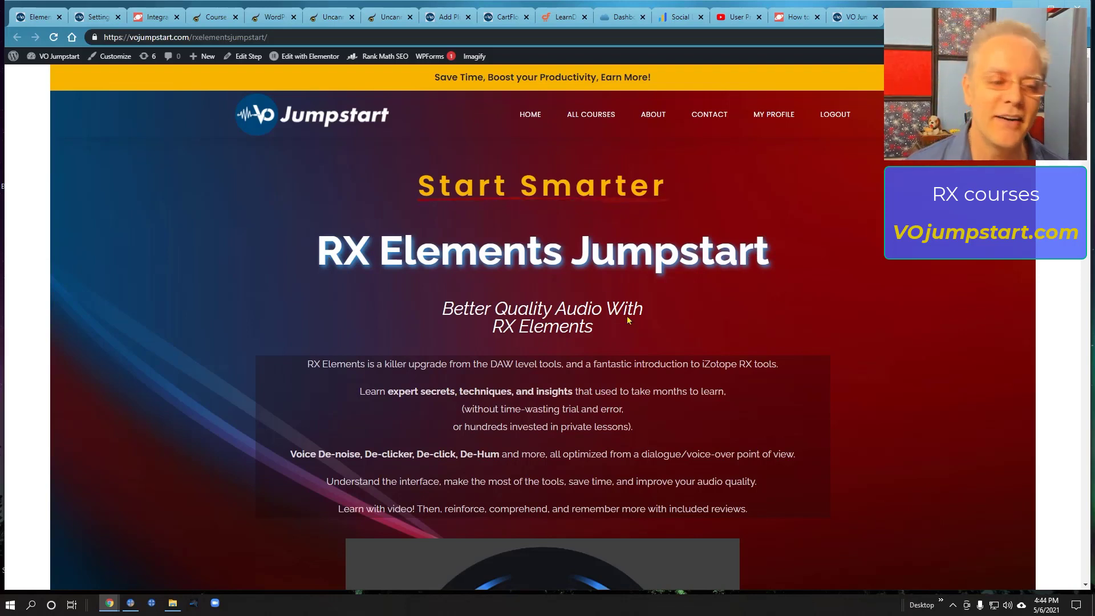
Highlight the RX Elements Jumpstart title and review the course page's introduction, lesson list and instructor section.
{"action": "left_click_drag", "start_coordinate": [318, 261], "coordinate": [771, 268]}
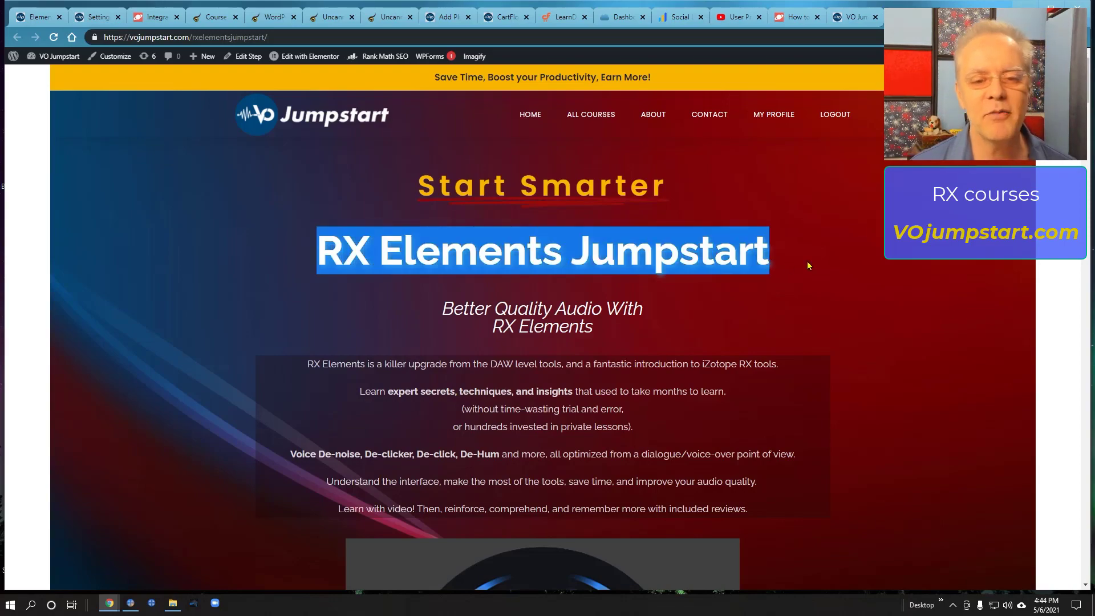
{"action": "scroll", "coordinate": [882, 329], "scroll_direction": "down", "scroll_amount": 15}
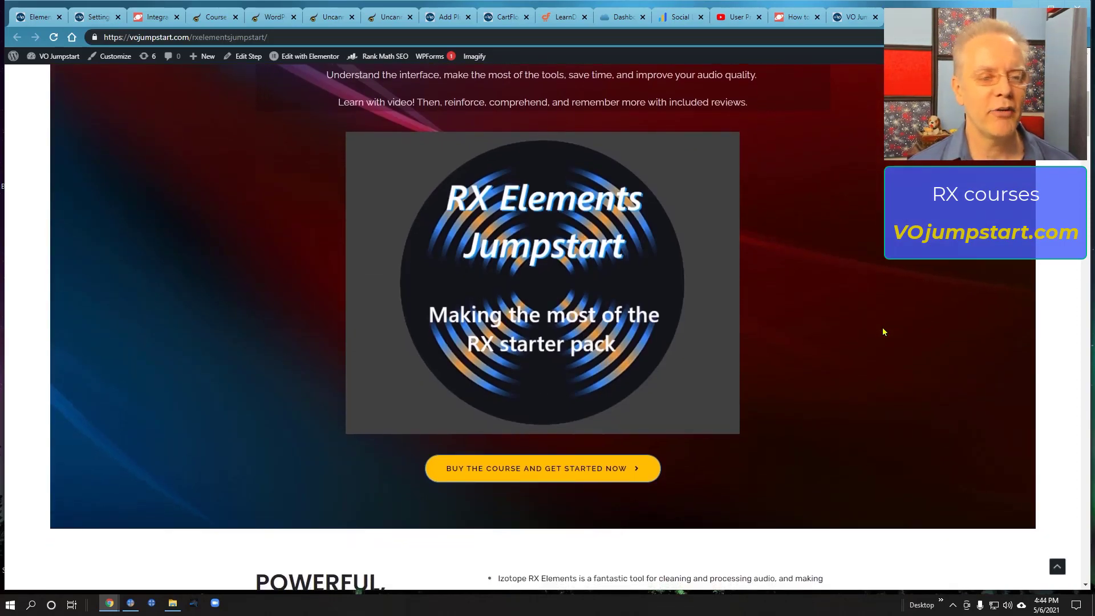
{"action": "scroll", "coordinate": [882, 331], "scroll_direction": "down", "scroll_amount": 15}
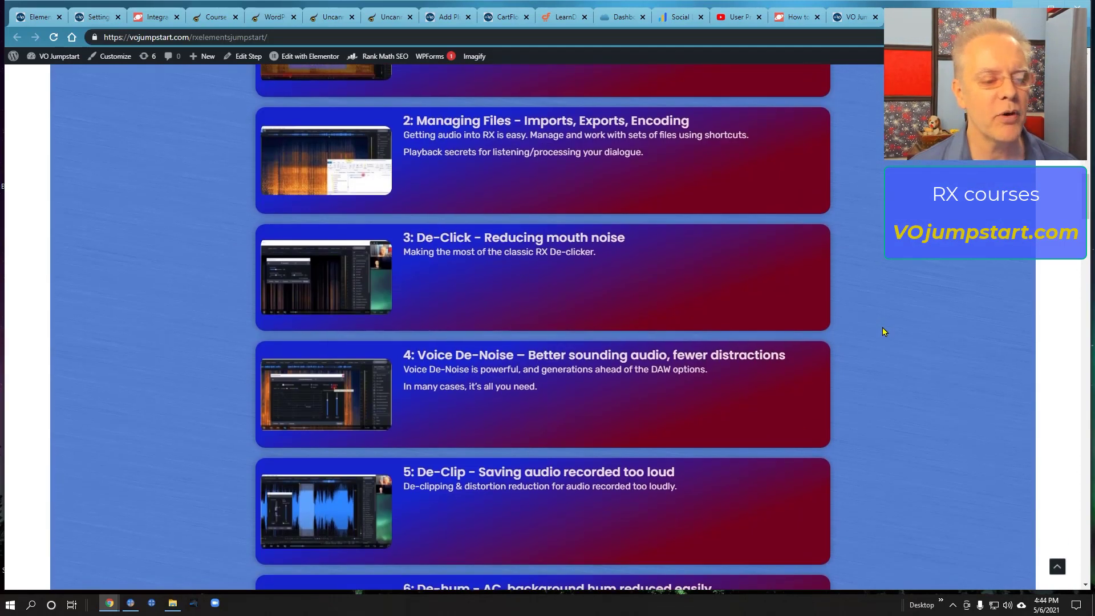
{"action": "scroll", "coordinate": [882, 332], "scroll_direction": "down", "scroll_amount": 7}
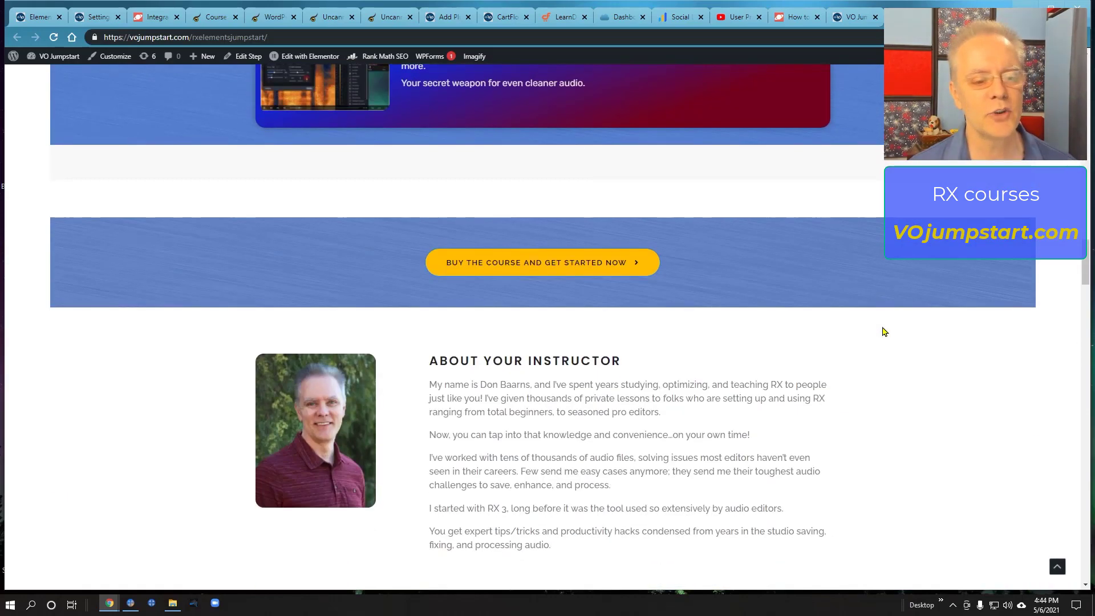
{"action": "scroll", "coordinate": [883, 331], "scroll_direction": "up", "scroll_amount": 20}
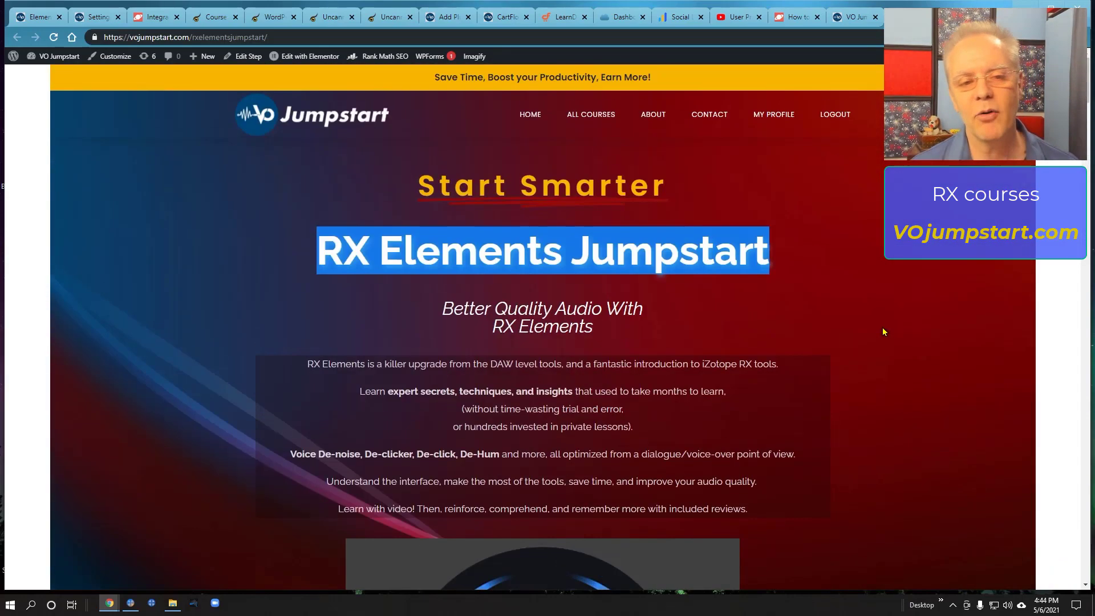
{"action": "left_click", "coordinate": [632, 251]}
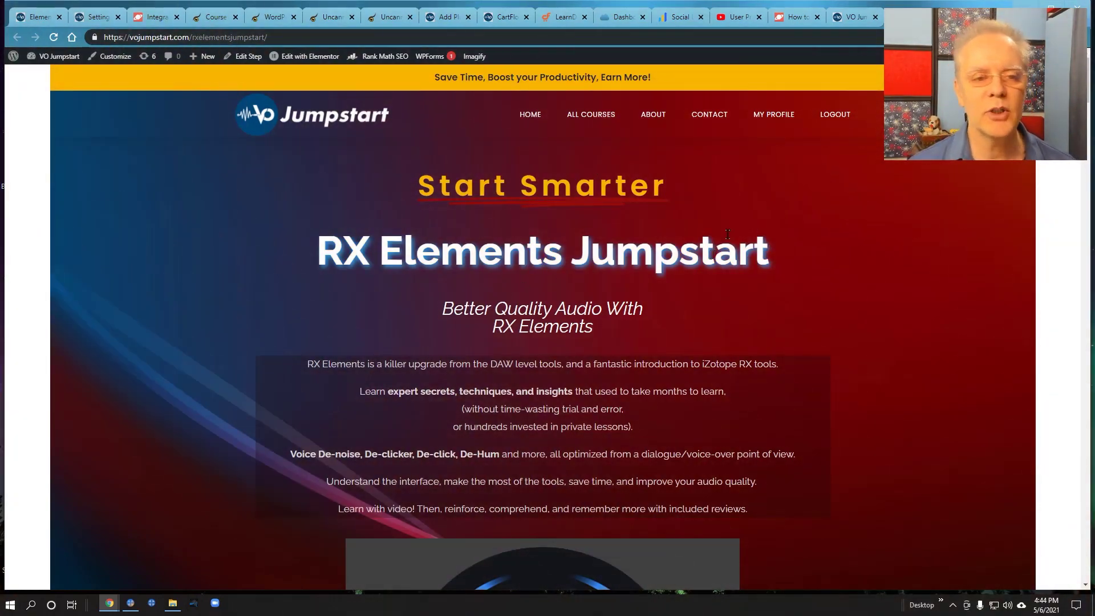
Return to the VO Jumpstart home page and look over the RX for Podcasts & Power Users card and the other courses.
{"action": "left_click", "coordinate": [530, 116]}
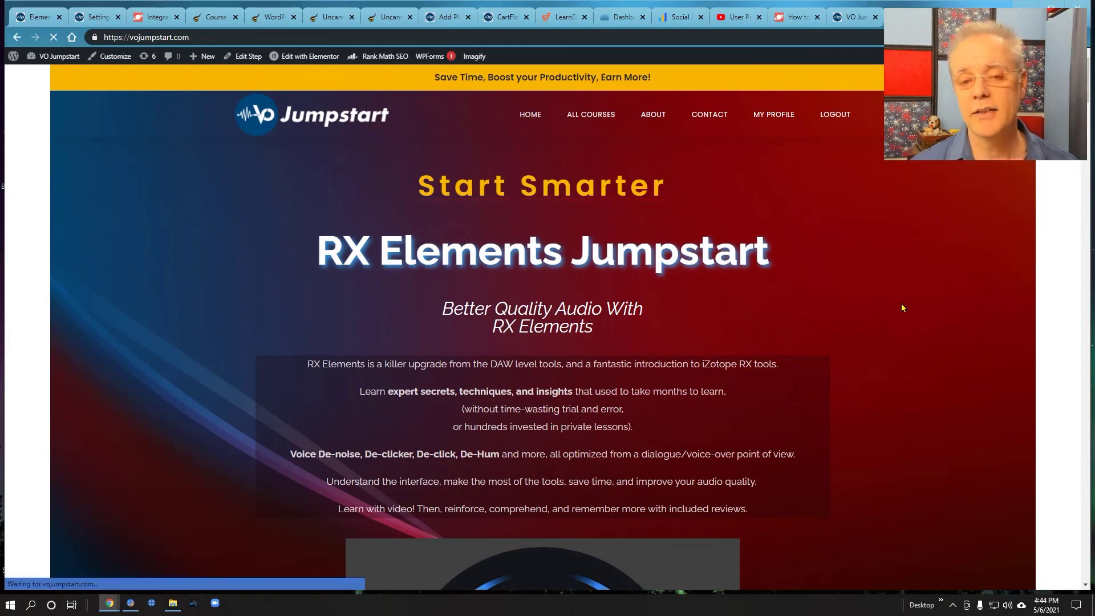
{"action": "scroll", "coordinate": [901, 303], "scroll_direction": "down", "scroll_amount": 10}
{"action": "scroll", "coordinate": [902, 308], "scroll_direction": "down", "scroll_amount": 1}
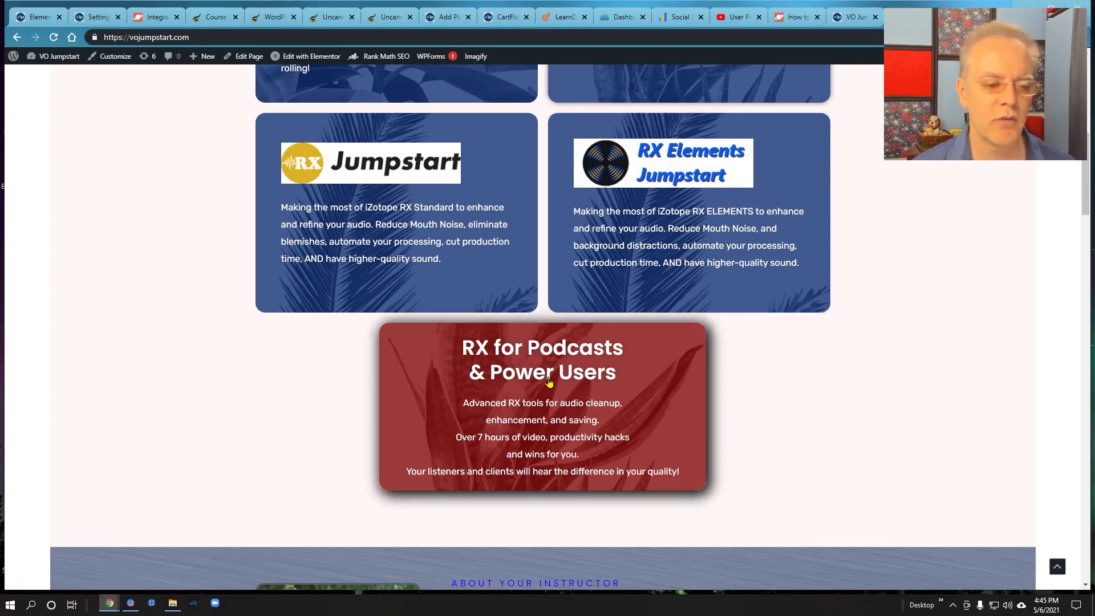
{"action": "scroll", "coordinate": [851, 320], "scroll_direction": "up", "scroll_amount": 1}
{"action": "scroll", "coordinate": [851, 320], "scroll_direction": "up", "scroll_amount": 10}
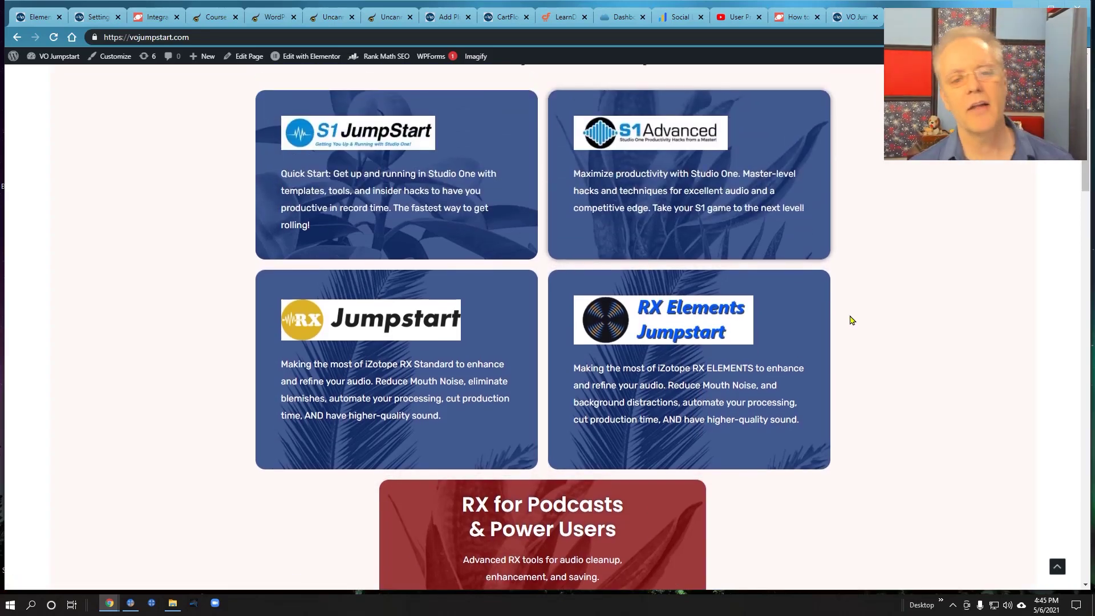